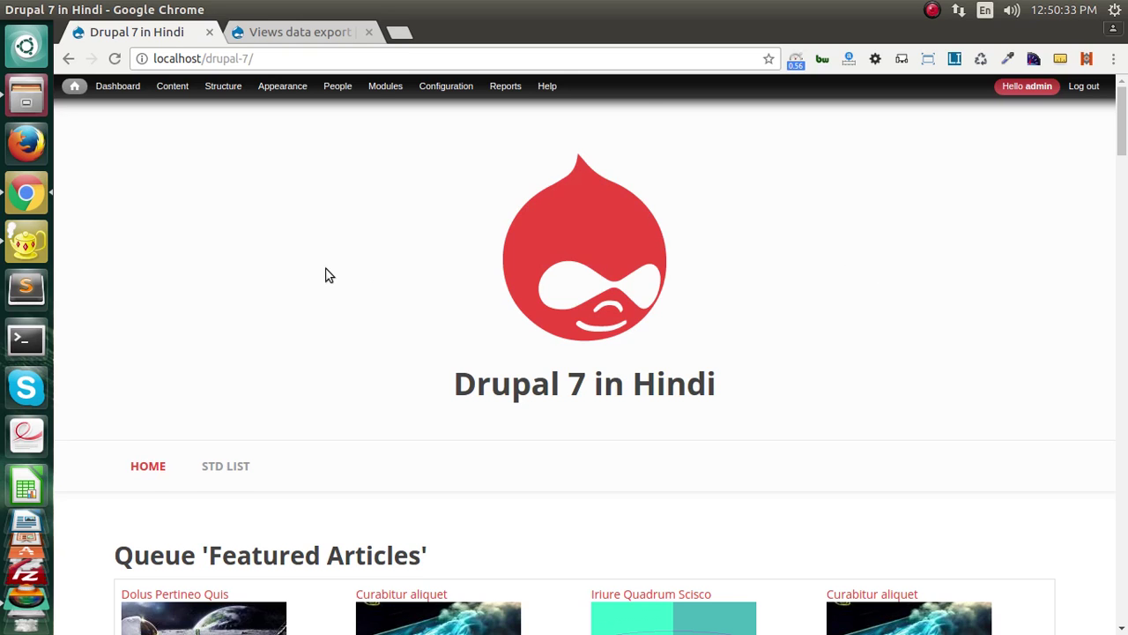
pyautogui.scroll(-8, 325, 276)
pyautogui.scroll(4, 352, 297)
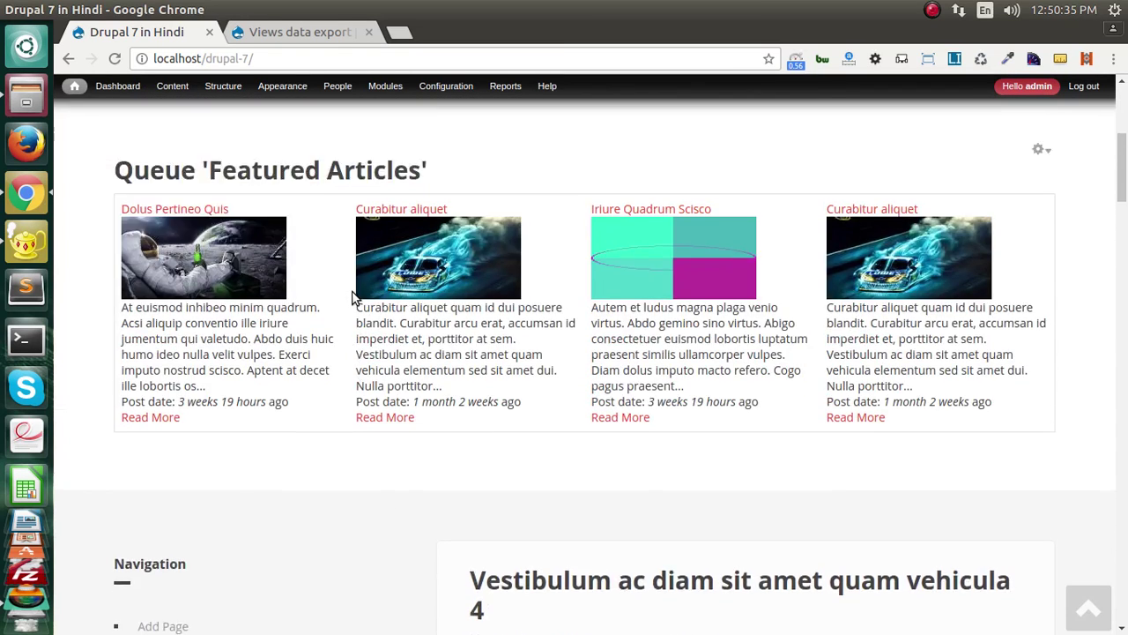
pyautogui.scroll(4, 352, 297)
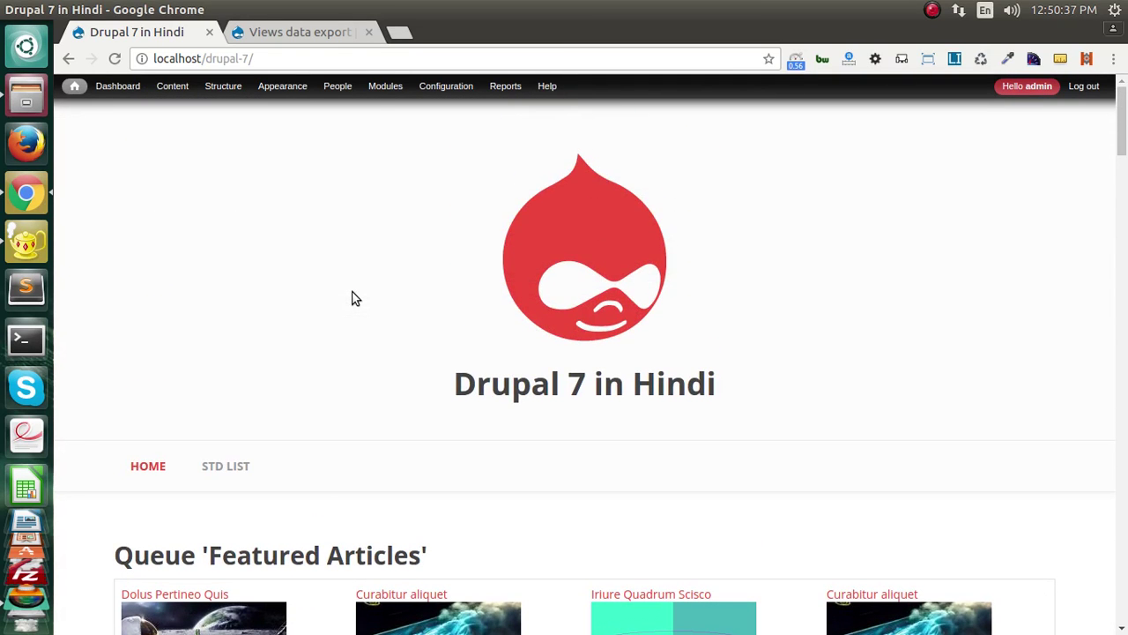
# - Examine the Views data export project page on Drupal.org, including the module's purpose and its supported export file types
pyautogui.click(306, 34)
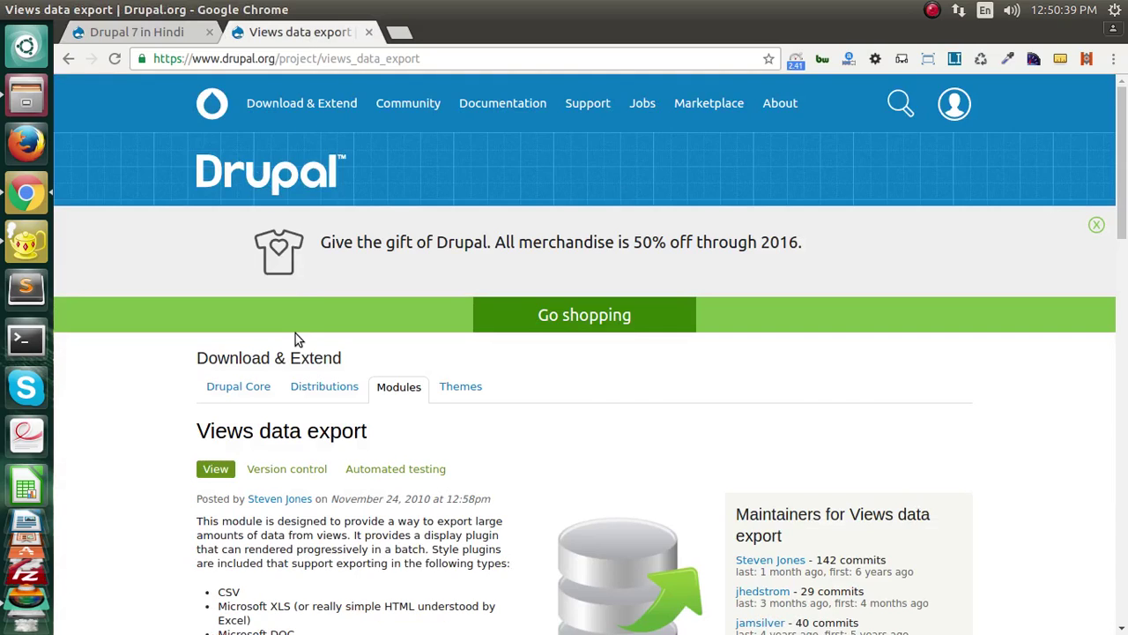
pyautogui.scroll(-3, 295, 333)
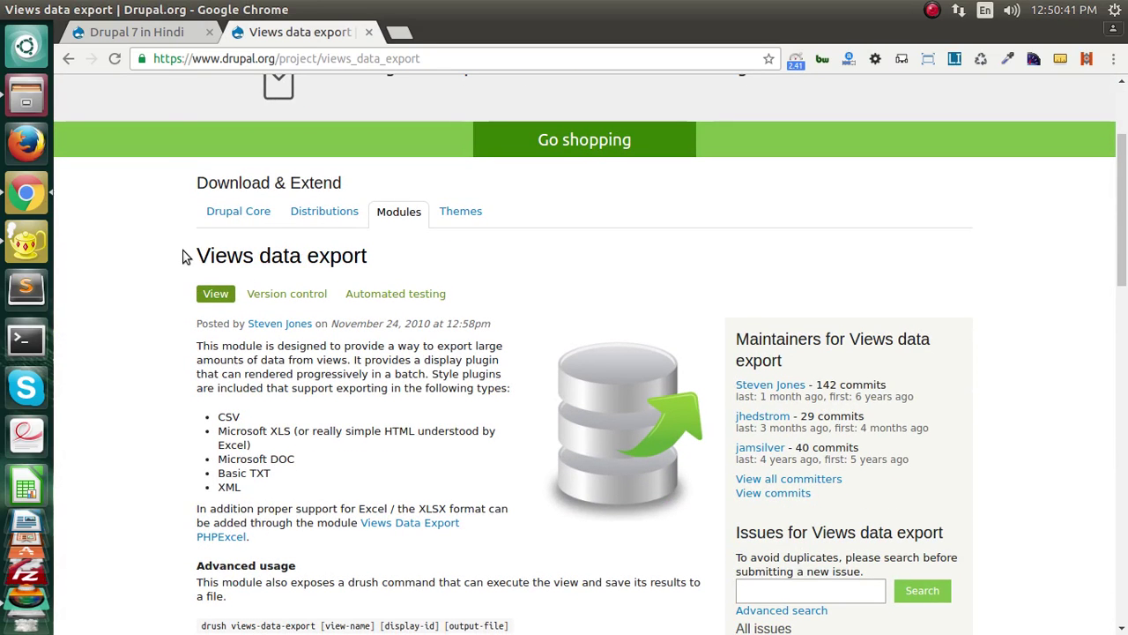
pyautogui.moveTo(186, 256); pyautogui.dragTo(373, 253)
pyautogui.click(375, 253)
pyautogui.scroll(-4, 300, 268)
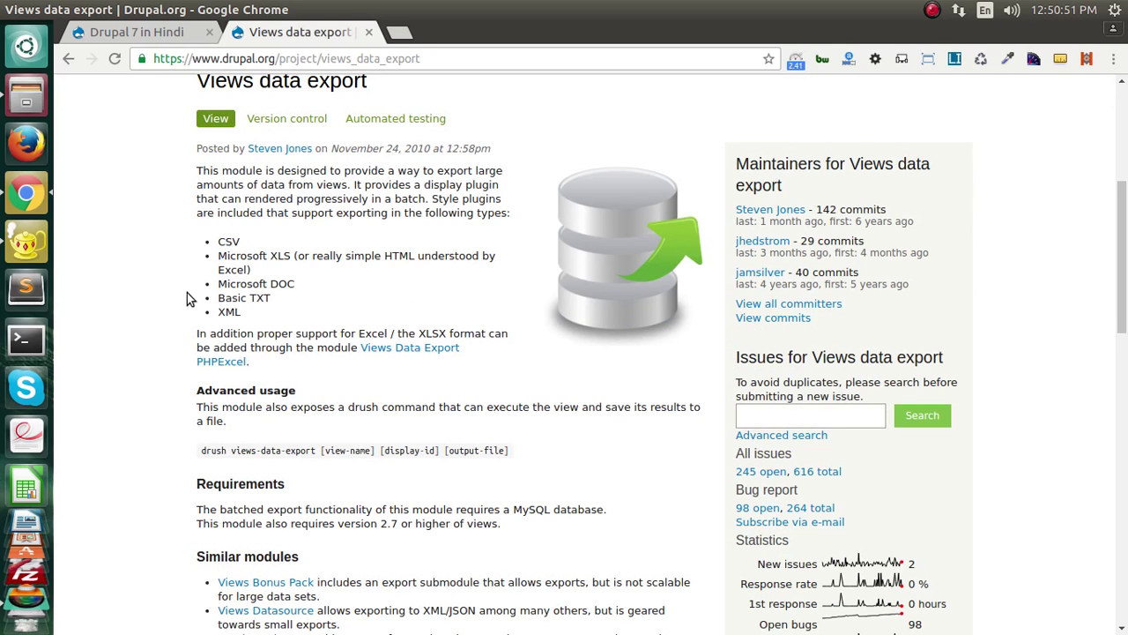
pyautogui.moveTo(213, 239); pyautogui.dragTo(296, 303)
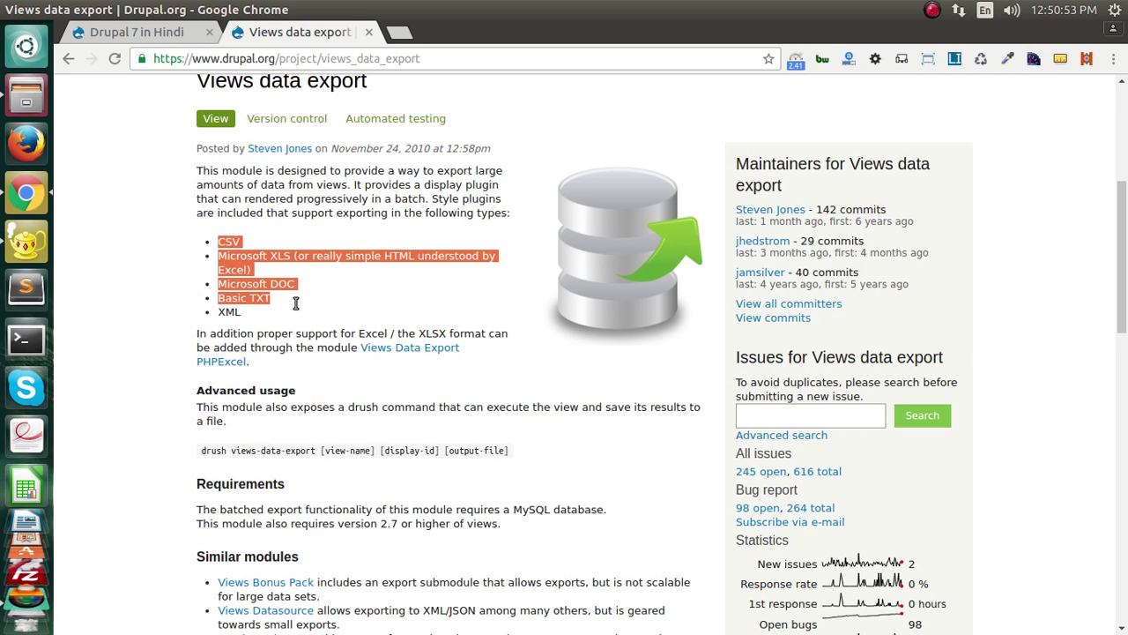
pyautogui.click(119, 290)
# - Read through the module's requirements, similar modules and project information down to its recommended release downloads
pyautogui.scroll(-3, 119, 291)
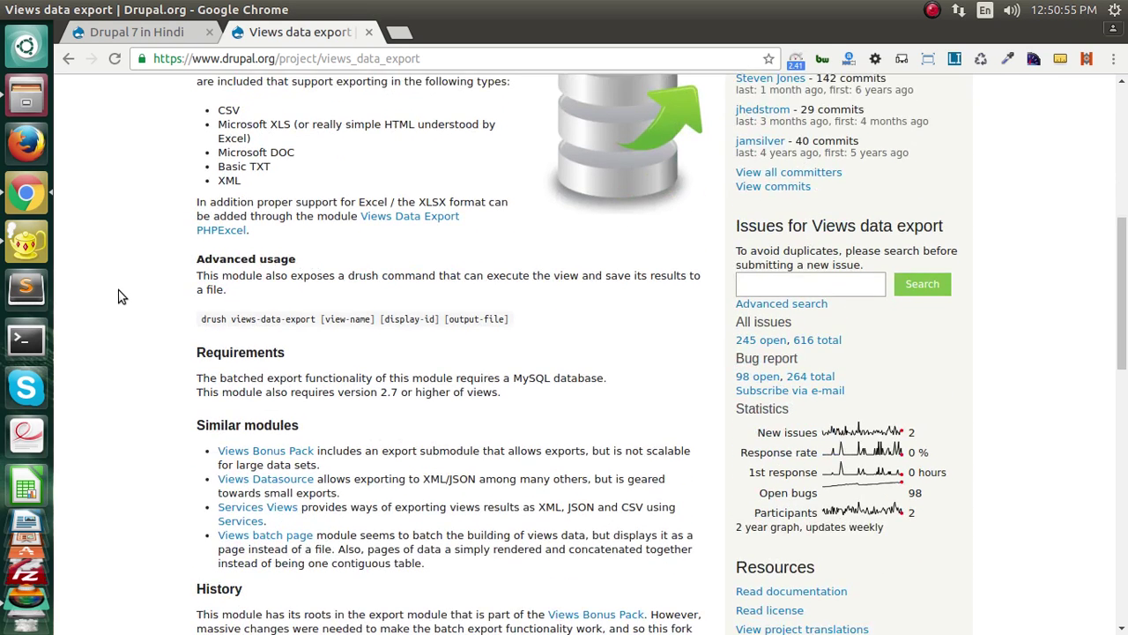
pyautogui.scroll(-3, 120, 297)
pyautogui.scroll(-3, 269, 354)
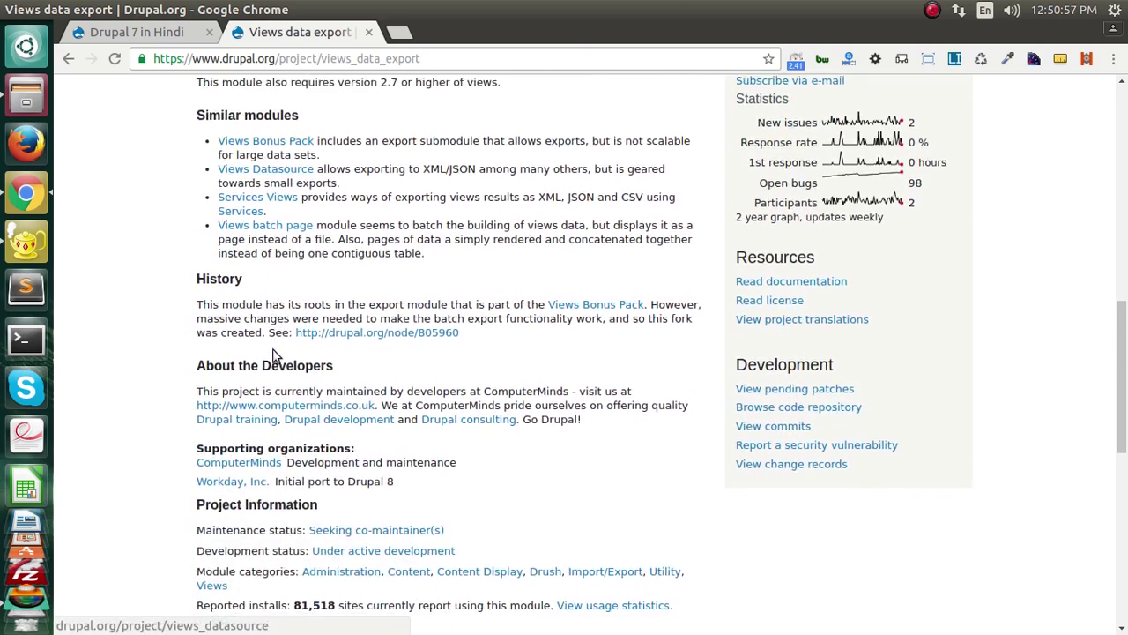
pyautogui.scroll(-12, 272, 354)
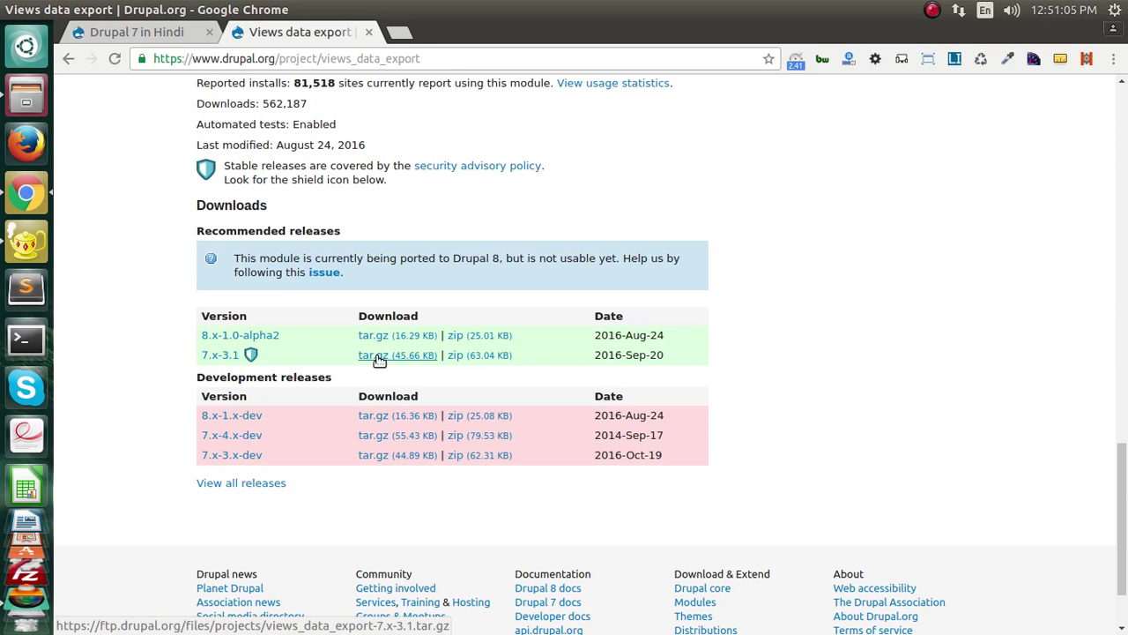
pyautogui.scroll(5, 205, 177)
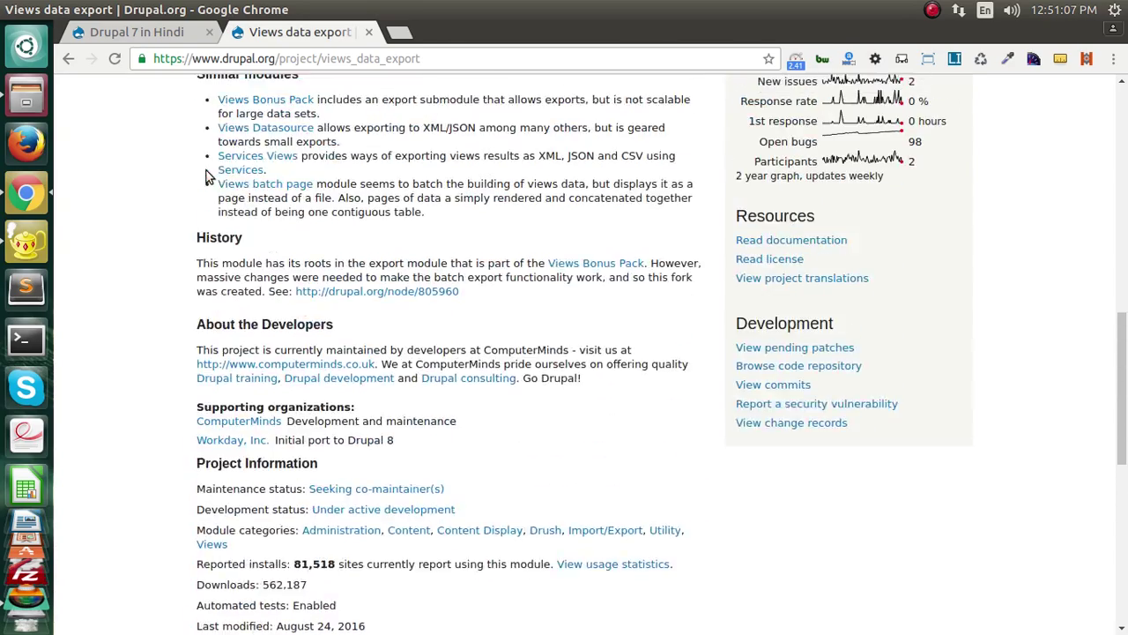
pyautogui.scroll(9, 204, 176)
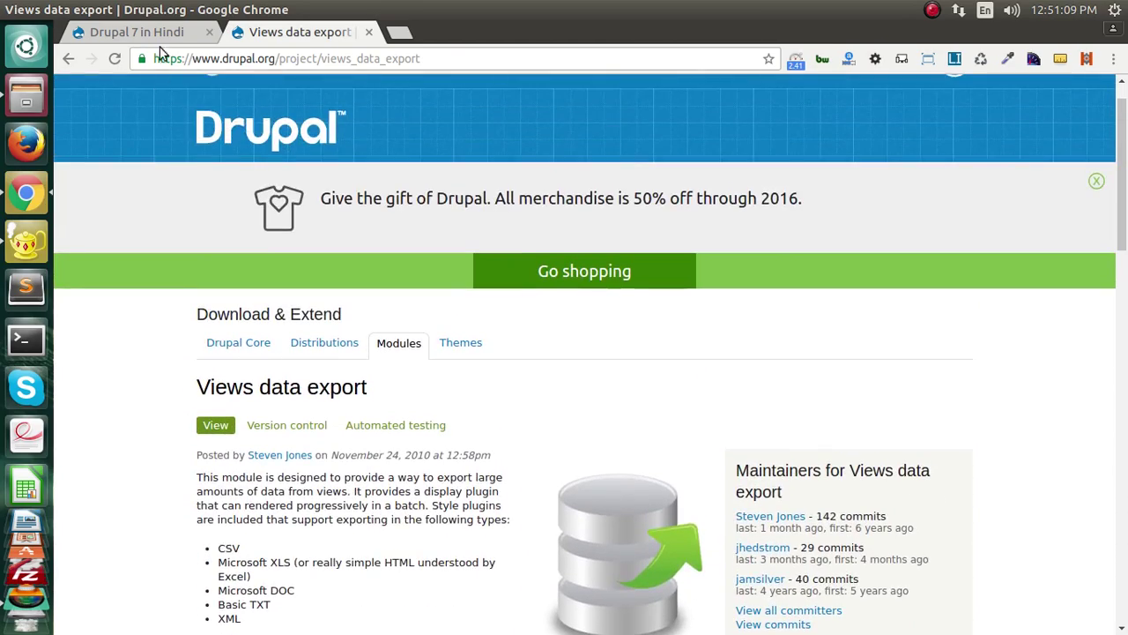
# - Check the Views group in the local site's module list and expand the Views Data Export module's details
pyautogui.click(160, 33)
pyautogui.moveTo(385, 85)
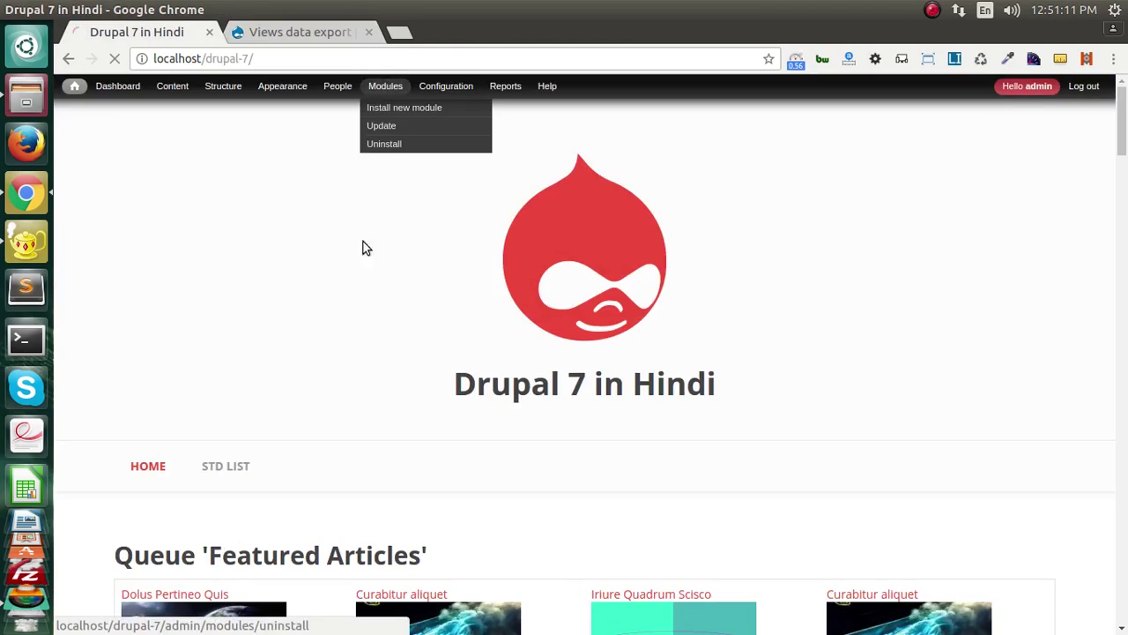
pyautogui.scroll(-10, 491, 475)
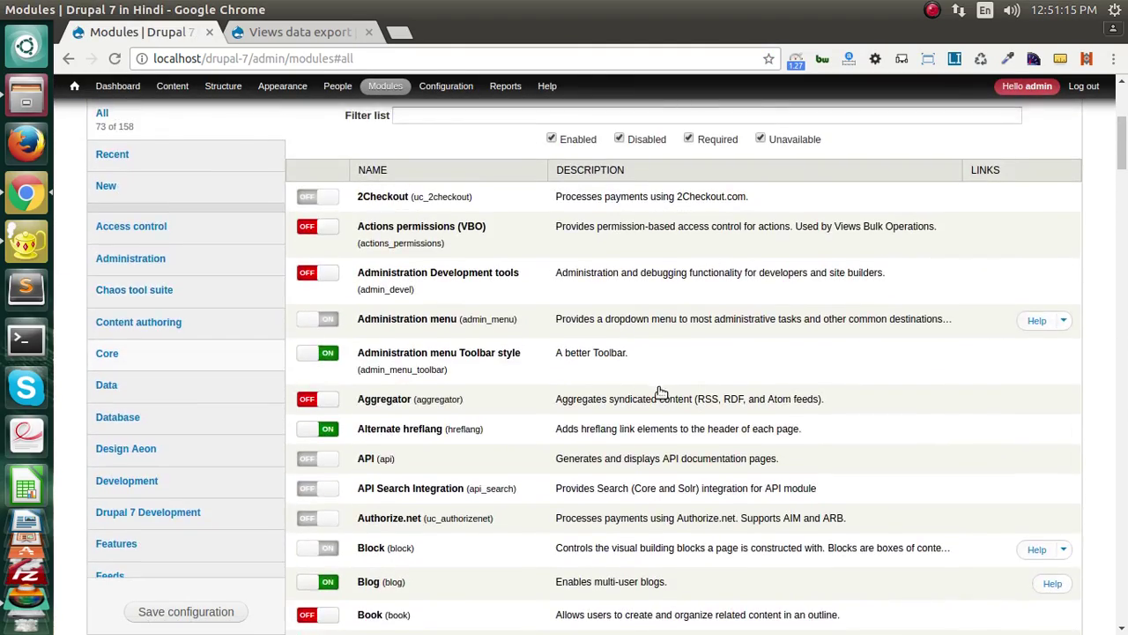
pyautogui.scroll(-10, 244, 421)
pyautogui.click(138, 503)
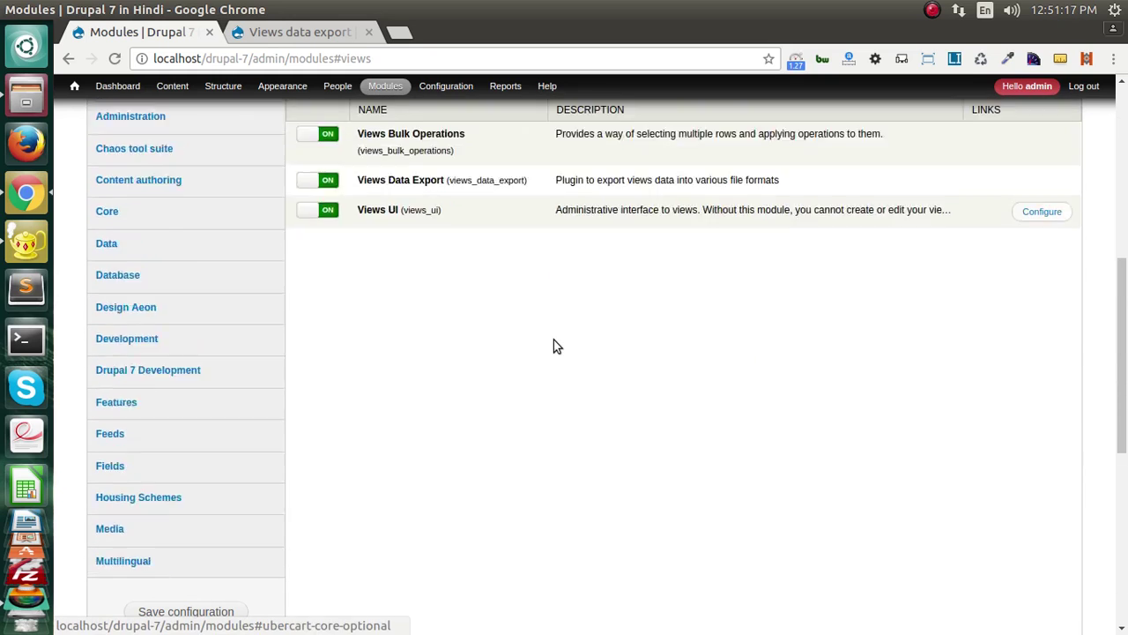
pyautogui.scroll(4, 554, 346)
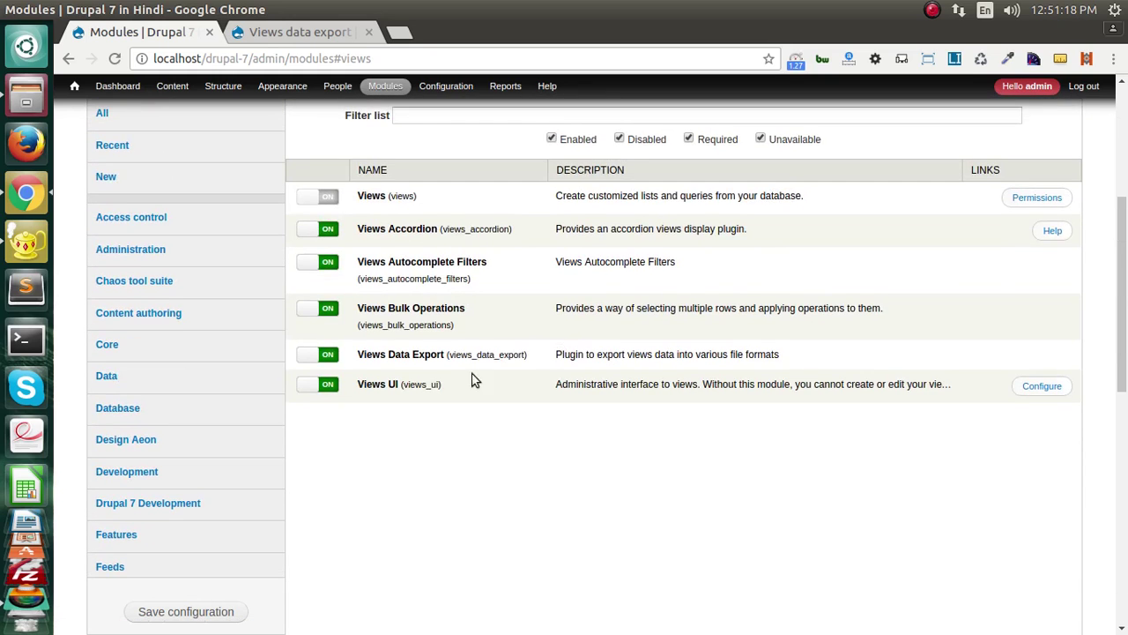
pyautogui.click(605, 362)
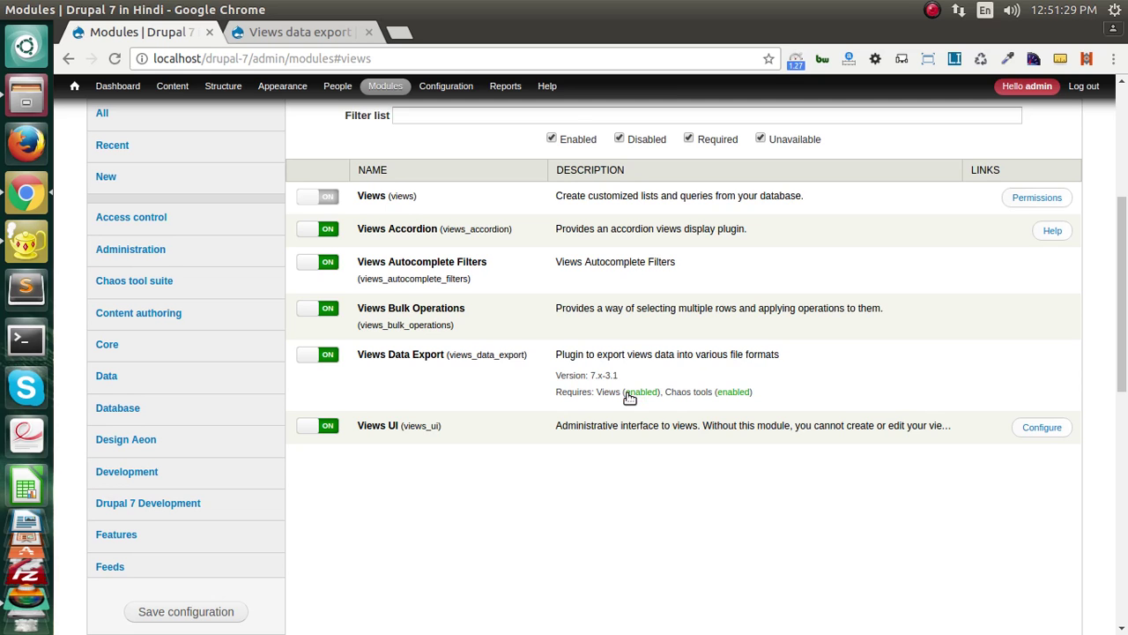
# - Start a new view from the site's Views administration and name it "Export Example"
pyautogui.scroll(5, 629, 399)
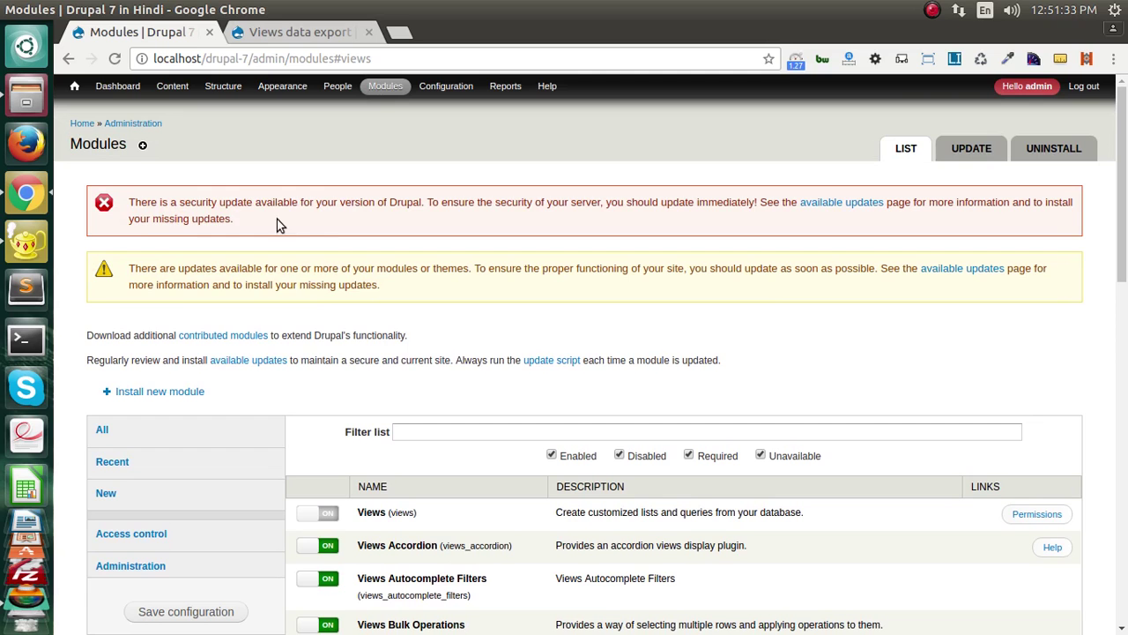
pyautogui.moveTo(223, 86)
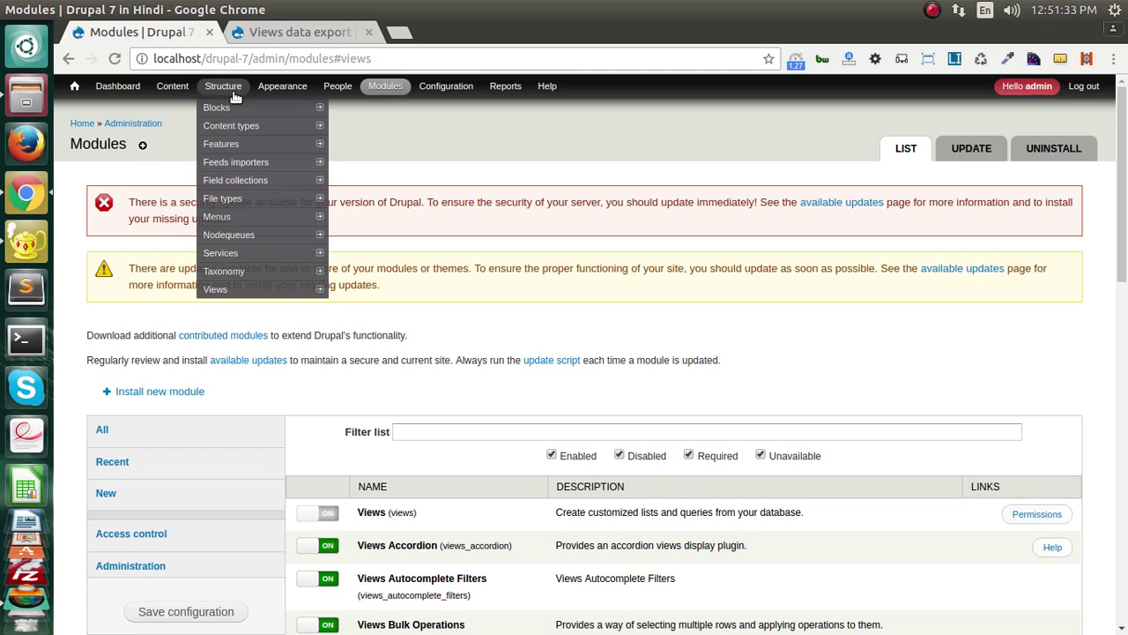
pyautogui.click(217, 289)
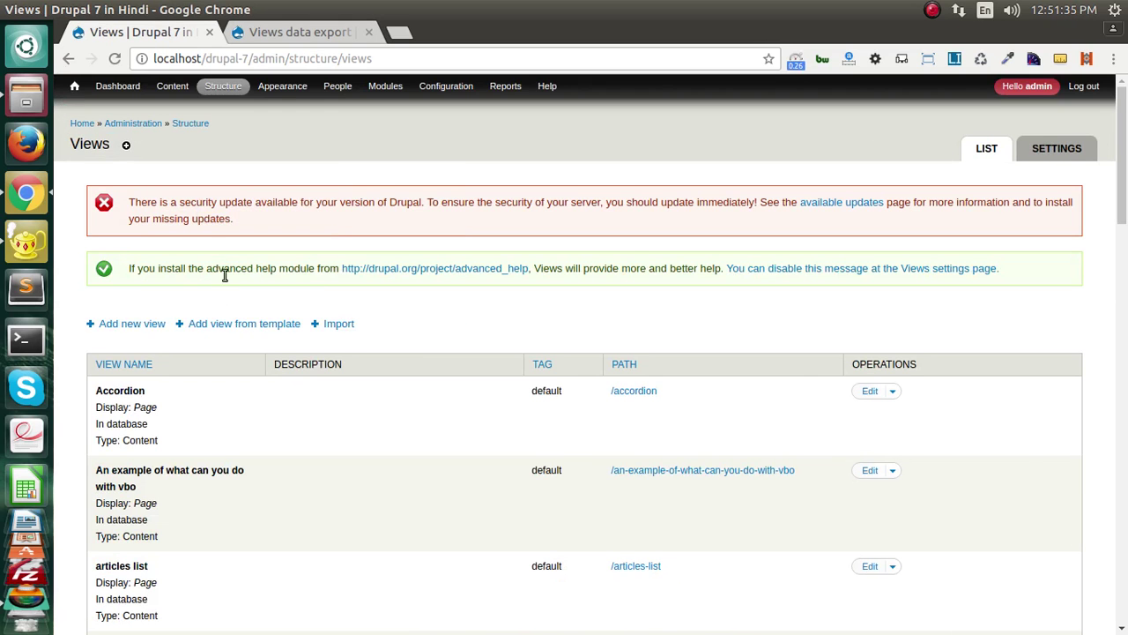
pyautogui.click(129, 325)
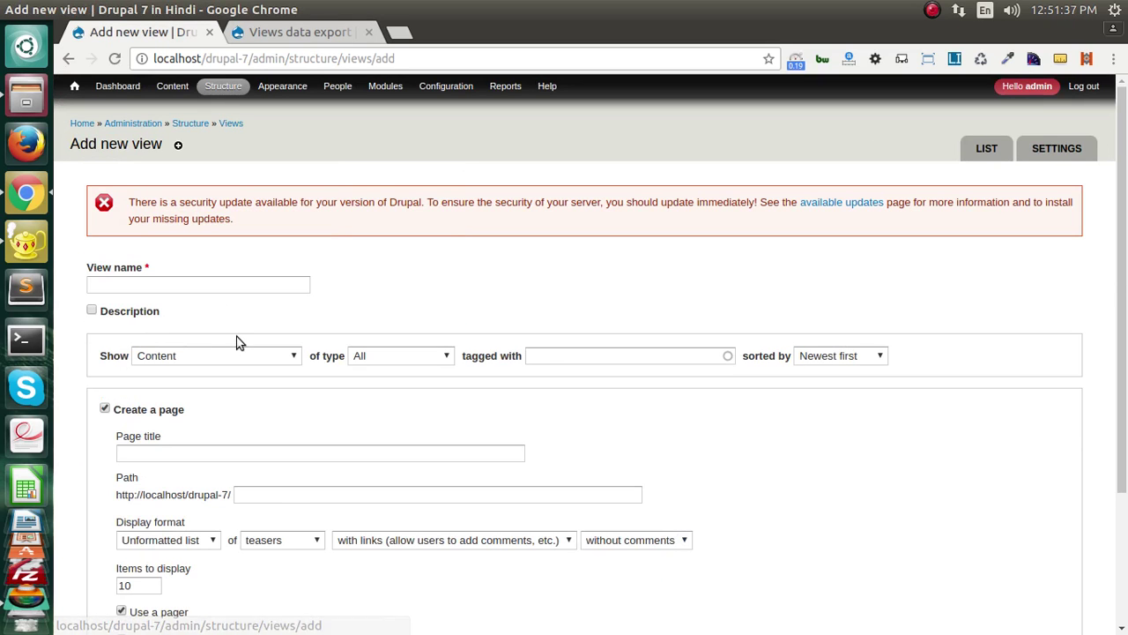
pyautogui.click(205, 291)
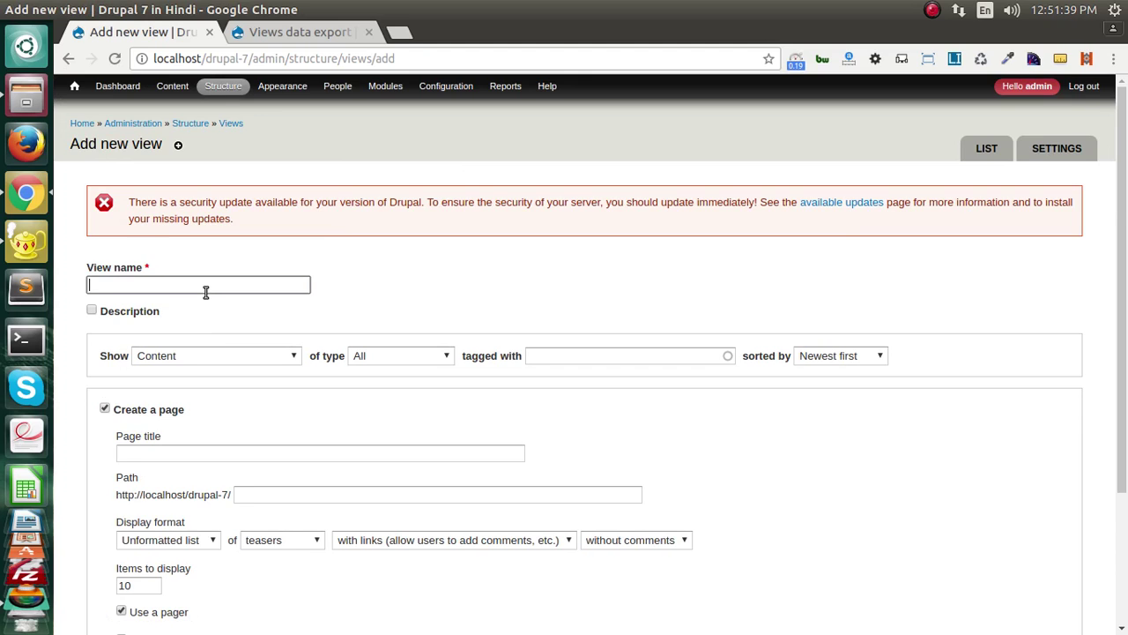
pyautogui.write('E')
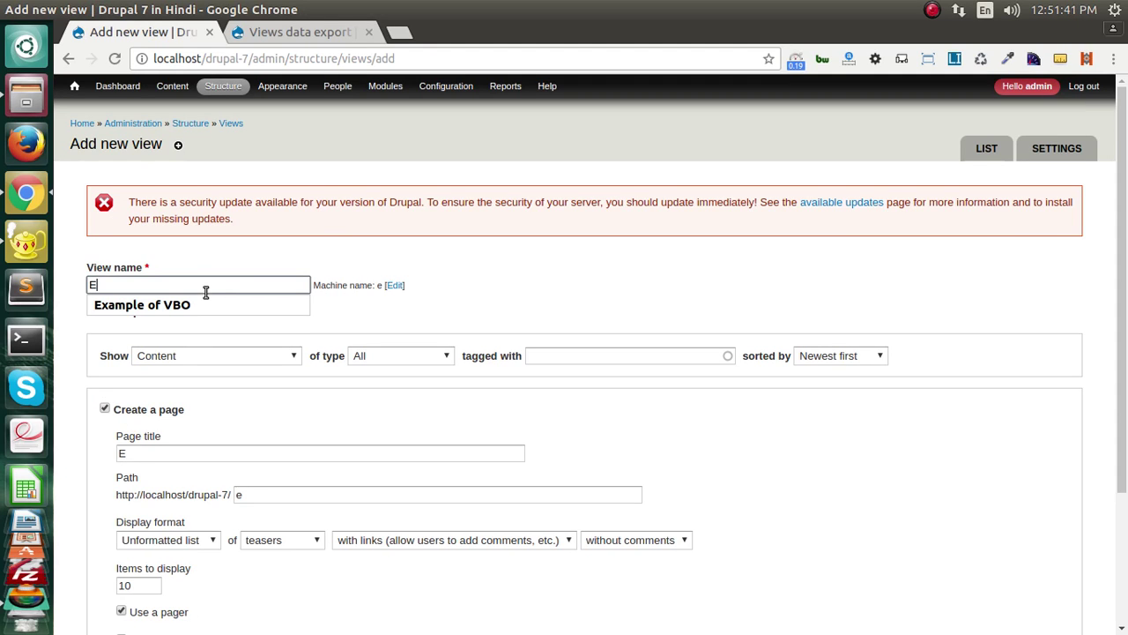
pyautogui.write('xport')
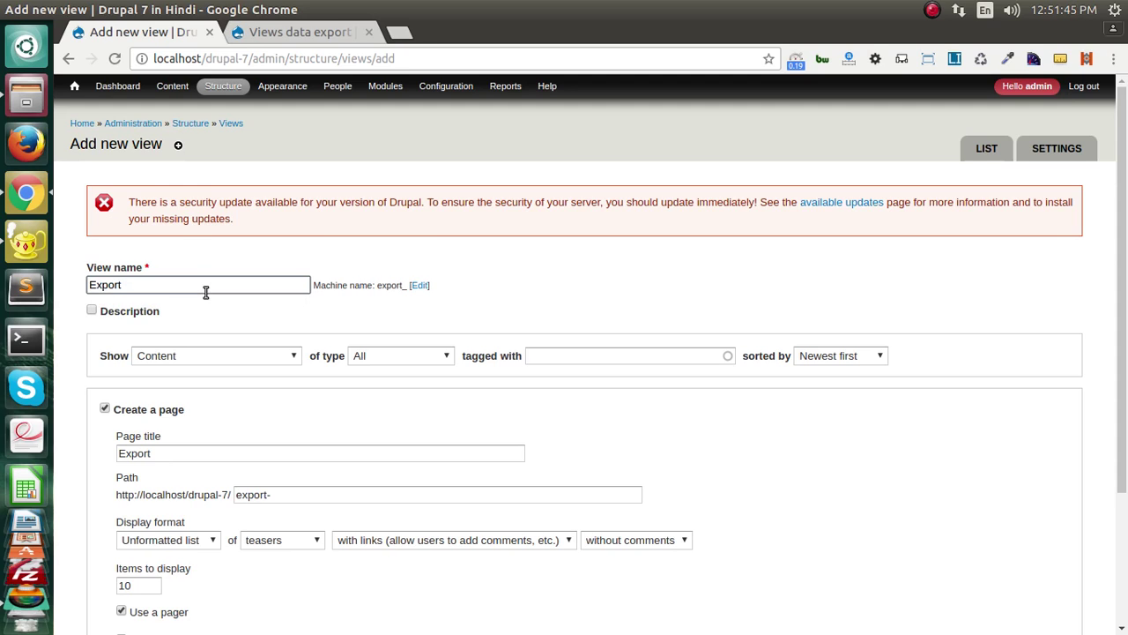
pyautogui.write(' Example')
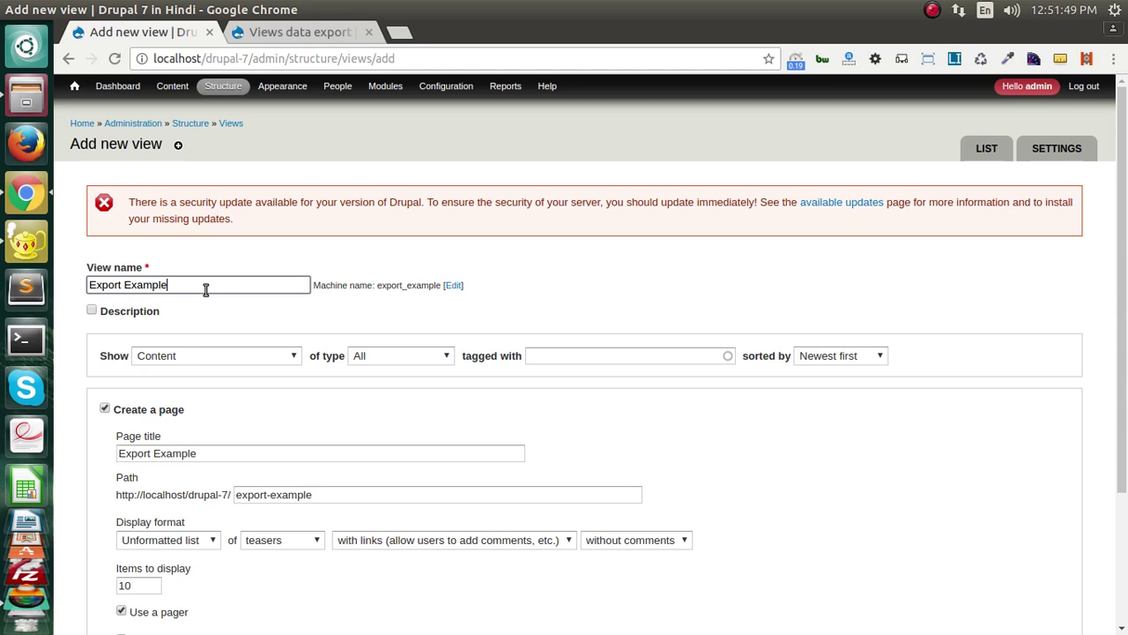
# - Restrict the new view to content of type Article
pyautogui.scroll(-1, 216, 309)
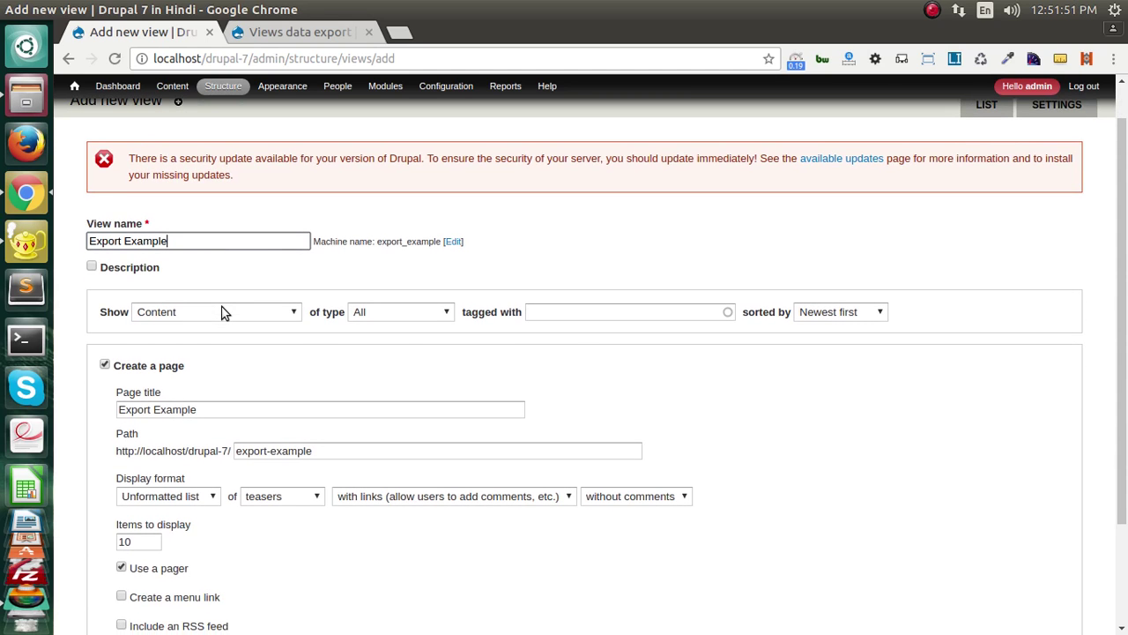
pyautogui.scroll(-2, 223, 313)
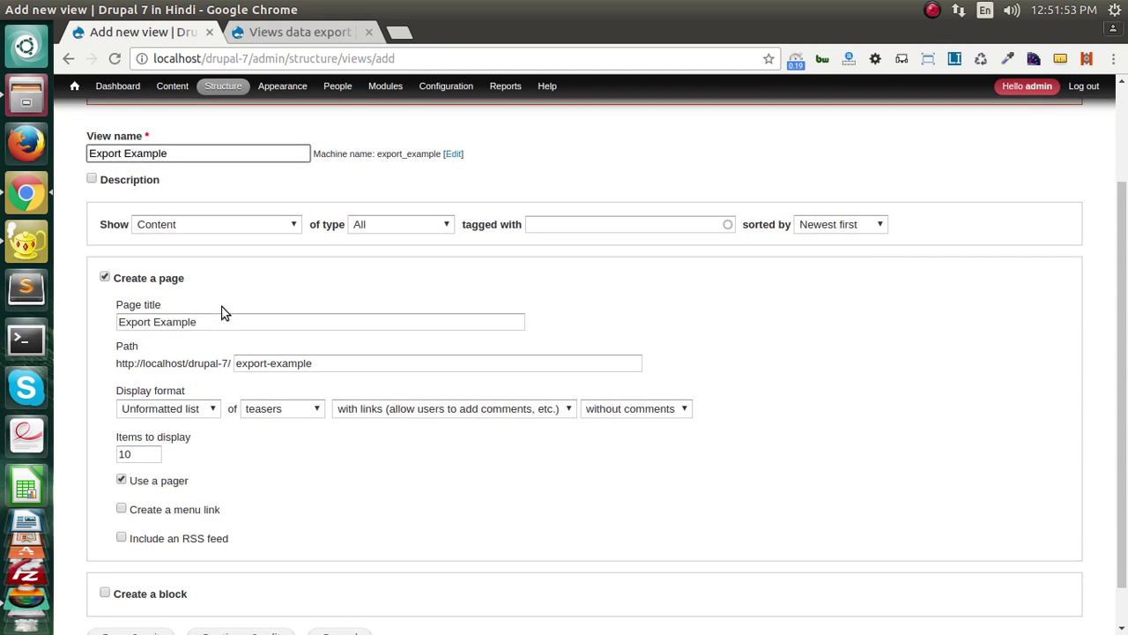
pyautogui.click(391, 224)
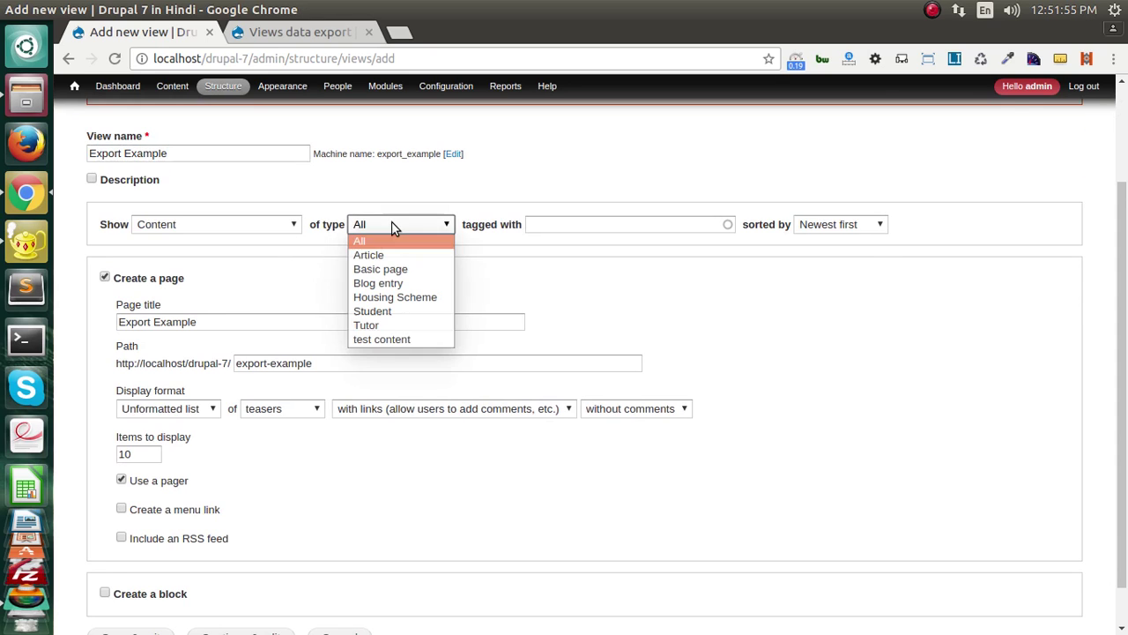
pyautogui.click(393, 256)
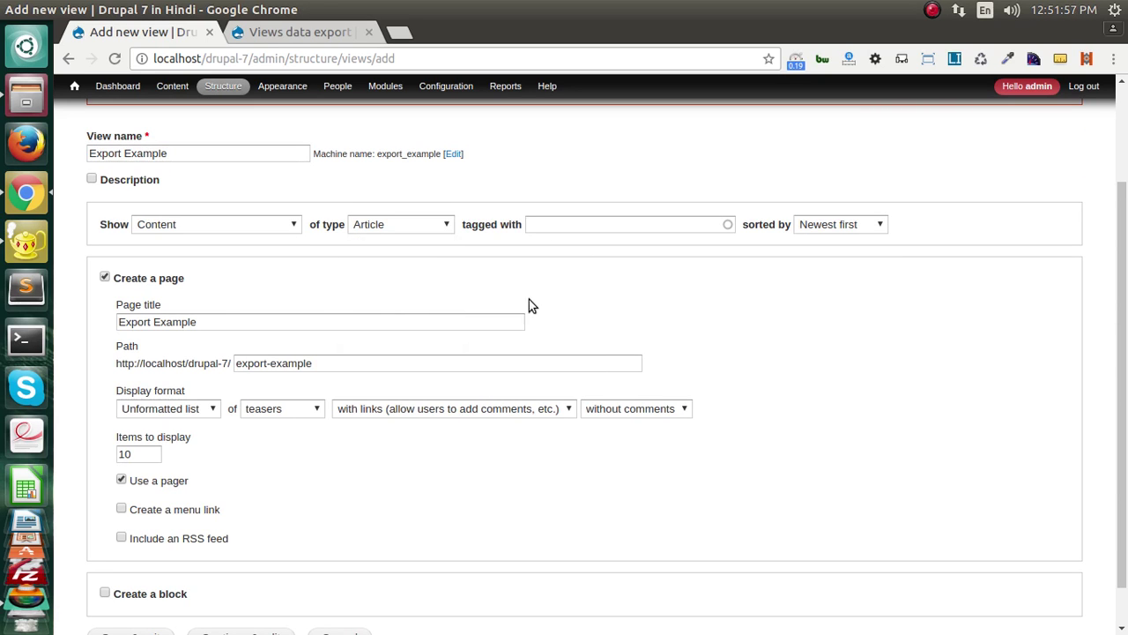
# - Set the page's display format to an unformatted list of fields and create the view, continuing to its edit page
pyautogui.scroll(-1, 395, 362)
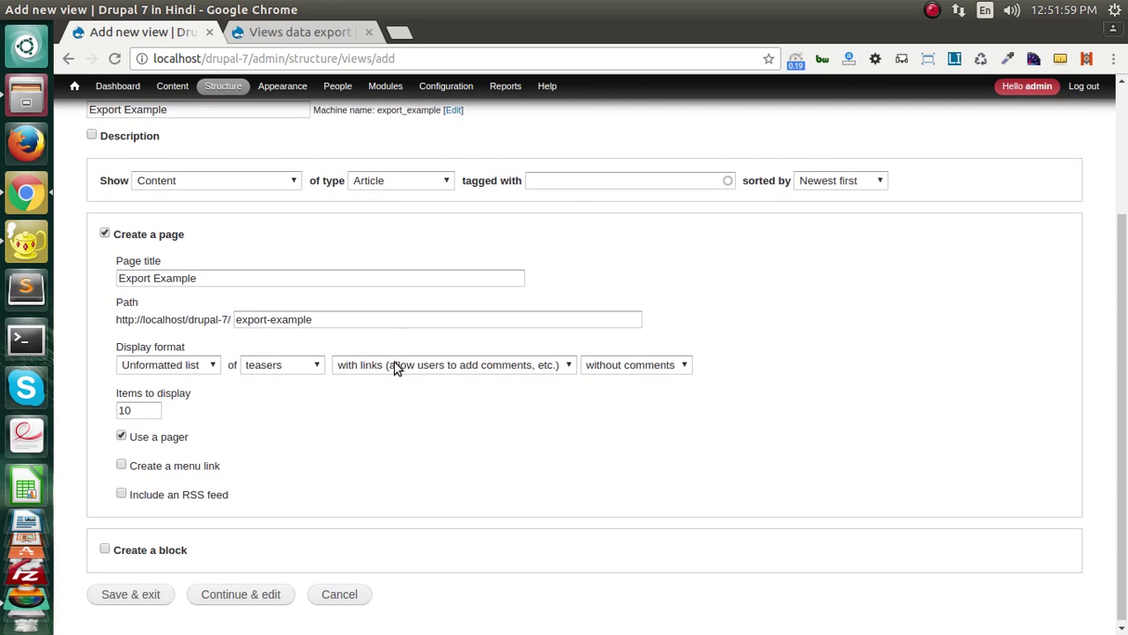
pyautogui.scroll(1, 396, 363)
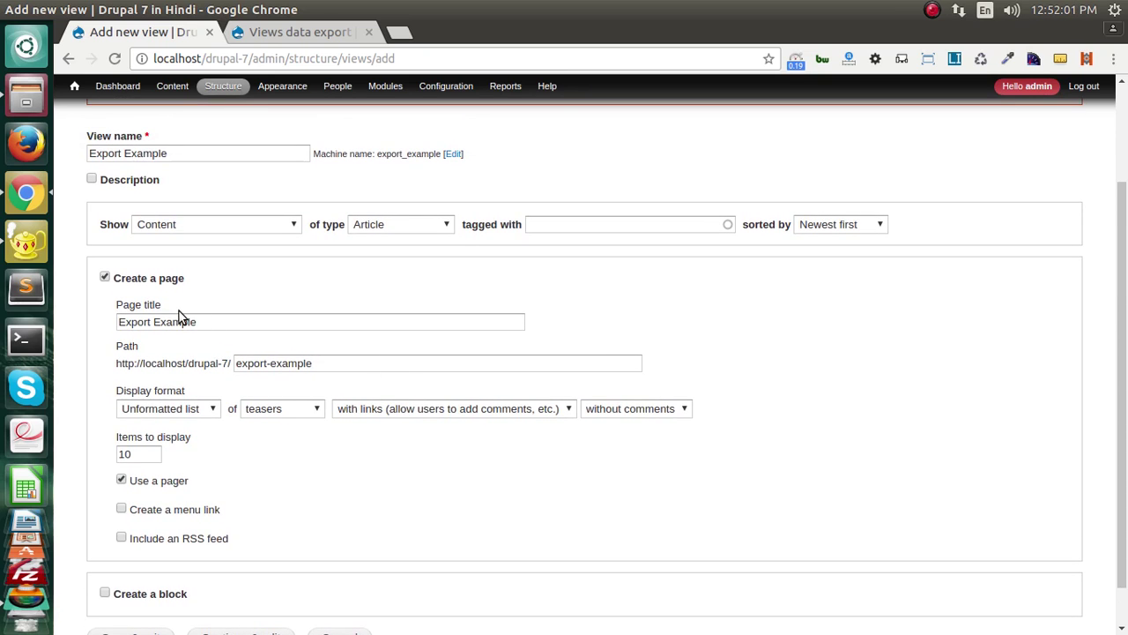
pyautogui.scroll(-1, 179, 315)
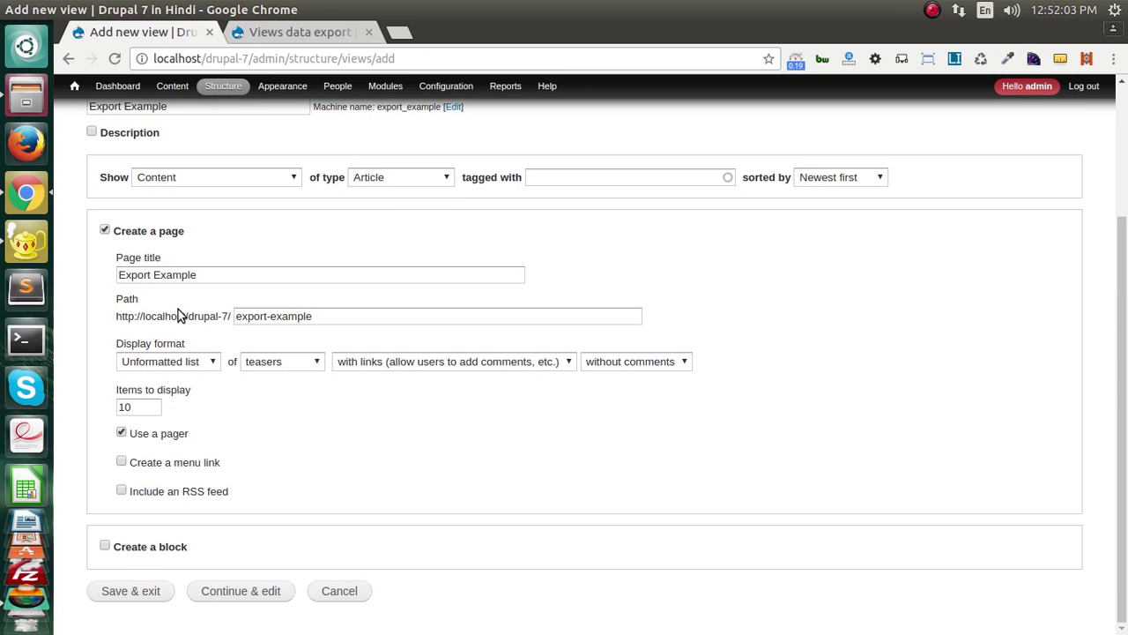
pyautogui.click(262, 368)
pyautogui.click(260, 434)
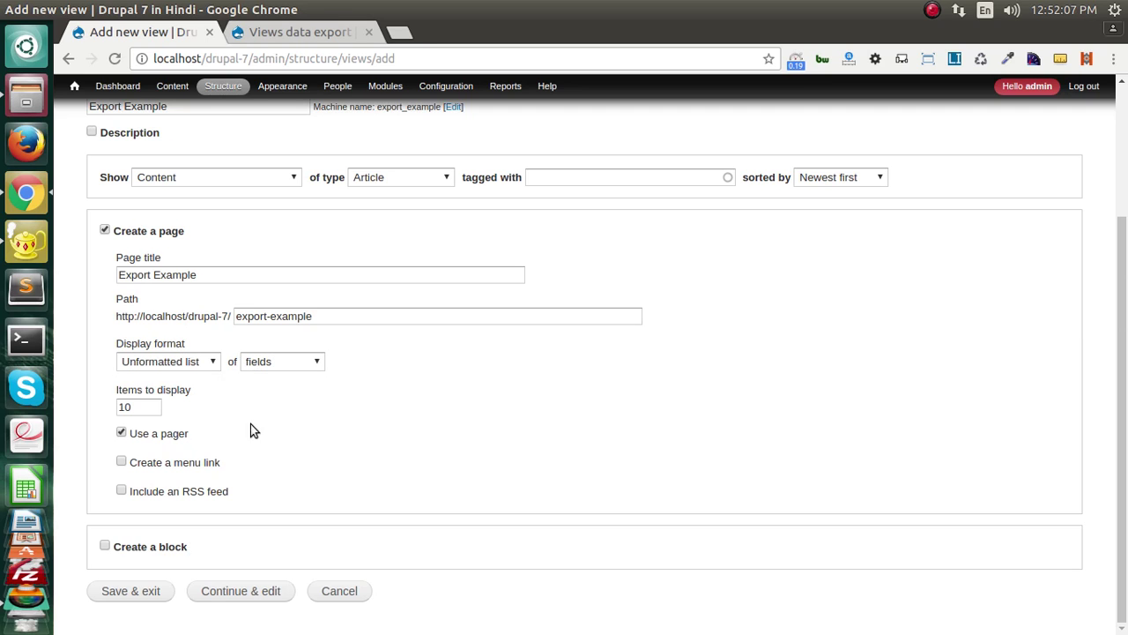
pyautogui.click(232, 592)
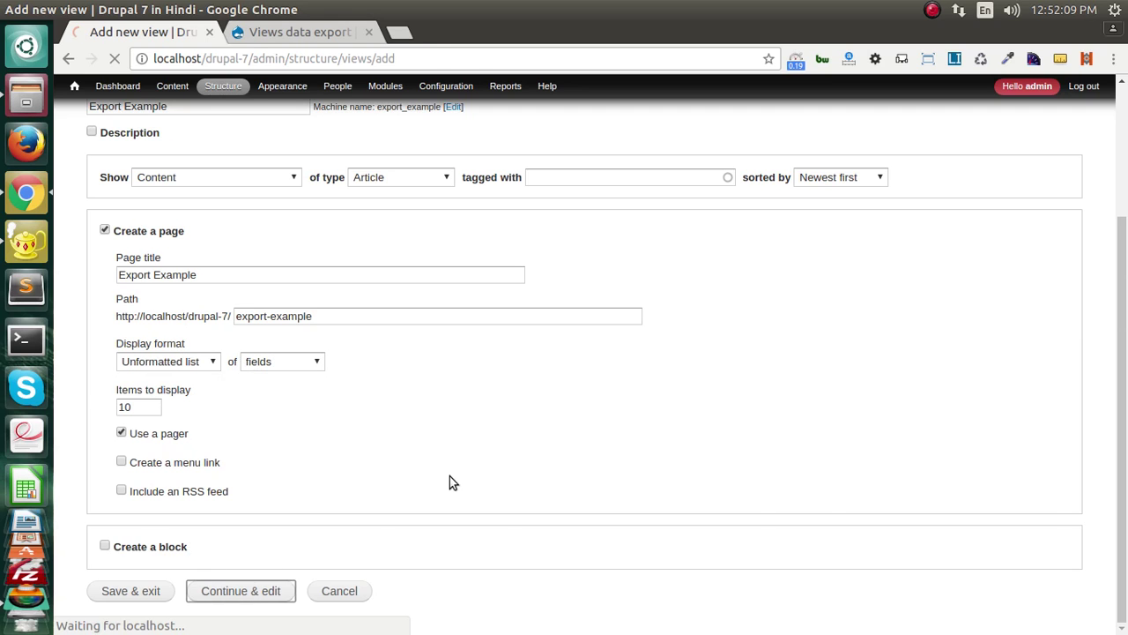
# - Look over the Export Example view's settings and its content preview
pyautogui.scroll(-3, 449, 482)
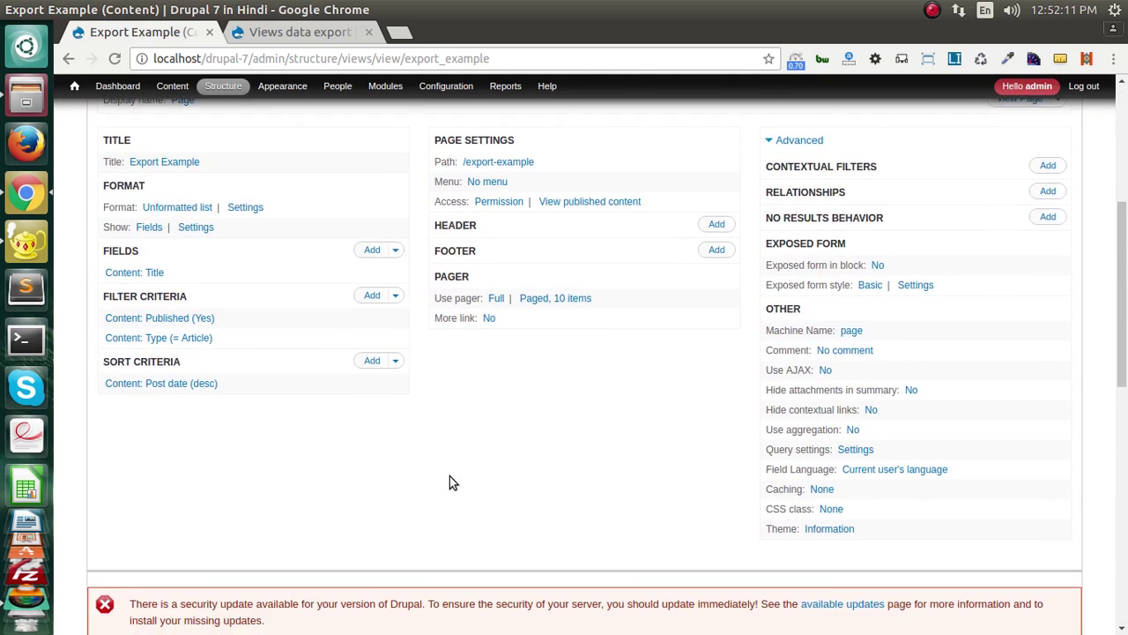
pyautogui.scroll(2, 449, 482)
pyautogui.scroll(-3, 449, 483)
pyautogui.scroll(-8, 450, 482)
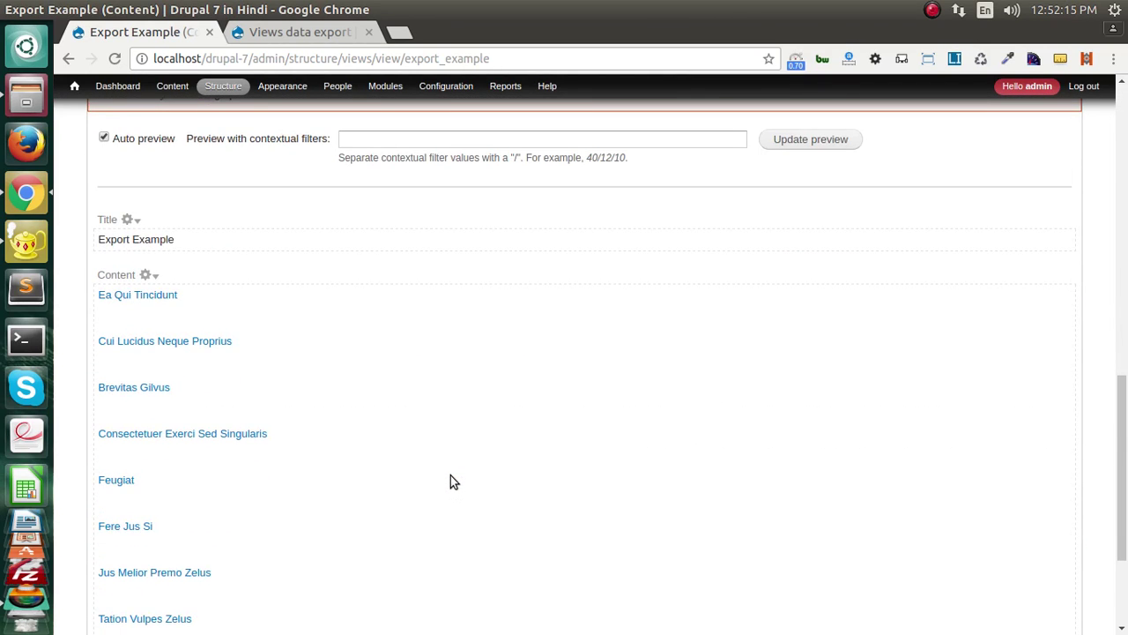
# - Change the view's display format to Table for all displays and apply its default style options
pyautogui.scroll(11, 450, 482)
pyautogui.scroll(-2, 450, 481)
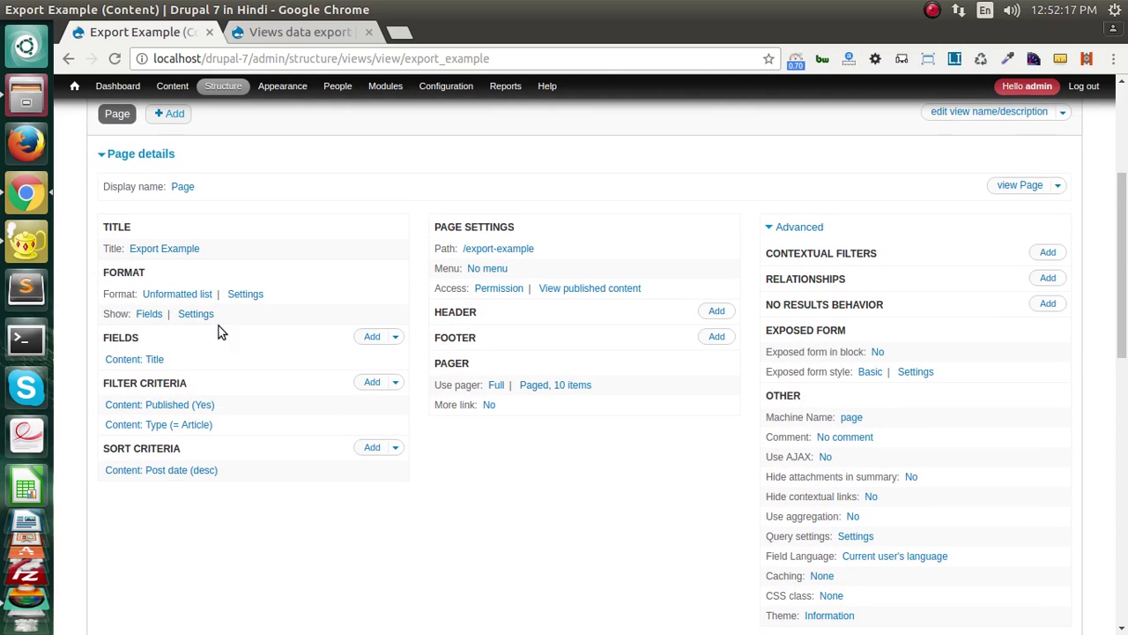
pyautogui.click(175, 297)
pyautogui.click(305, 382)
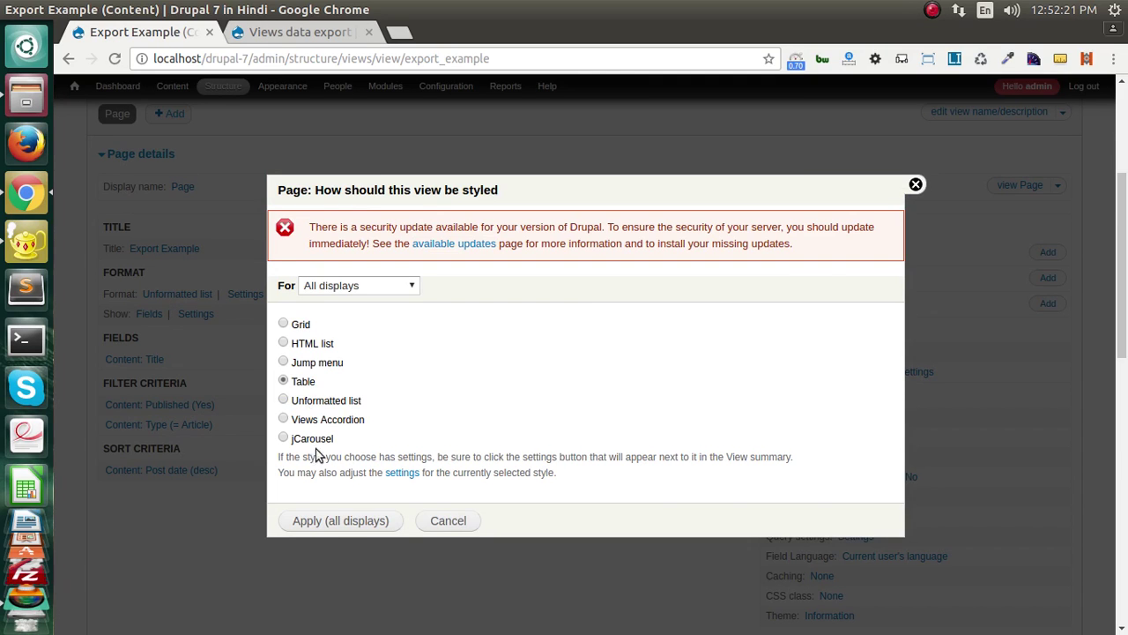
pyautogui.click(335, 521)
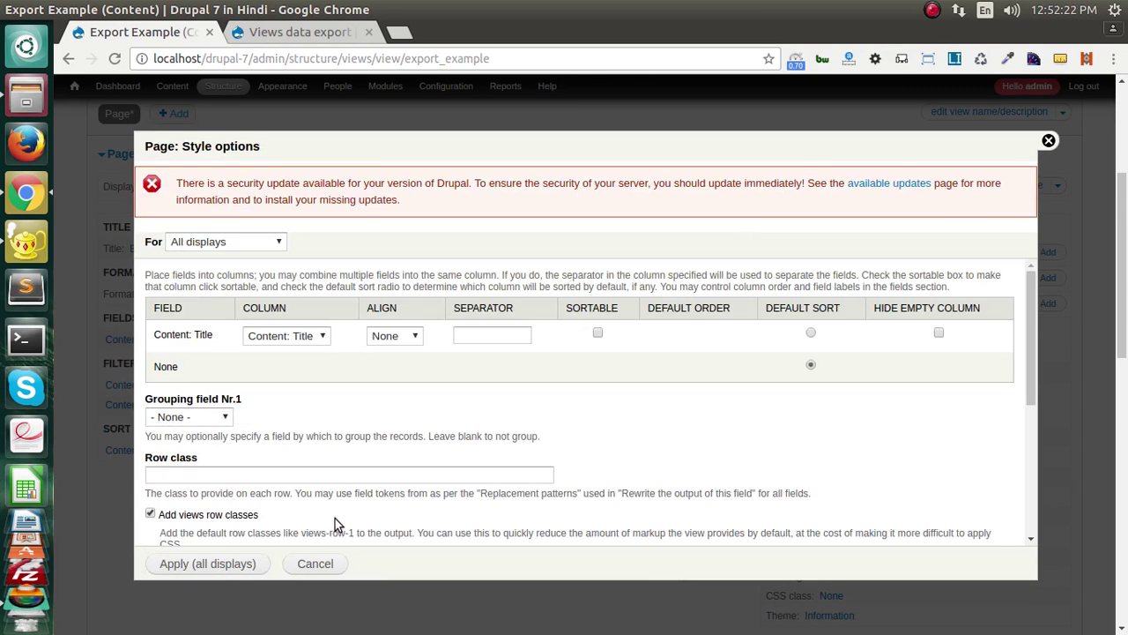
pyautogui.click(249, 560)
pyautogui.scroll(-8, 230, 507)
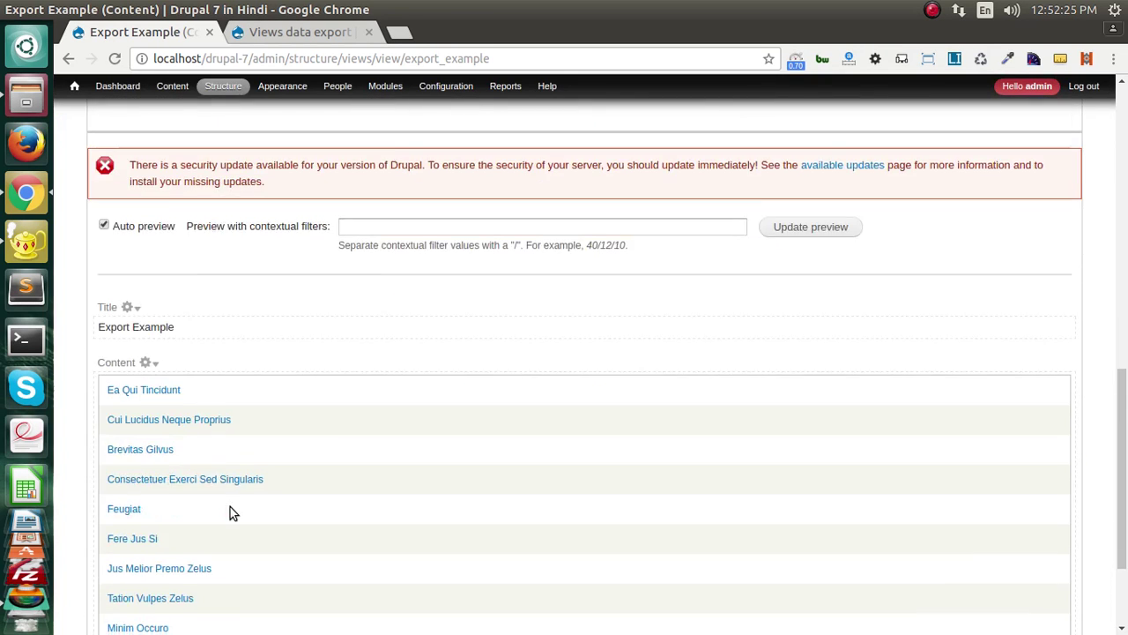
# - Give the Content: Title field the label "Title" for all displays and check the preview
pyautogui.scroll(6, 230, 507)
pyautogui.scroll(3, 230, 507)
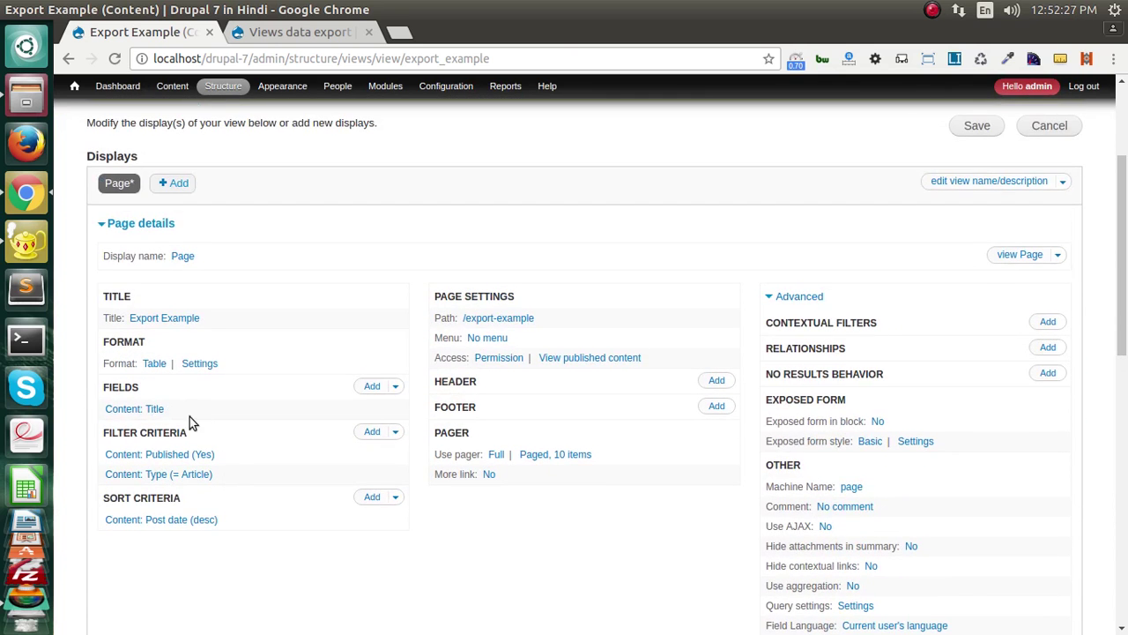
pyautogui.click(146, 408)
pyautogui.click(334, 303)
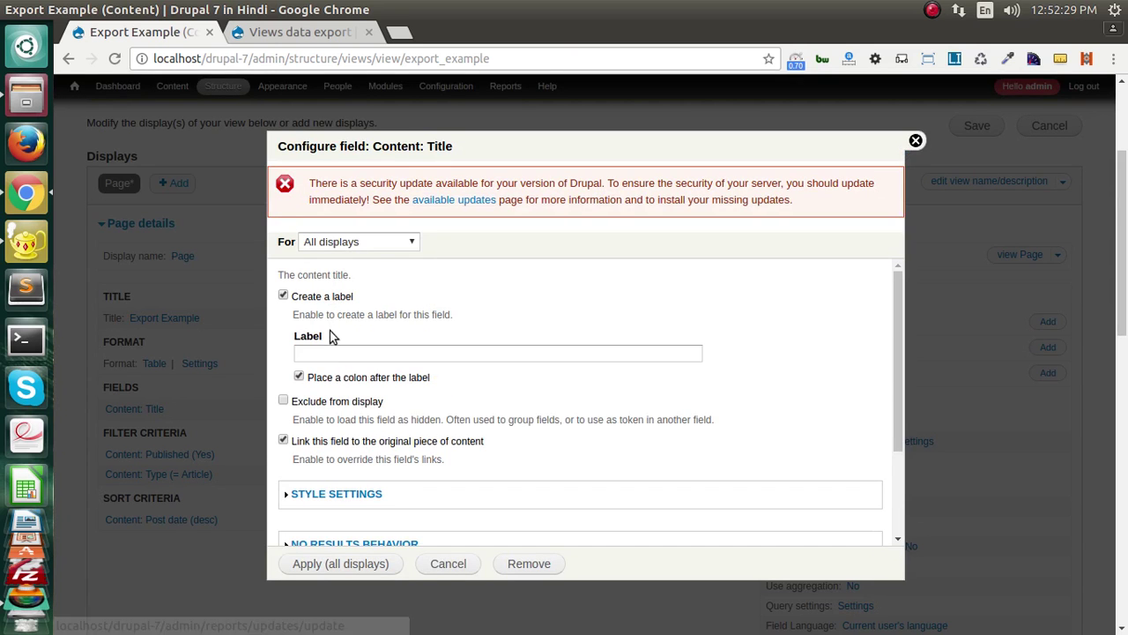
pyautogui.click(330, 352)
pyautogui.write('Title')
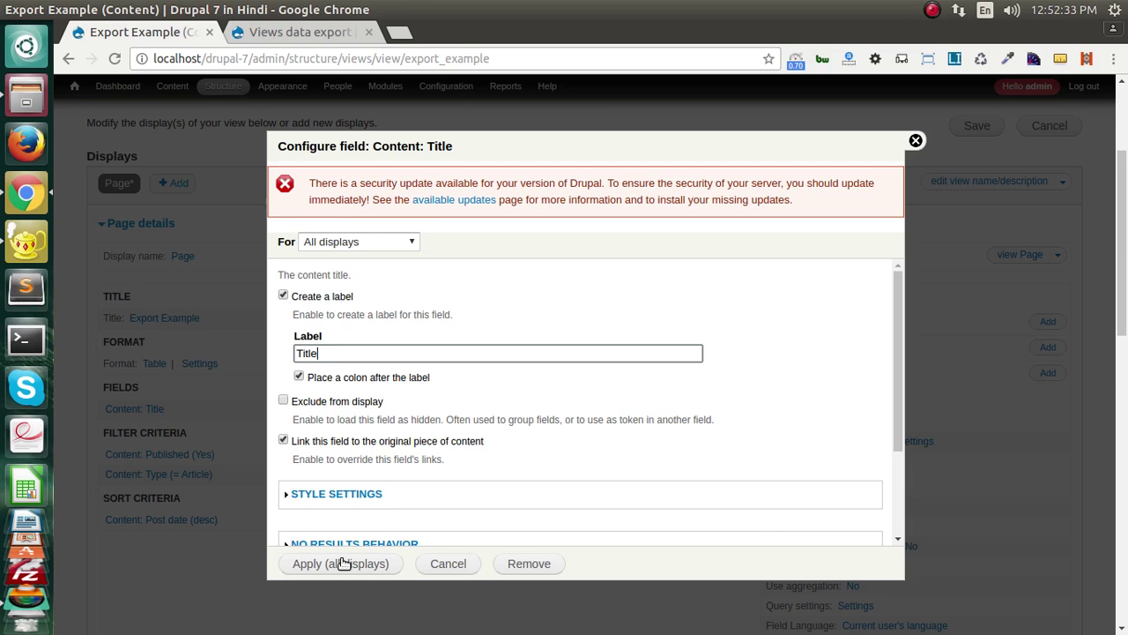
pyautogui.click(341, 563)
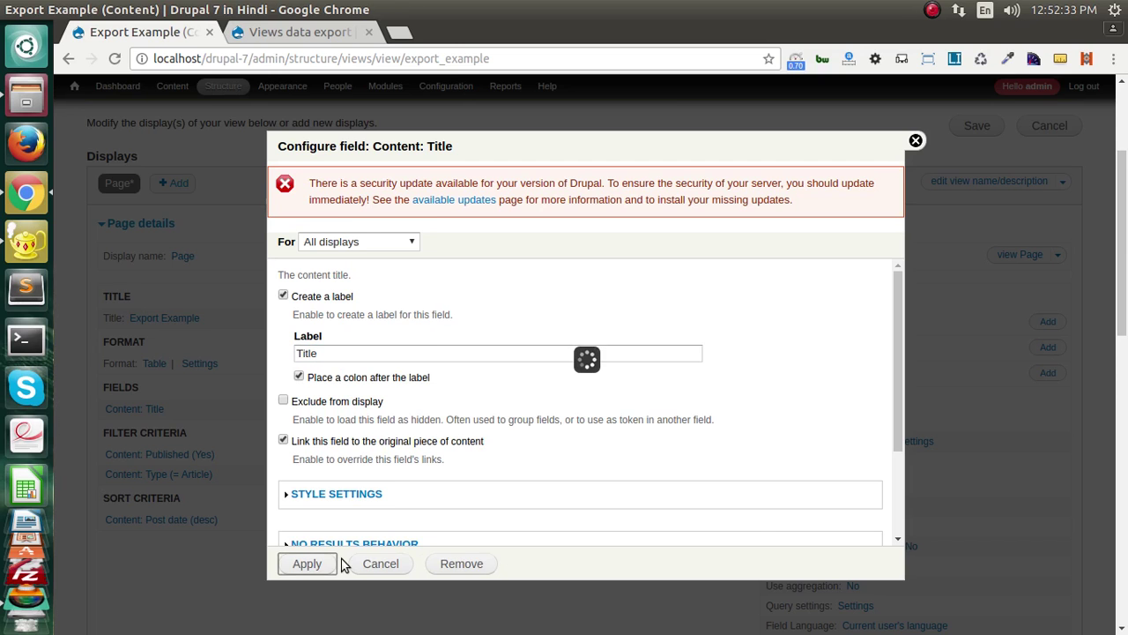
pyautogui.scroll(-2, 313, 521)
pyautogui.scroll(-6, 313, 522)
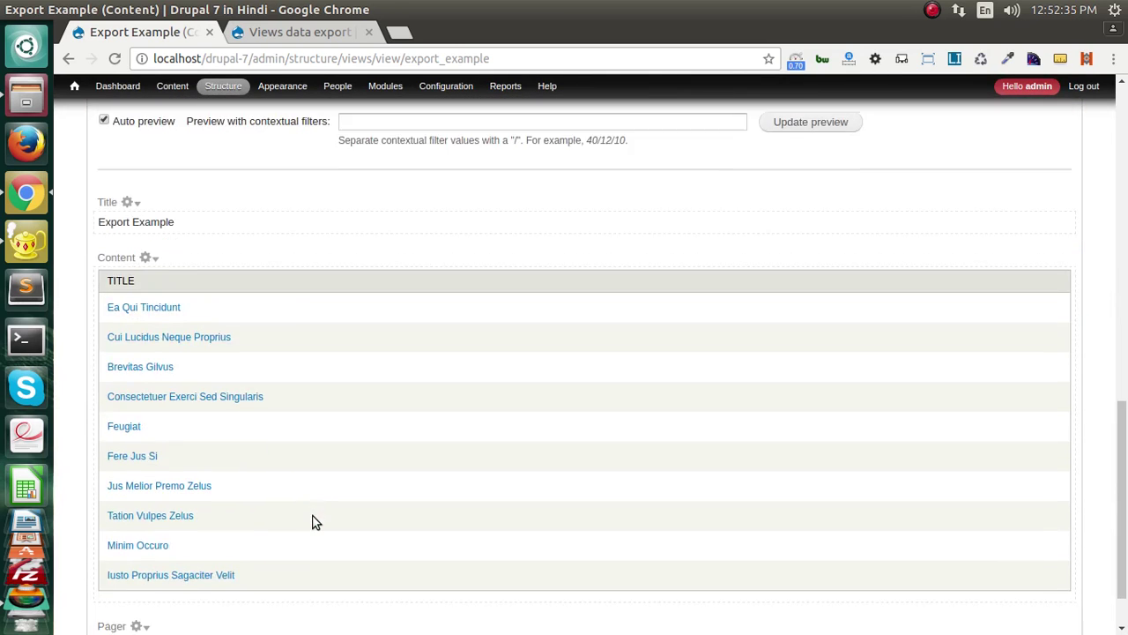
# - Find the Content: Body field with the search term "Body" and add it to the view
pyautogui.scroll(7, 313, 522)
pyautogui.scroll(3, 313, 522)
pyautogui.click(365, 388)
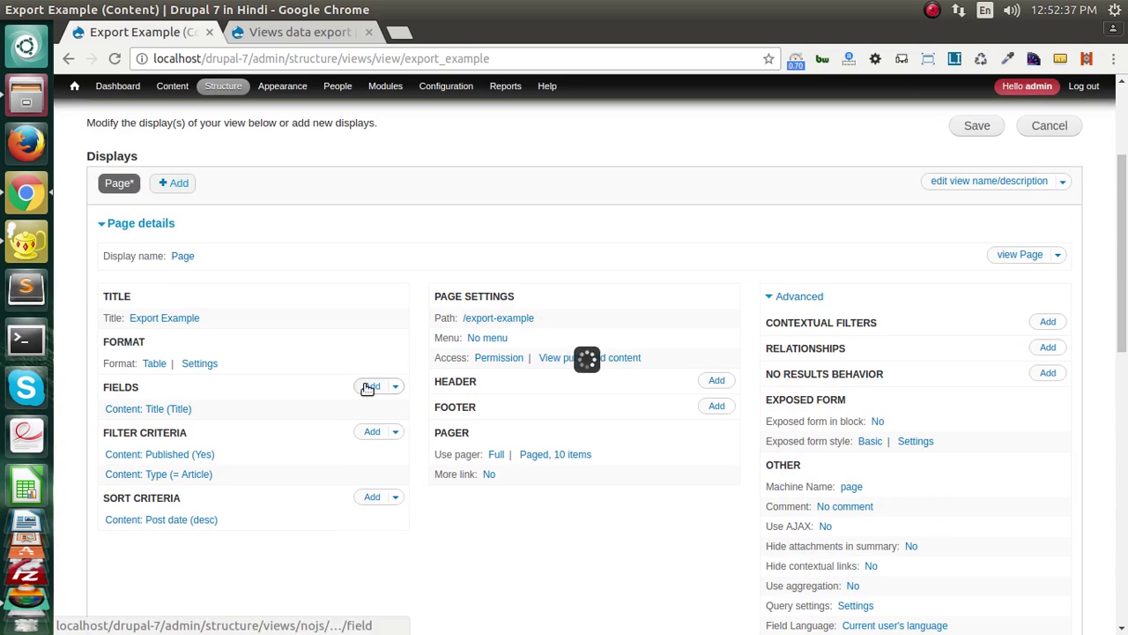
pyautogui.click(349, 300)
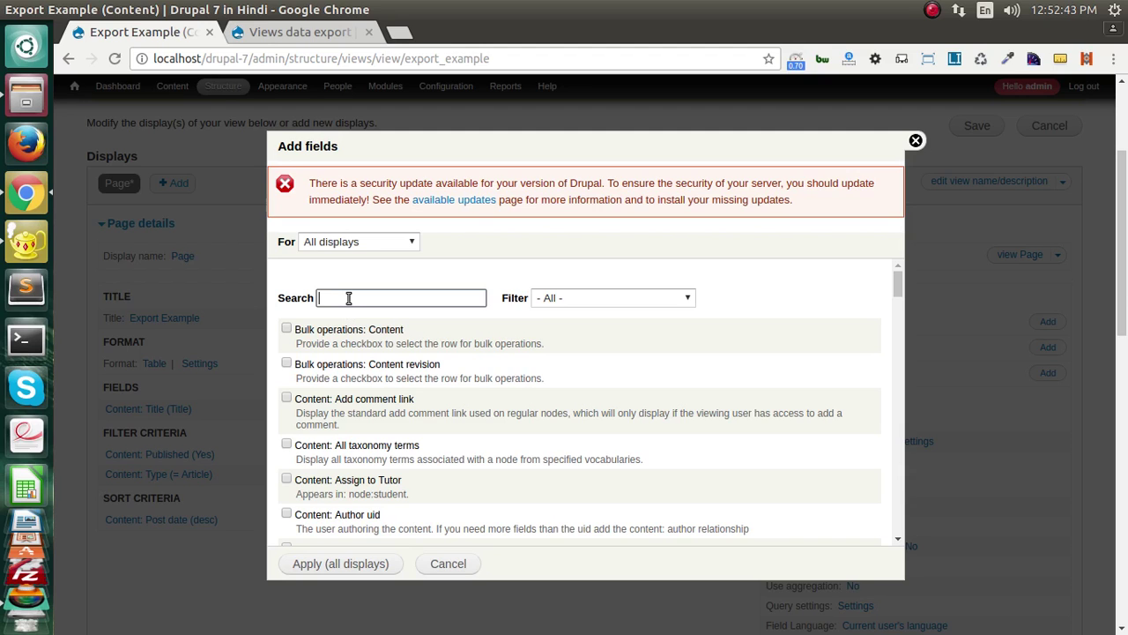
pyautogui.write('Body')
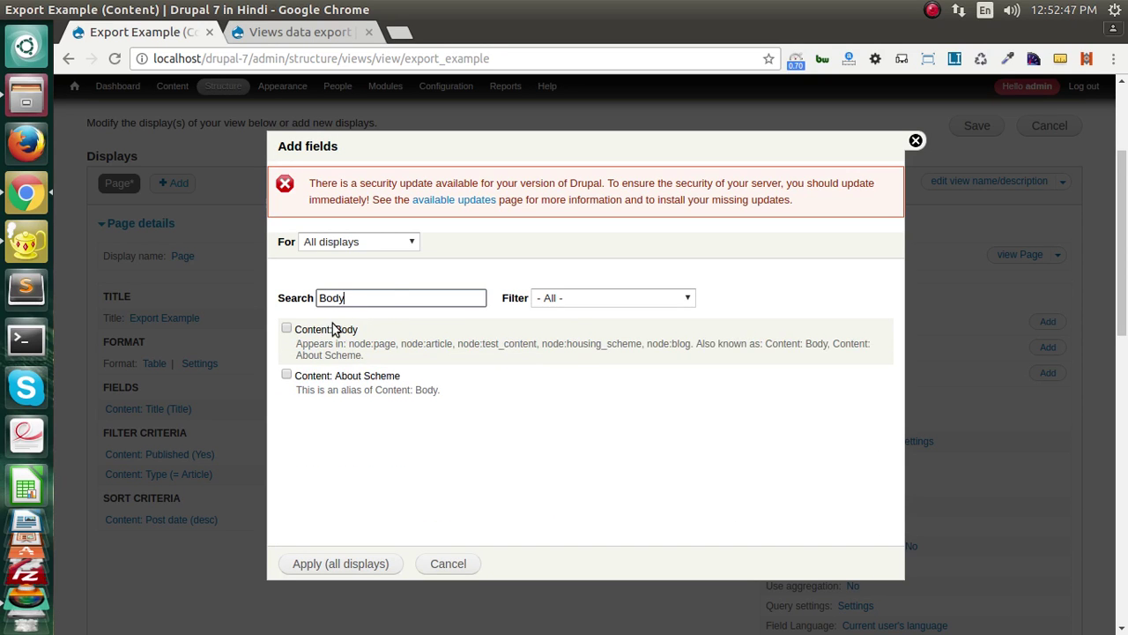
pyautogui.click(333, 328)
pyautogui.click(359, 563)
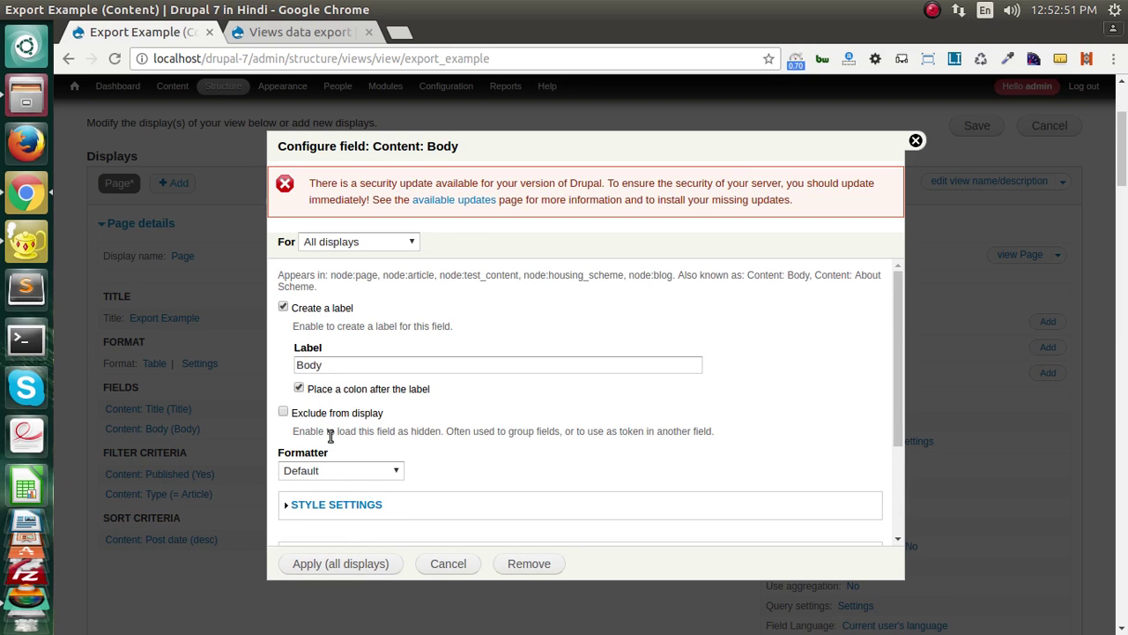
pyautogui.scroll(-3, 332, 432)
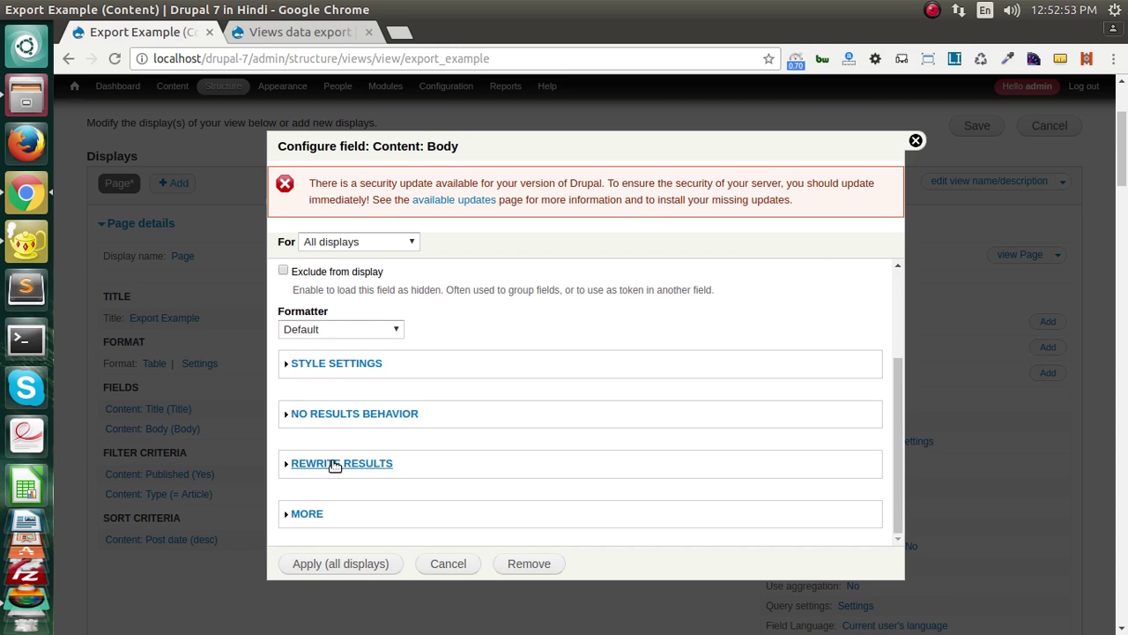
pyautogui.click(332, 463)
pyautogui.scroll(-5, 335, 463)
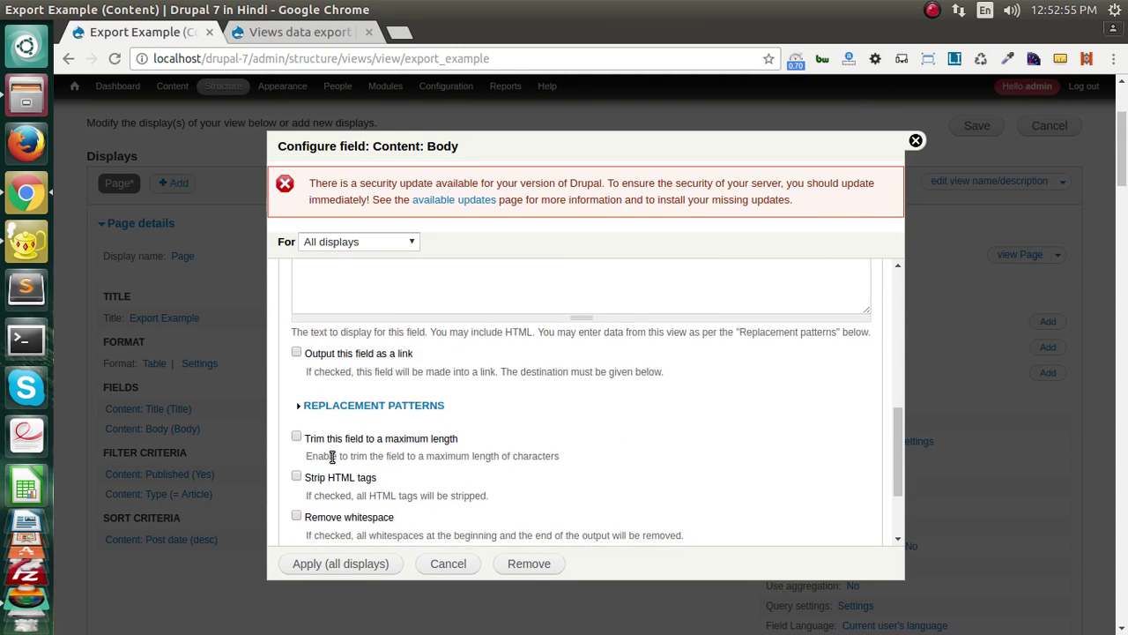
pyautogui.scroll(-1, 334, 454)
pyautogui.click(336, 439)
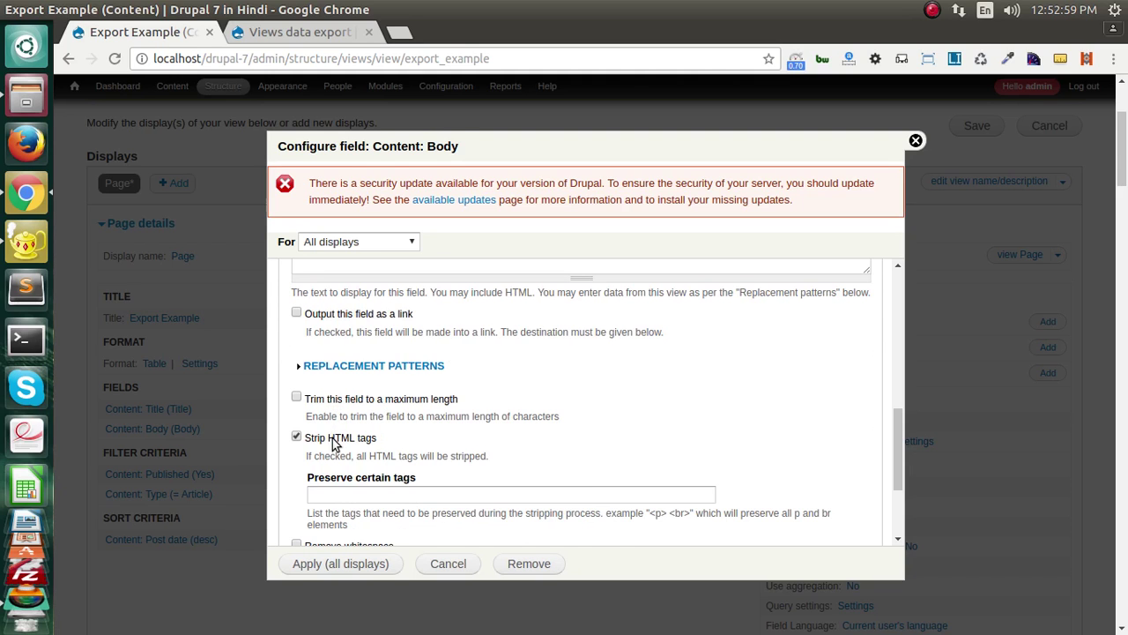
pyautogui.click(333, 438)
pyautogui.click(343, 402)
pyautogui.click(344, 454)
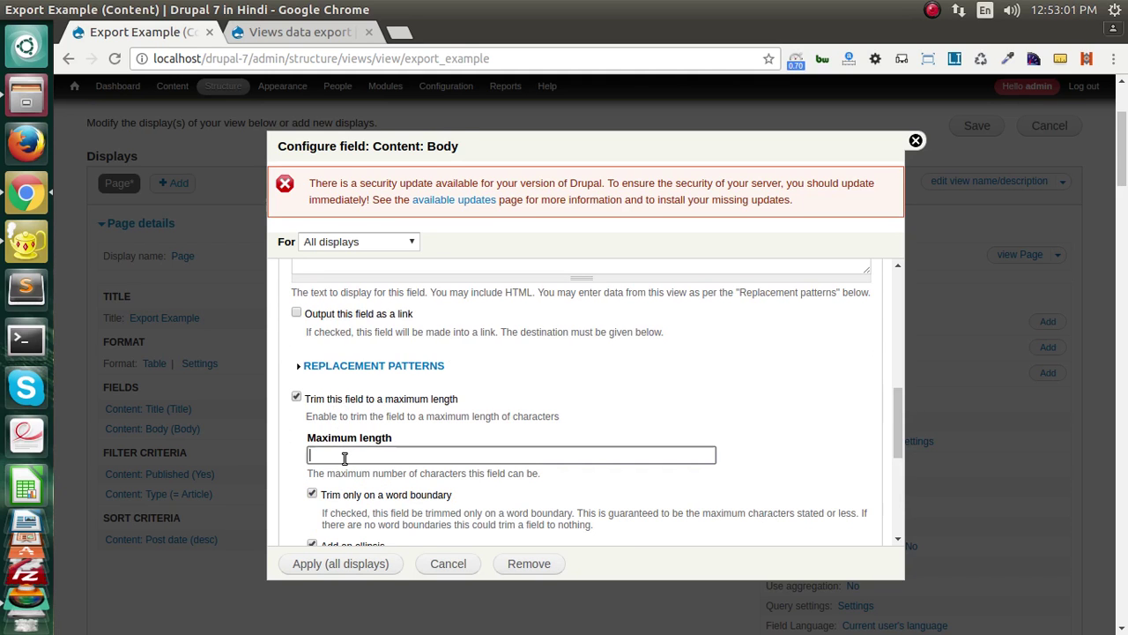
pyautogui.scroll(-2, 345, 457)
pyautogui.scroll(5, 344, 458)
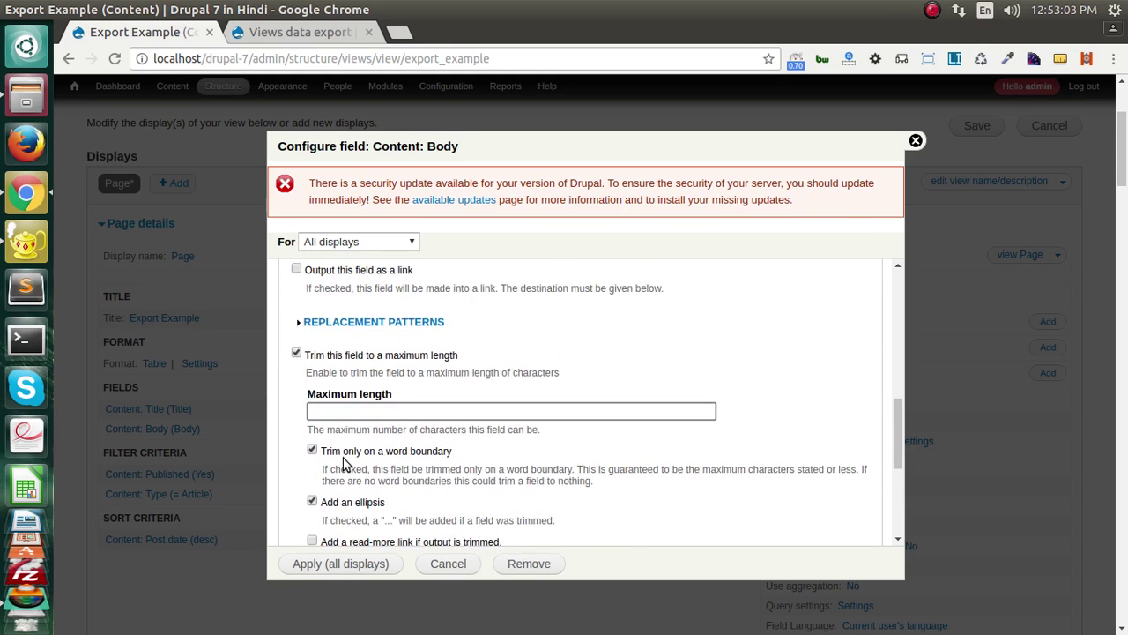
pyautogui.scroll(10, 344, 458)
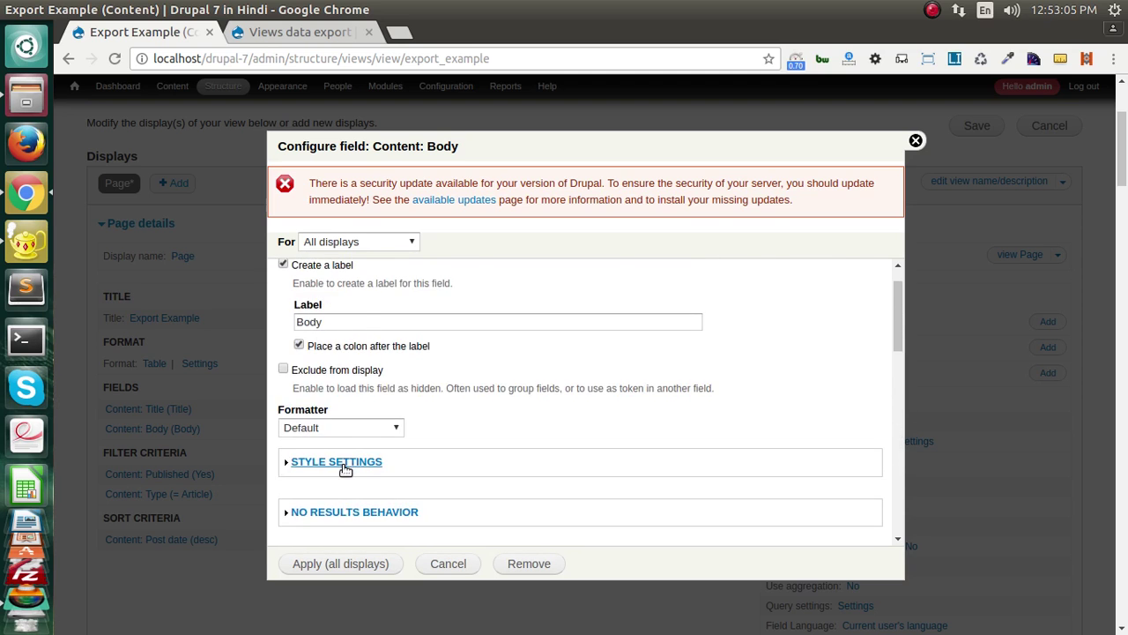
pyautogui.scroll(-10, 342, 484)
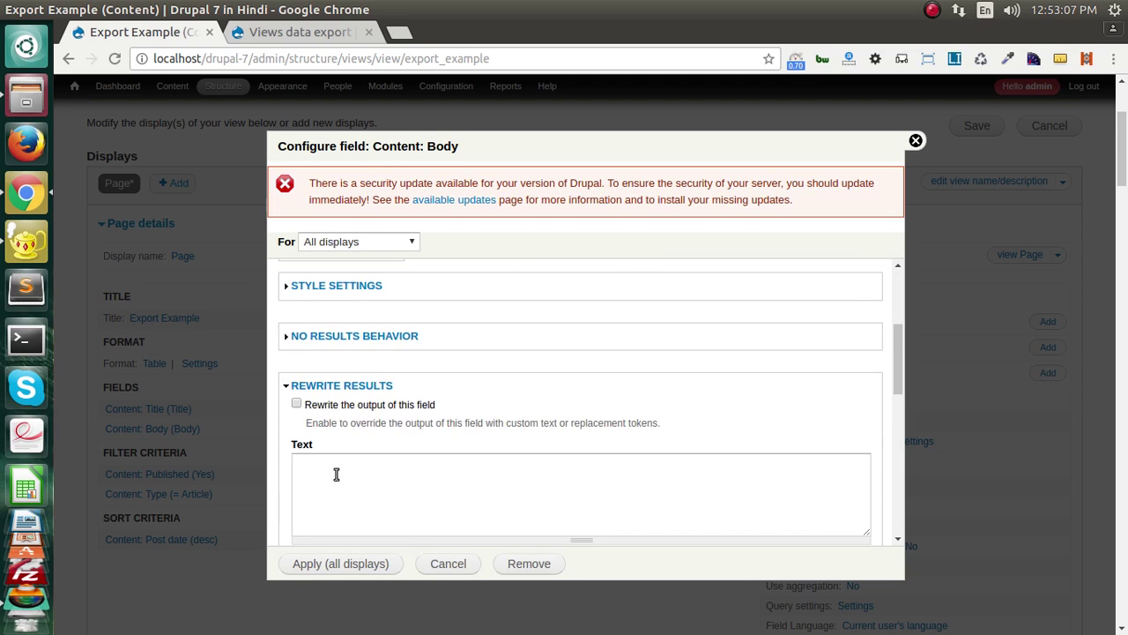
pyautogui.click(333, 486)
pyautogui.scroll(-1, 335, 490)
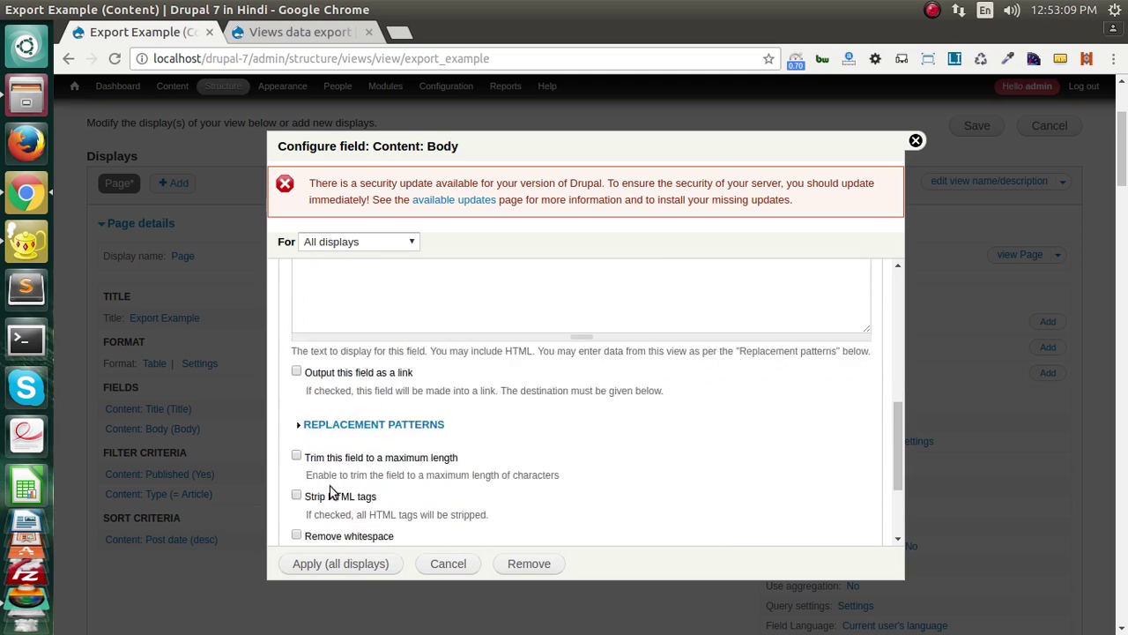
# - Set the Body field's formatter to Trimmed with a limit of 200 characters, apply it and check the preview
pyautogui.scroll(10, 333, 492)
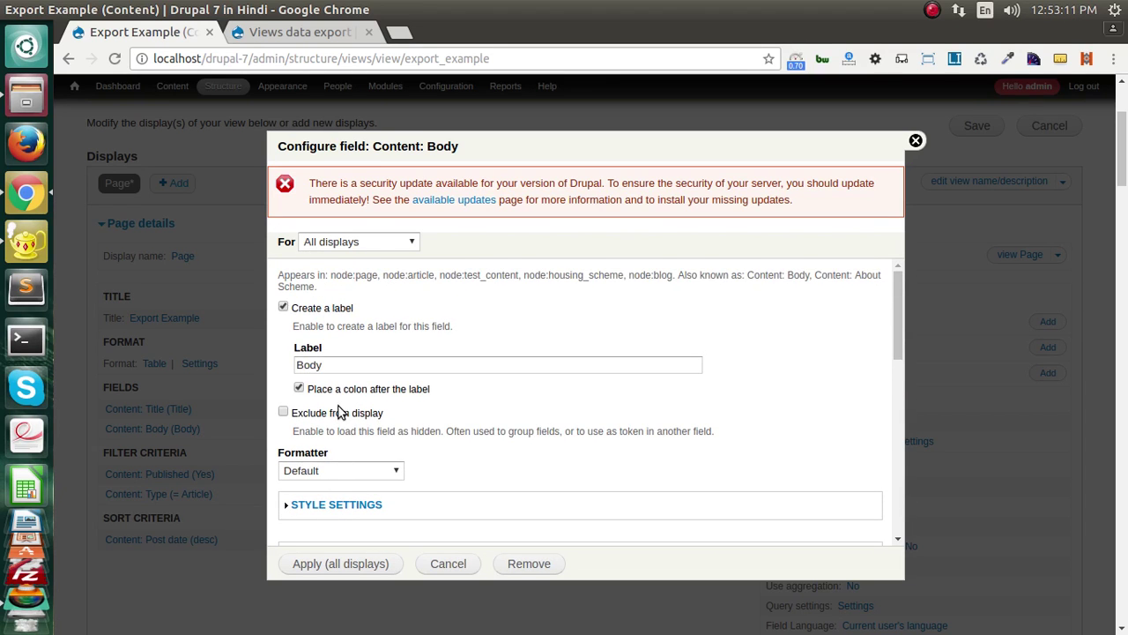
pyautogui.scroll(-1, 328, 450)
pyautogui.click(326, 382)
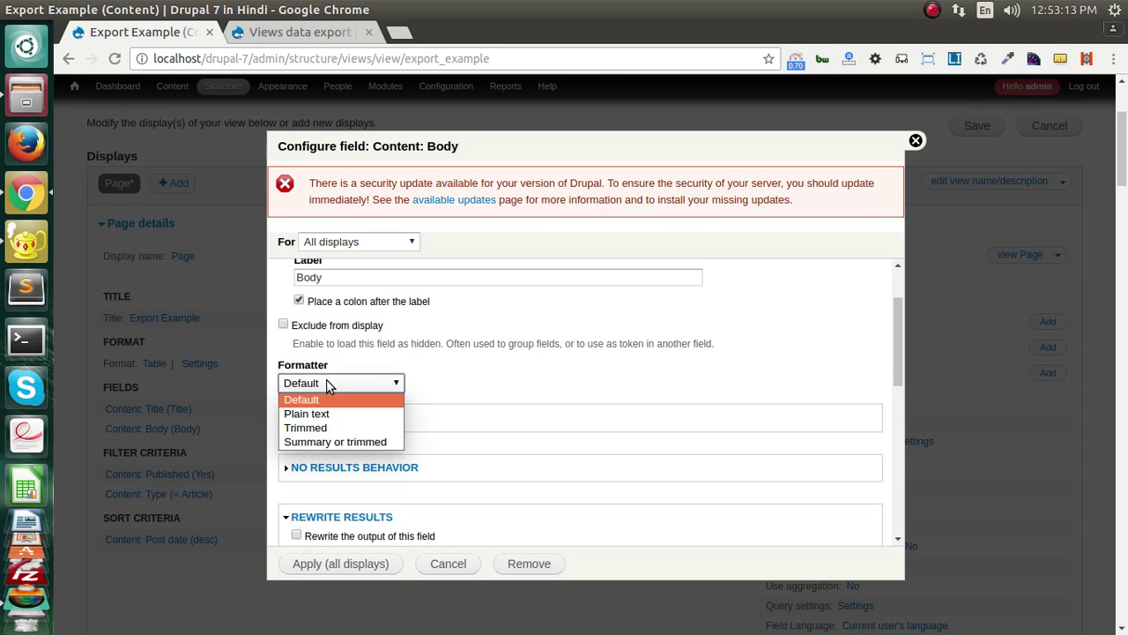
pyautogui.click(321, 428)
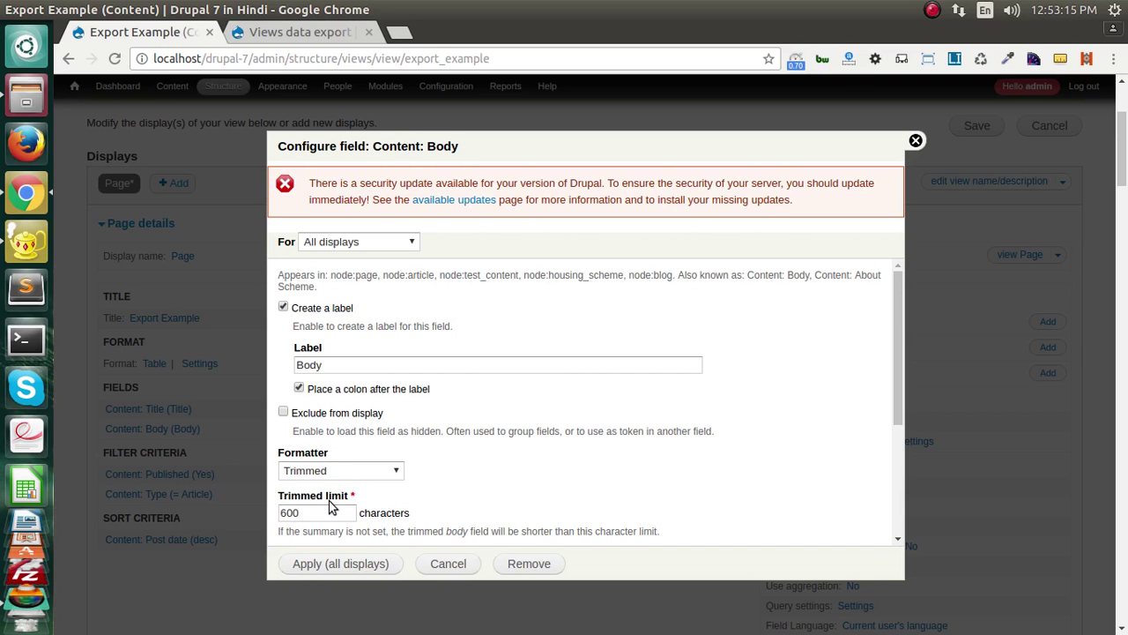
pyautogui.moveTo(330, 511); pyautogui.dragTo(272, 504)
pyautogui.write('200')
pyautogui.click(319, 567)
pyautogui.scroll(-10, 343, 496)
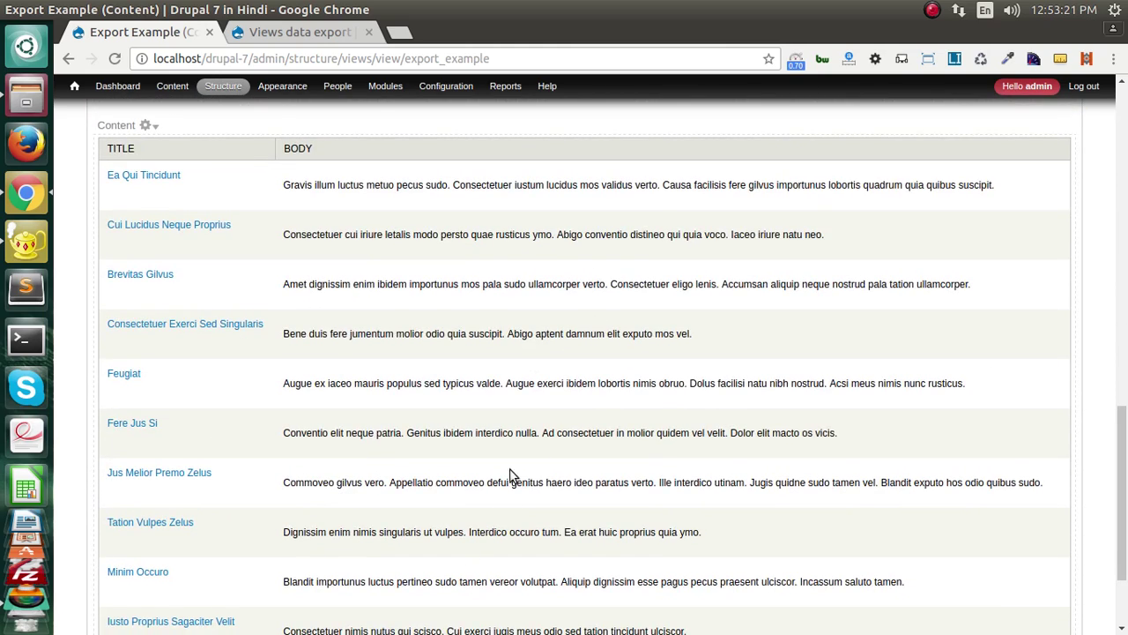
# - Add the Content: Post date field to the view, keeping its default label and date format
pyautogui.scroll(10, 464, 489)
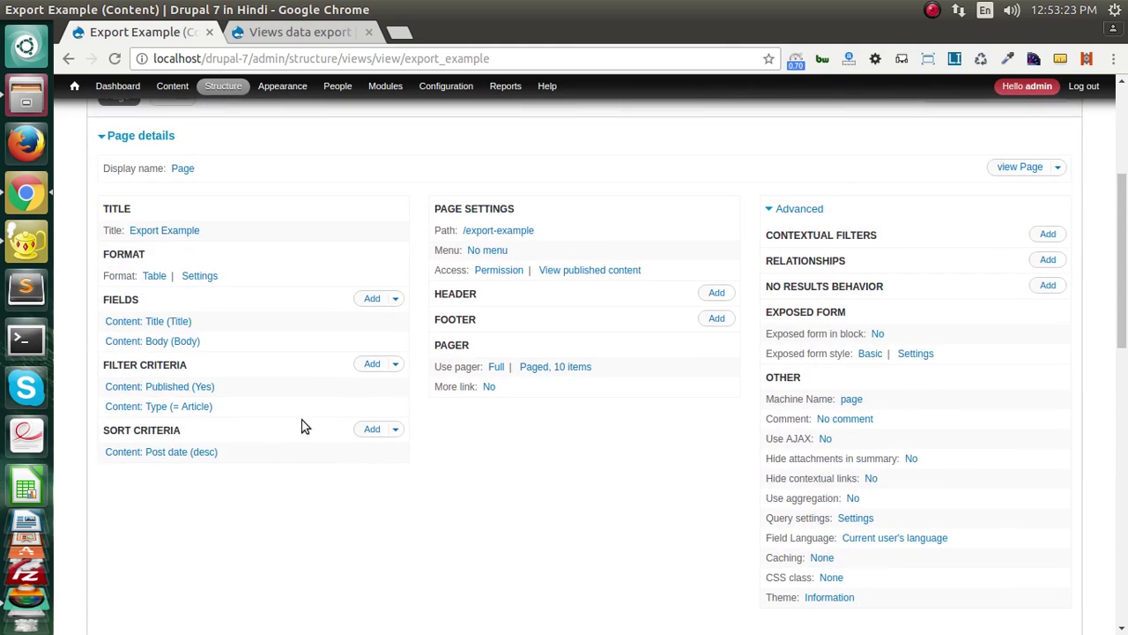
pyautogui.click(370, 298)
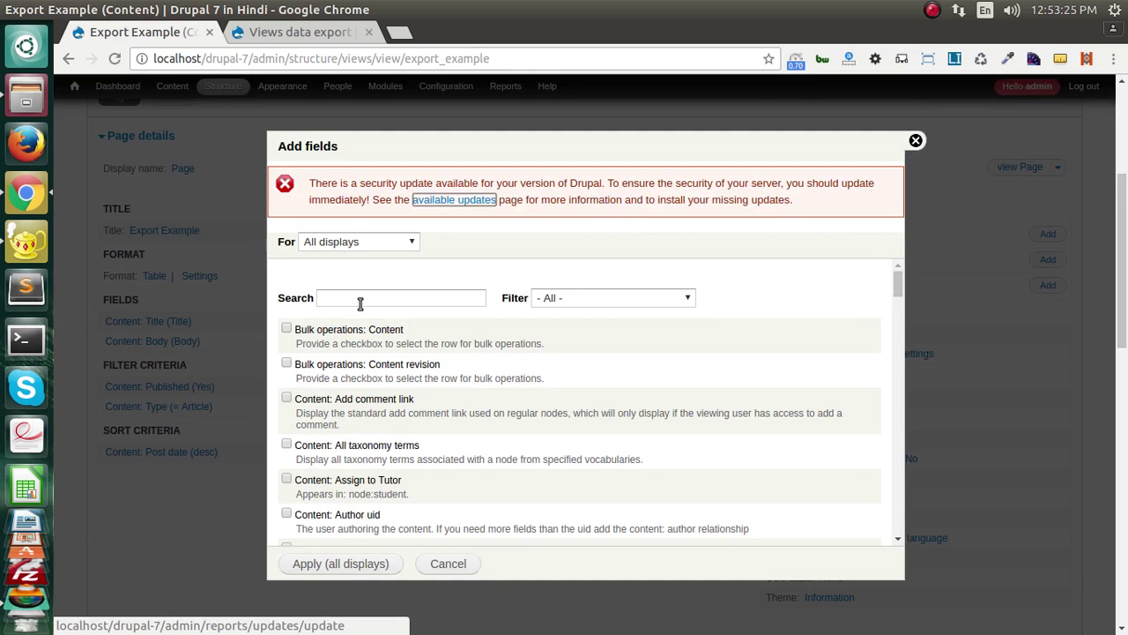
pyautogui.click(360, 297)
pyautogui.write('Pos')
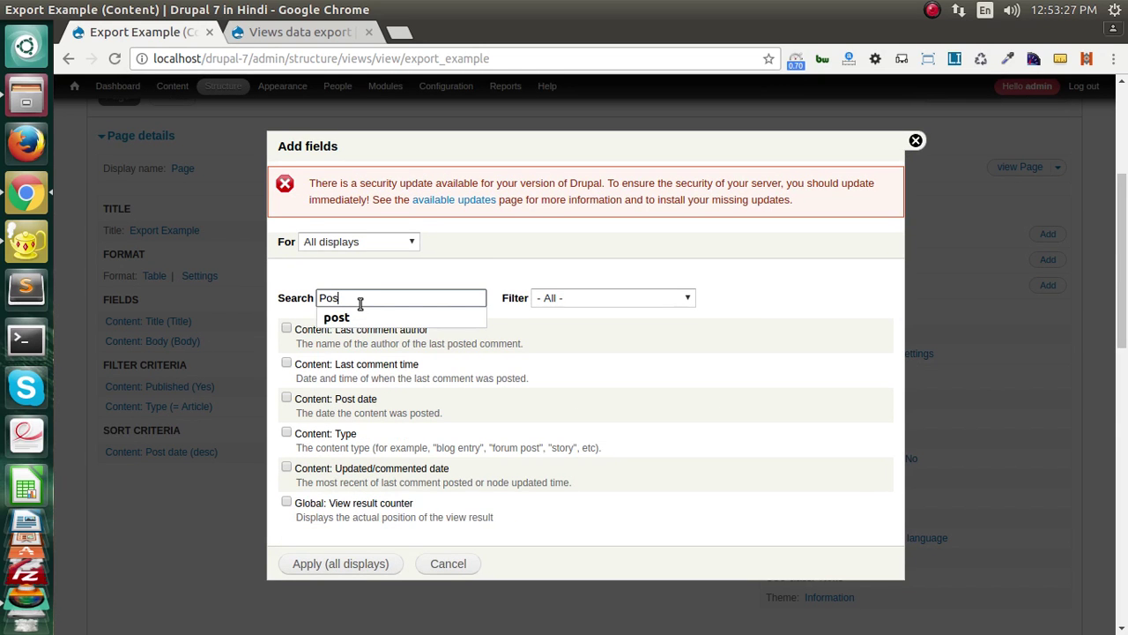
pyautogui.write('t')
pyautogui.click(364, 398)
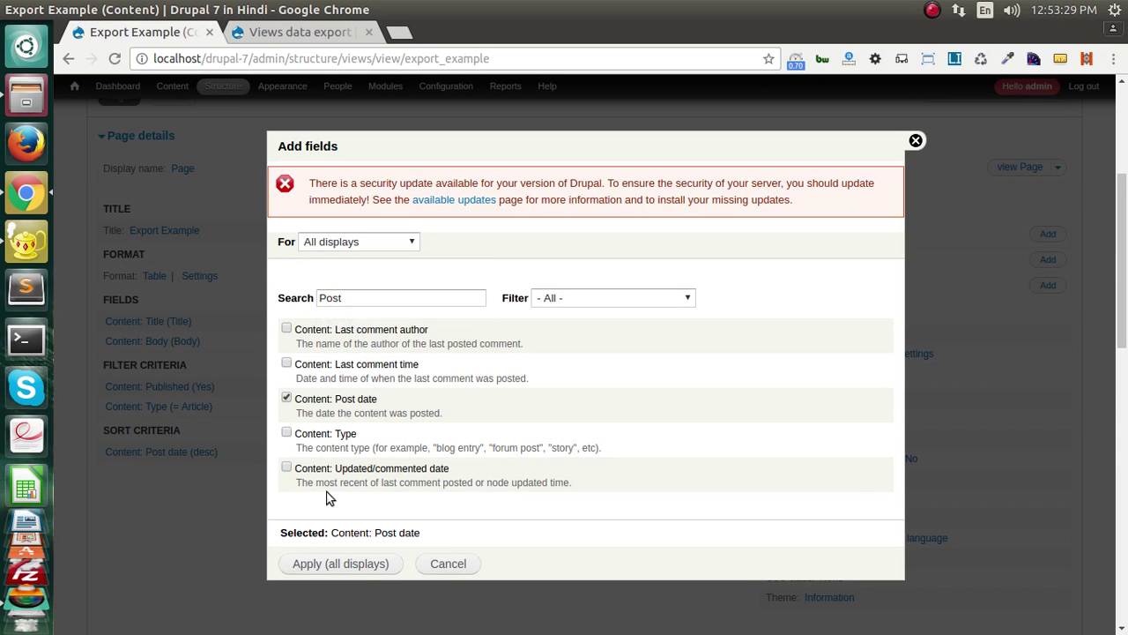
pyautogui.click(319, 563)
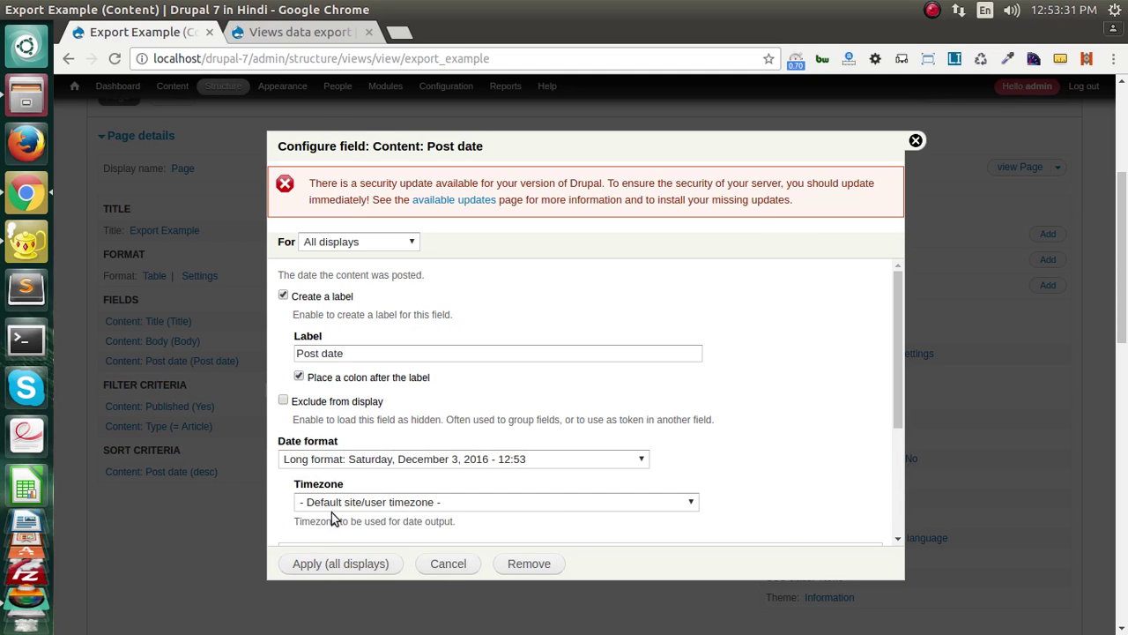
pyautogui.click(343, 562)
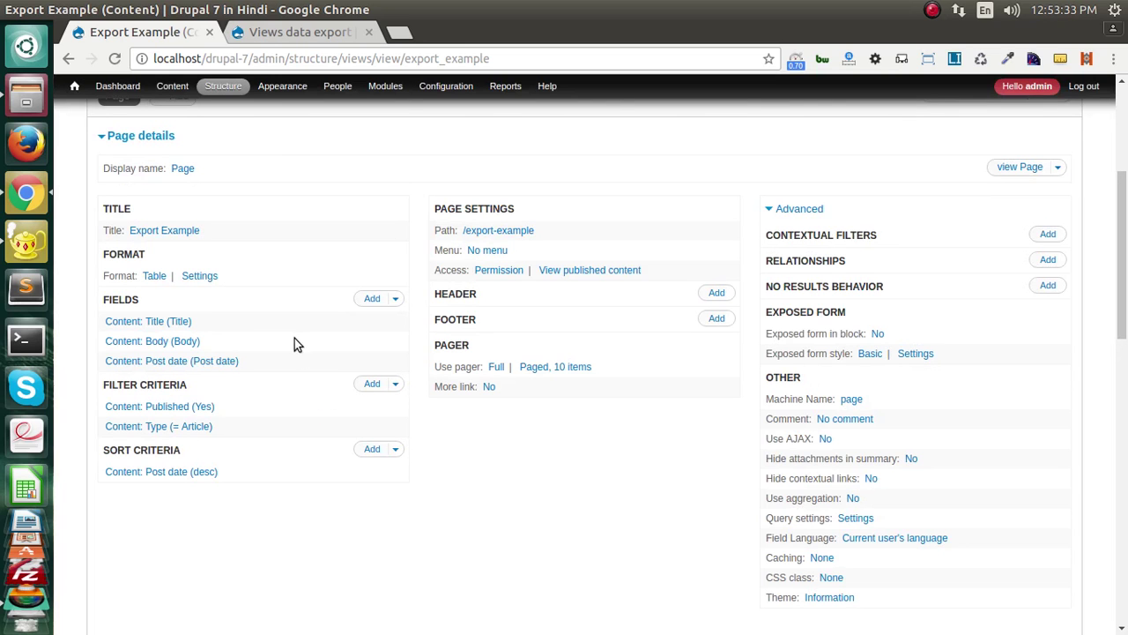
# - Find the Content: Nid field with the search term "nid" and add it to the view for all displays with its default settings
pyautogui.click(371, 298)
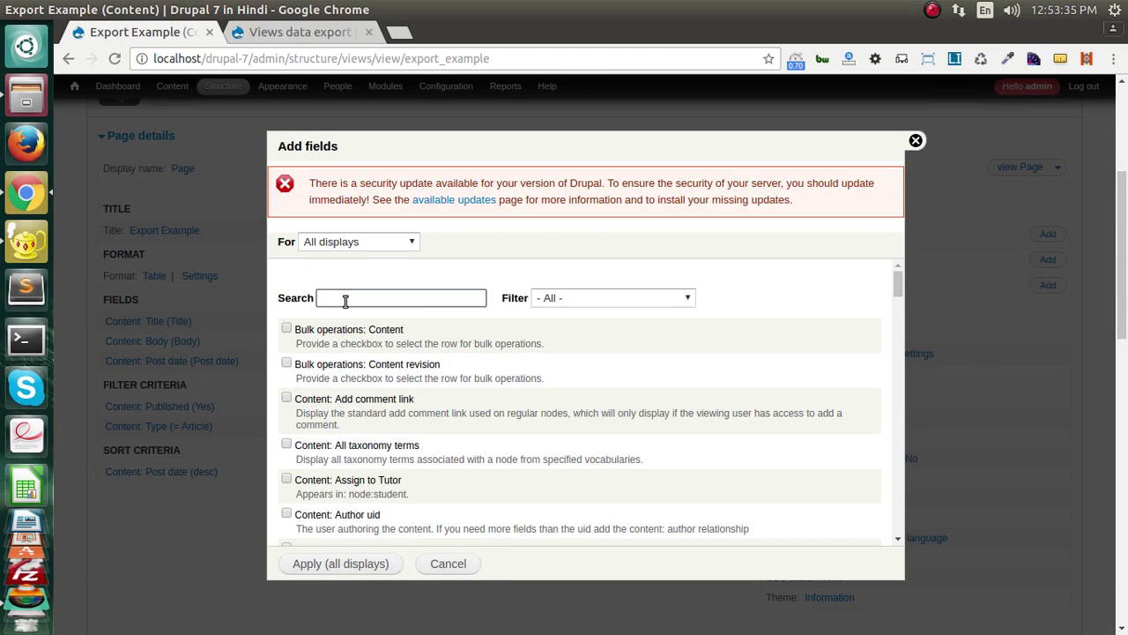
pyautogui.write('Path')
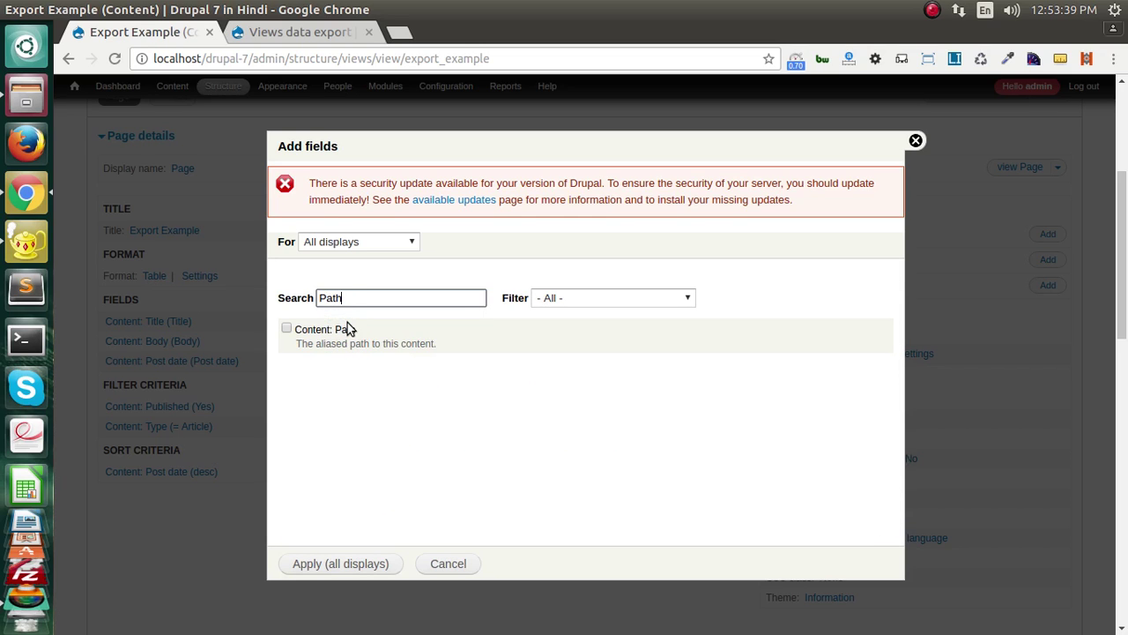
pyautogui.doubleClick(348, 298)
pyautogui.write('niod')
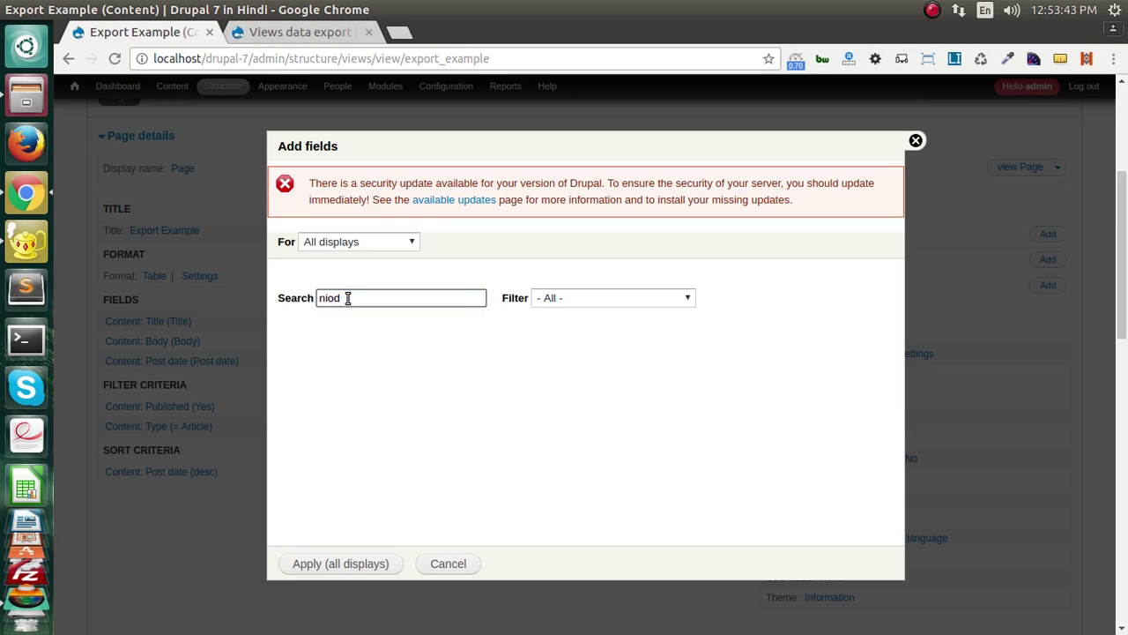
pyautogui.doubleClick(348, 298)
pyautogui.write('nid')
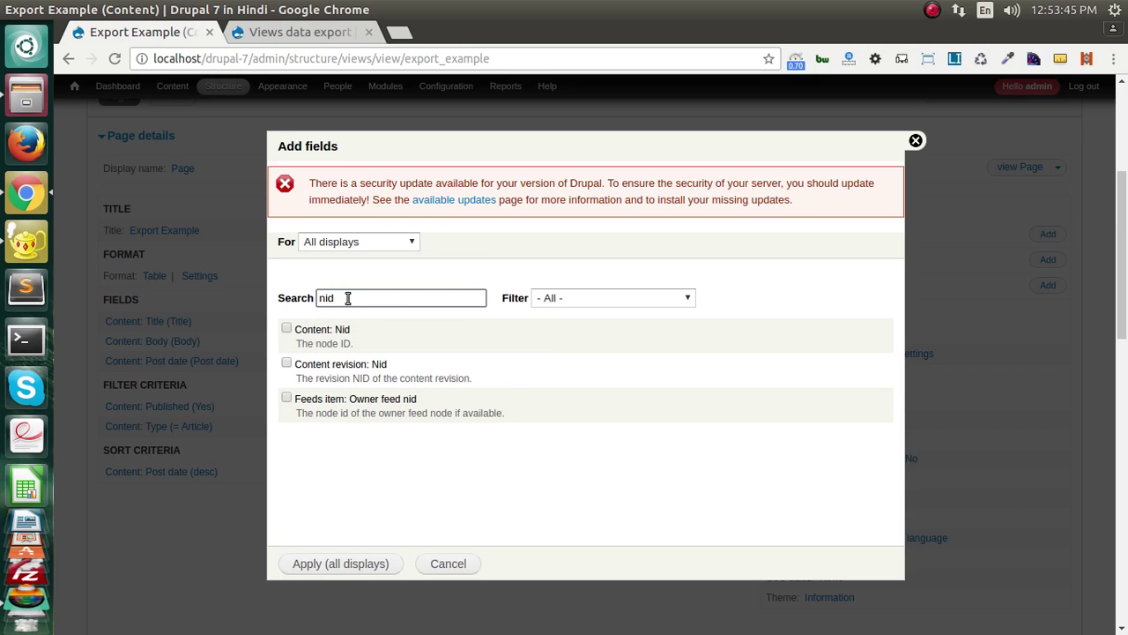
pyautogui.click(302, 334)
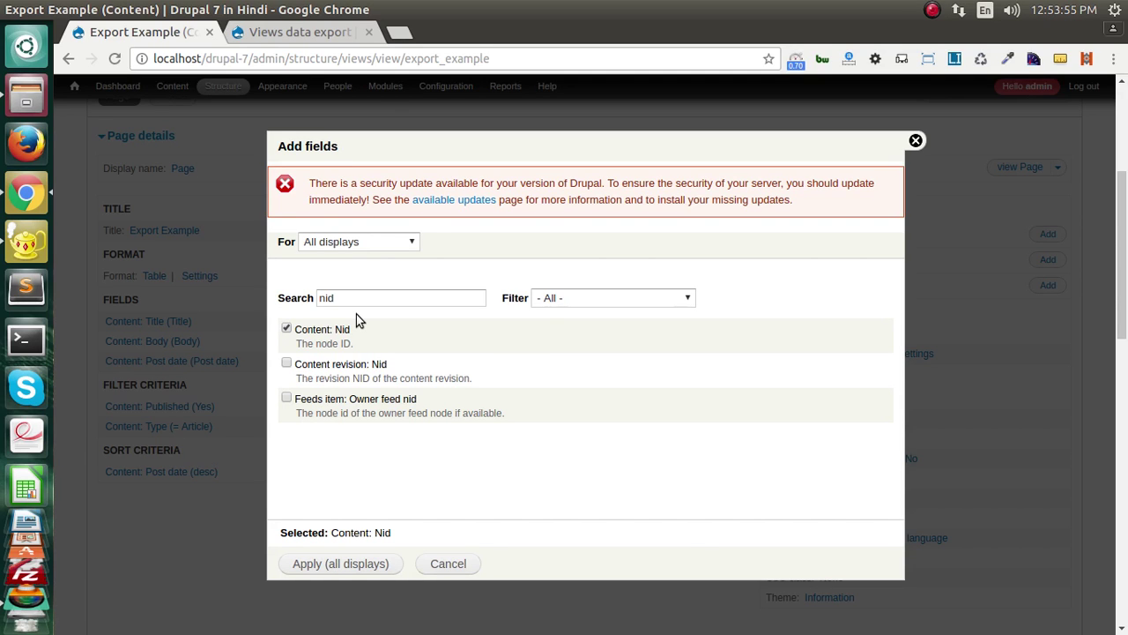
pyautogui.click(345, 569)
pyautogui.click(342, 564)
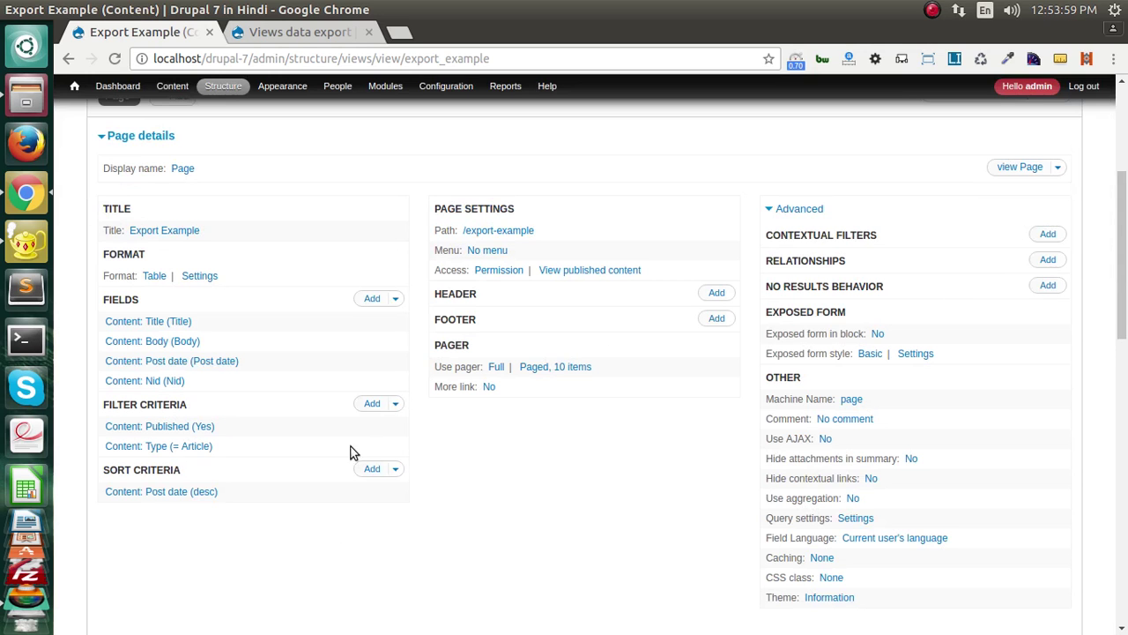
# - Add the Content: Path field to the view with its default label for all displays and check the preview table
pyautogui.click(371, 300)
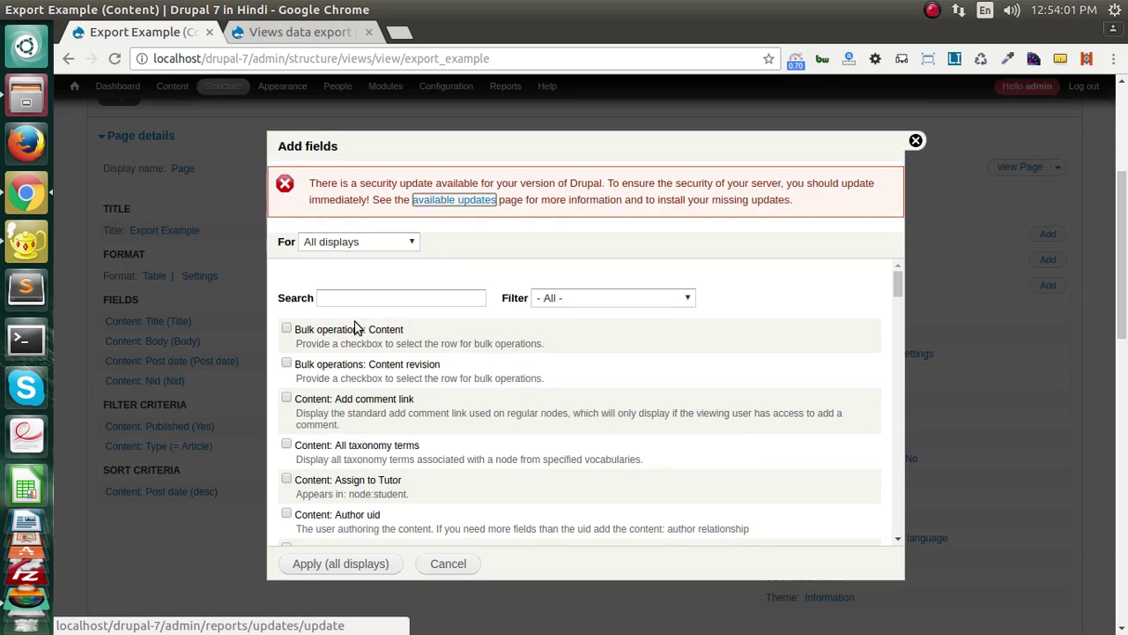
pyautogui.click(356, 302)
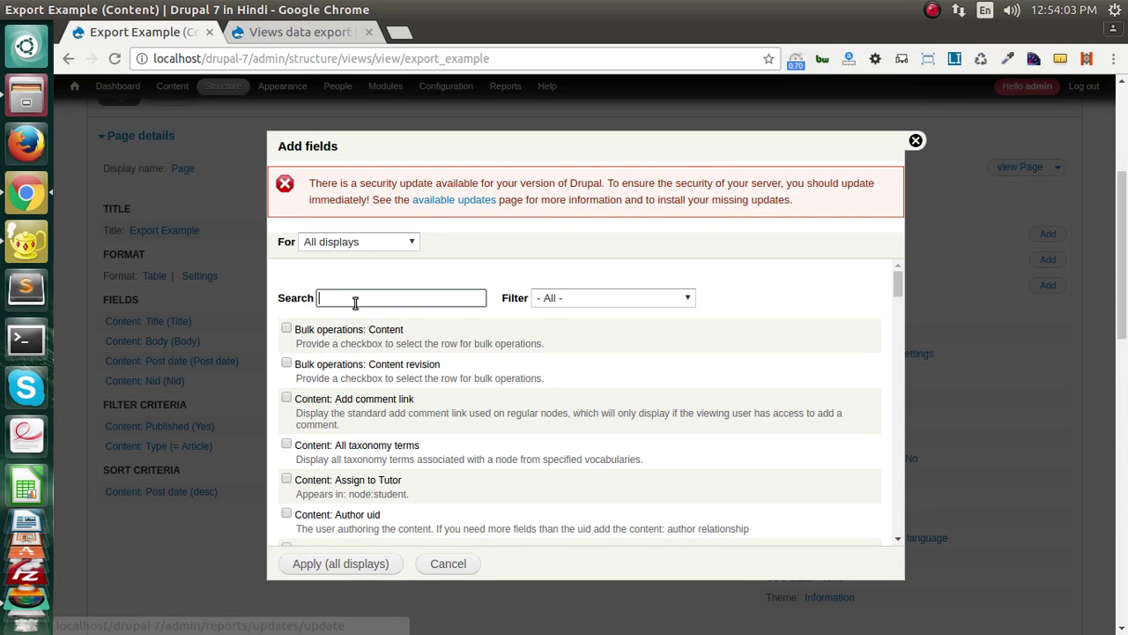
pyautogui.write('path')
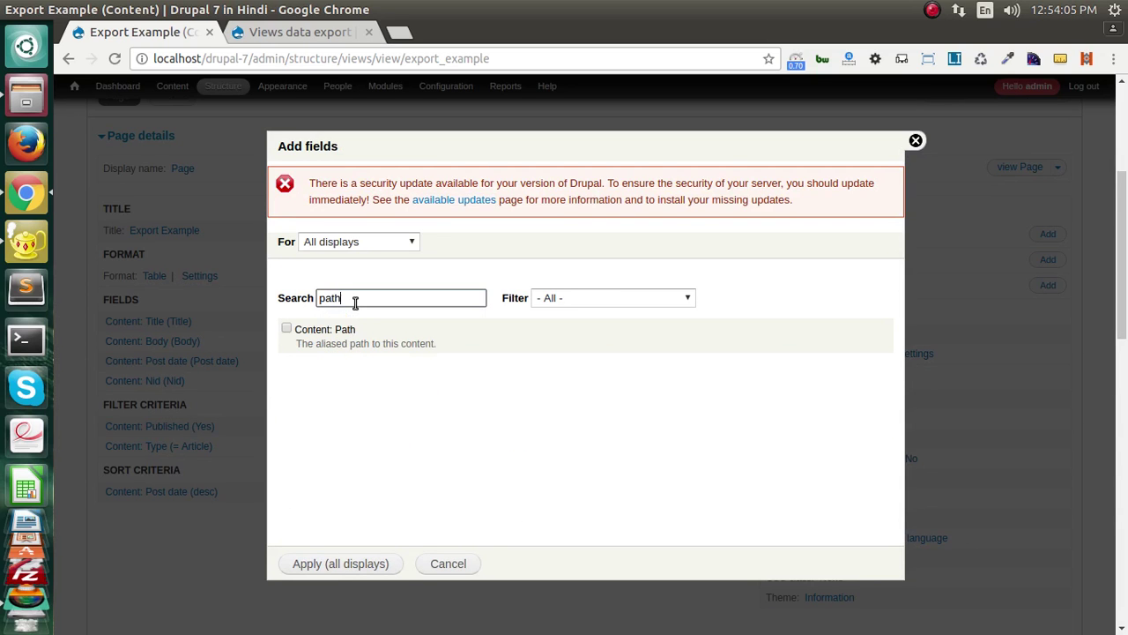
pyautogui.click(344, 333)
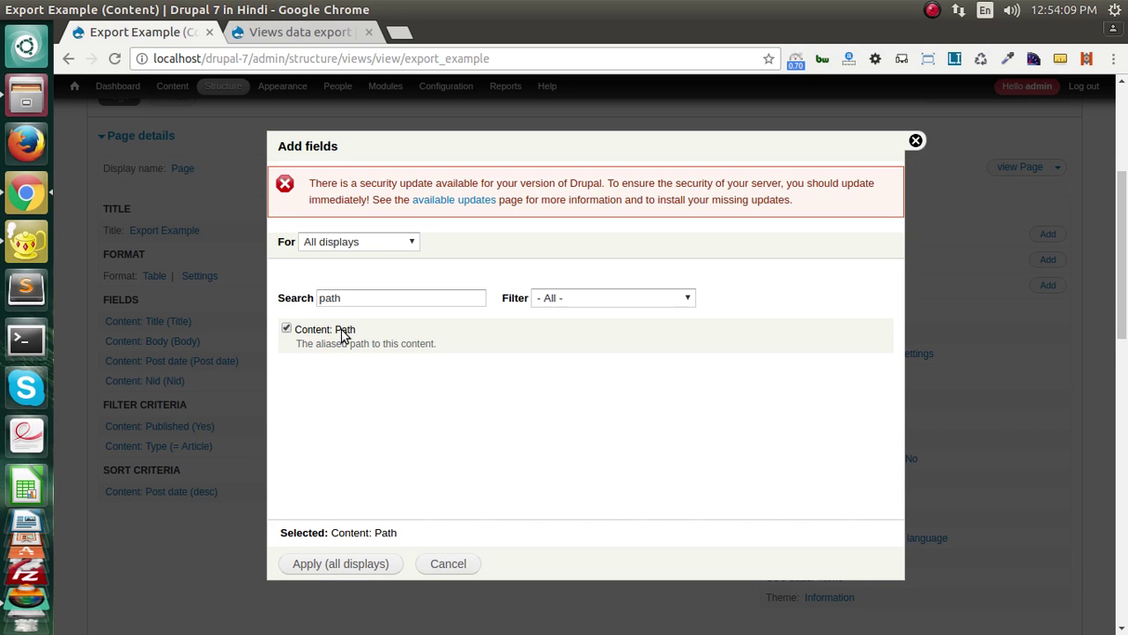
pyautogui.click(309, 563)
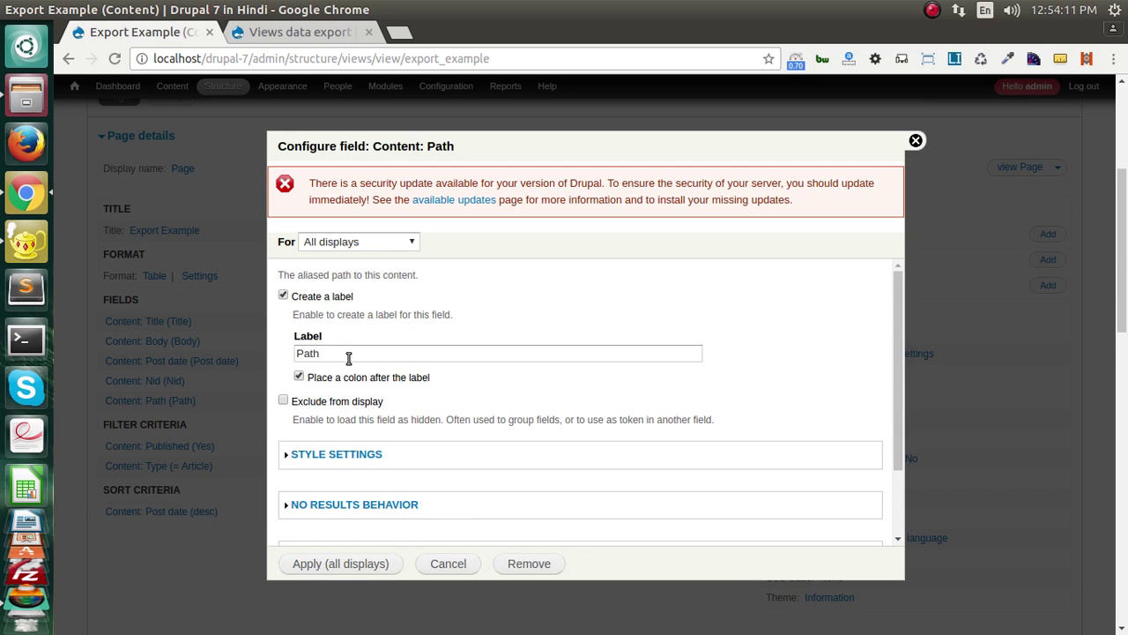
pyautogui.click(335, 560)
pyautogui.scroll(-5, 339, 558)
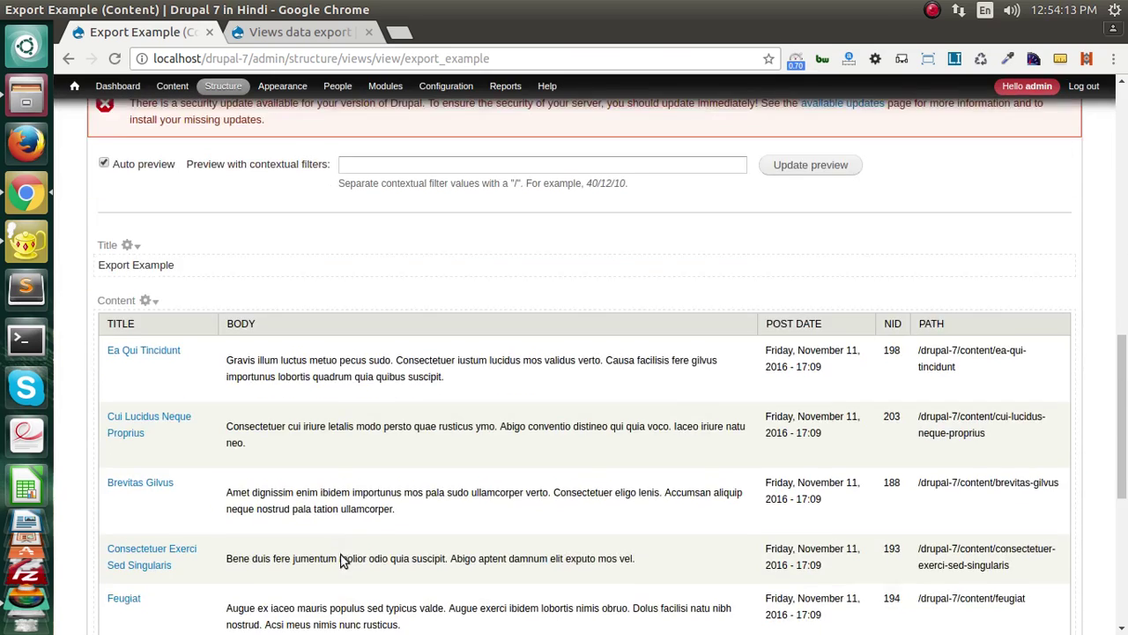
pyautogui.scroll(-1, 344, 560)
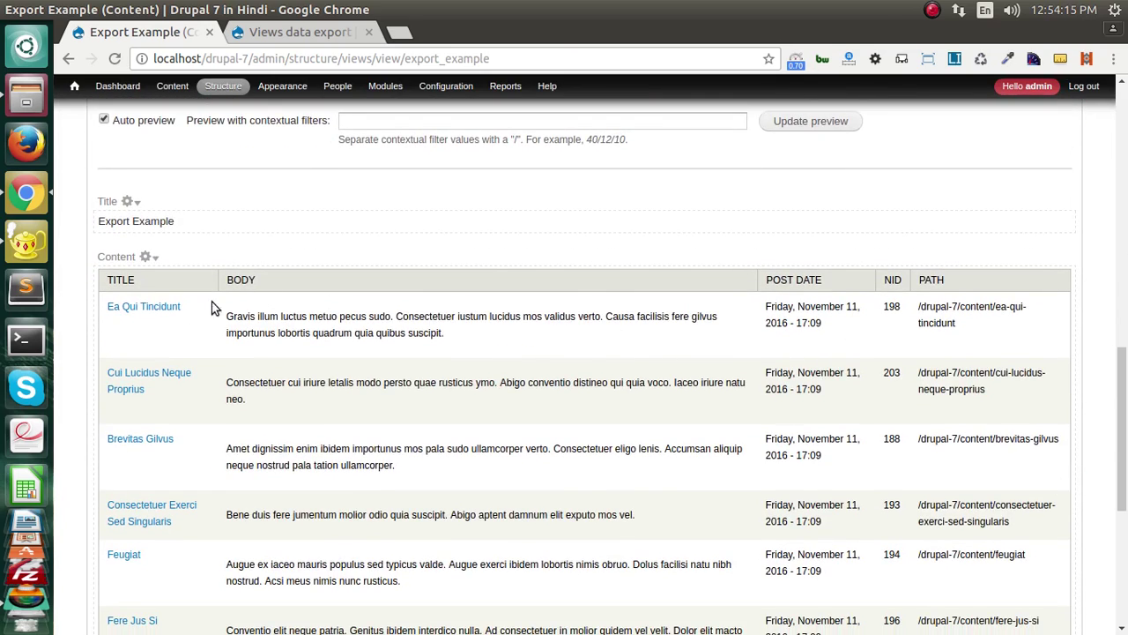
pyautogui.scroll(-5, 167, 446)
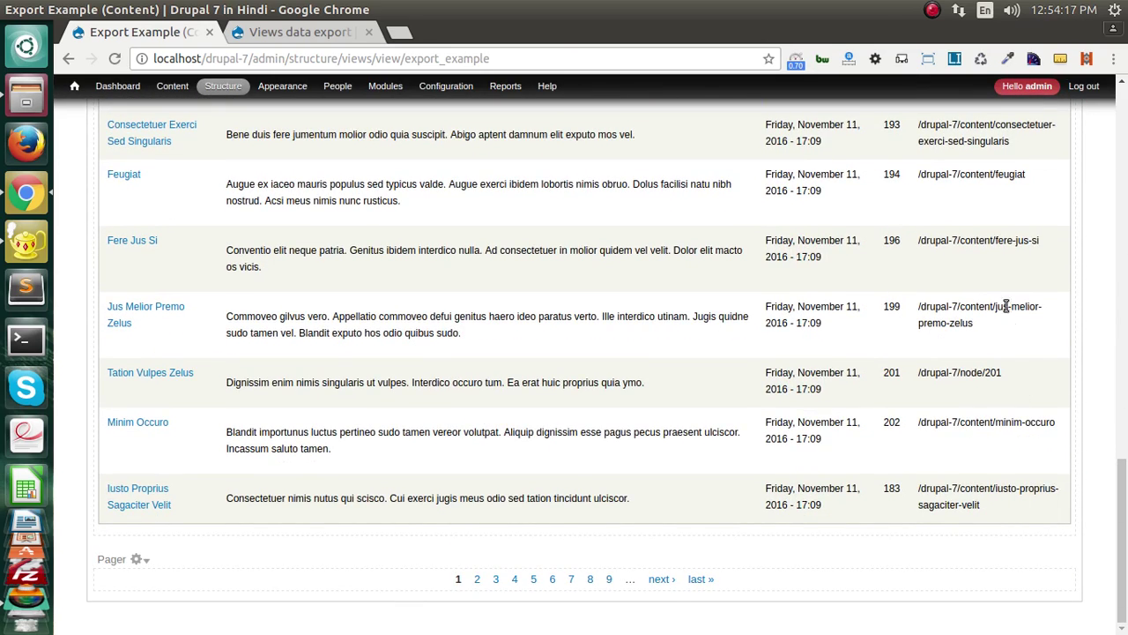
pyautogui.scroll(10, 541, 540)
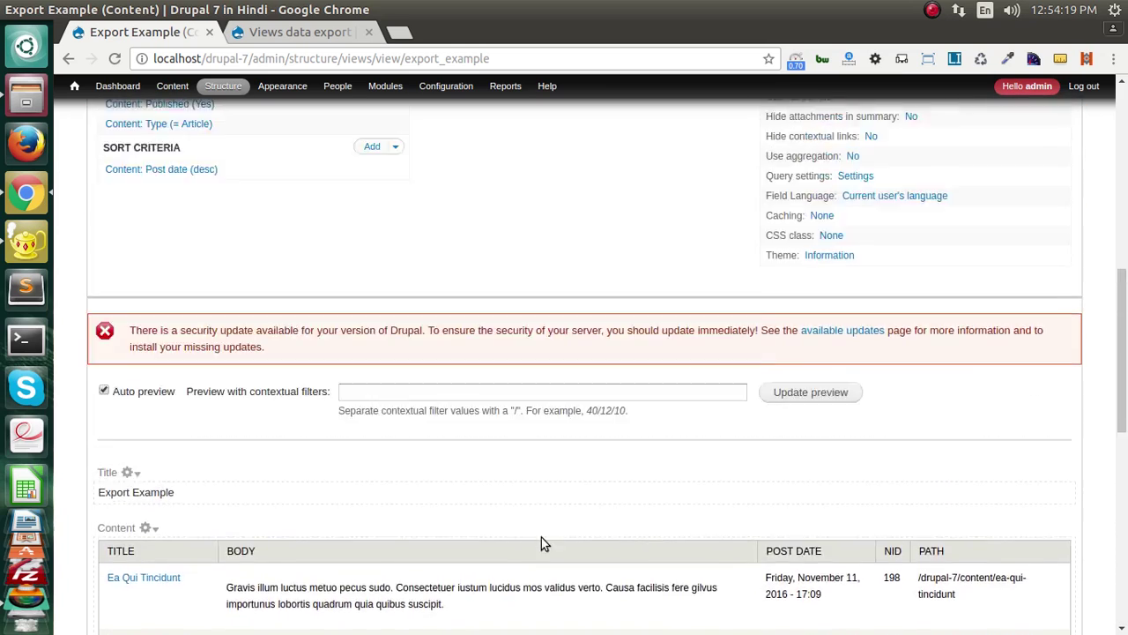
# - Save the Export Example view with its newly added fields
pyautogui.scroll(10, 541, 539)
pyautogui.click(975, 319)
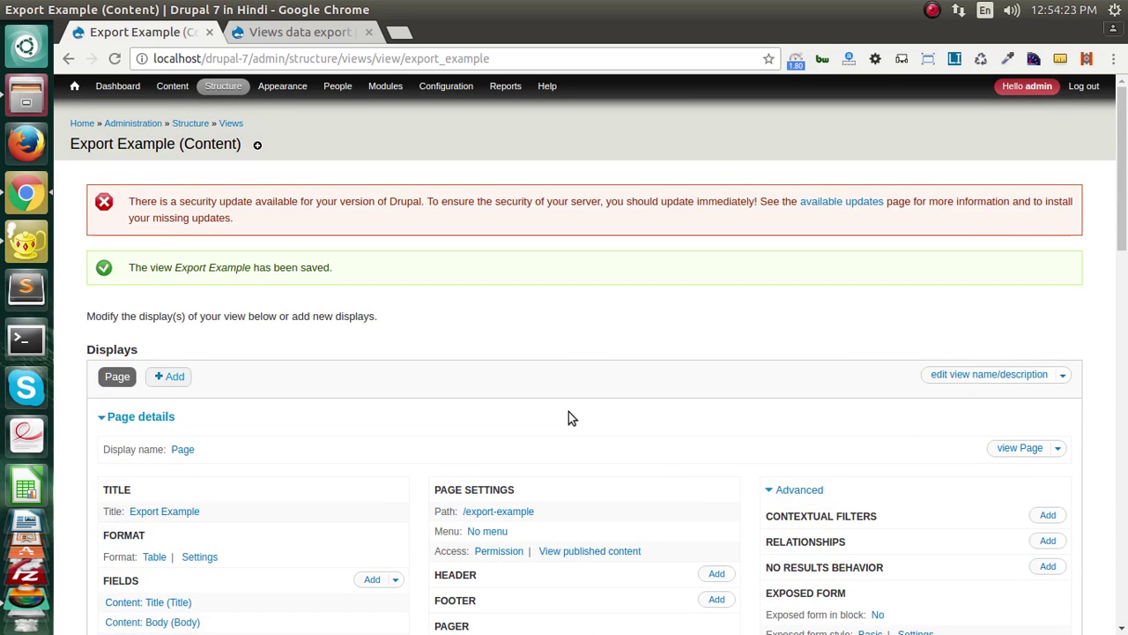
pyautogui.scroll(-5, 594, 452)
pyautogui.scroll(5, 594, 459)
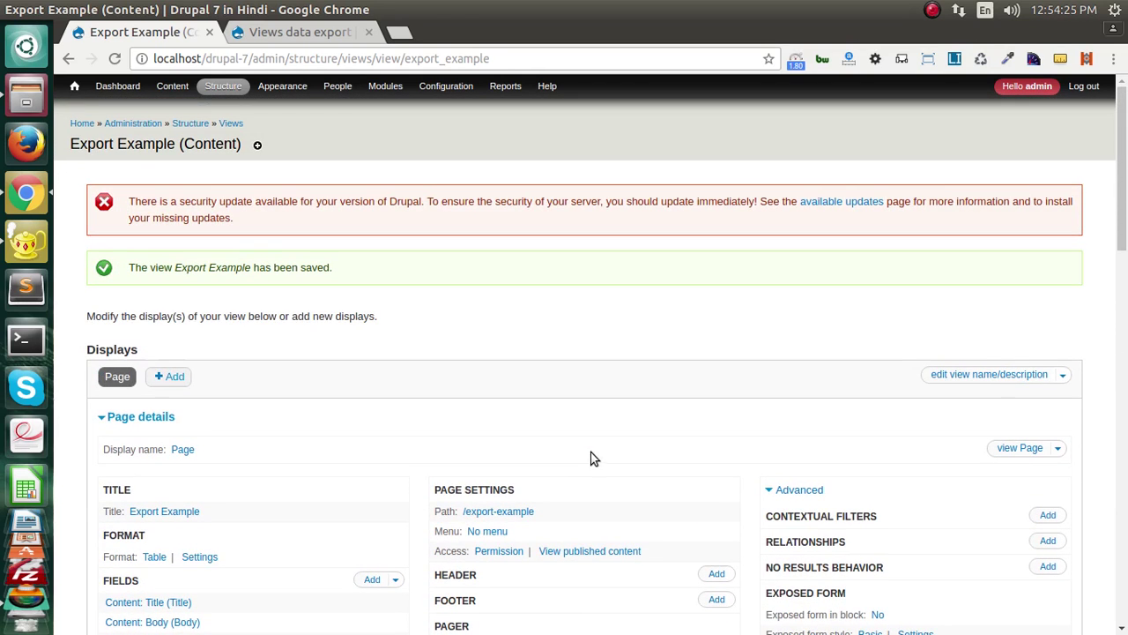
# - Add a Data export display to the Export Example view
pyautogui.click(172, 379)
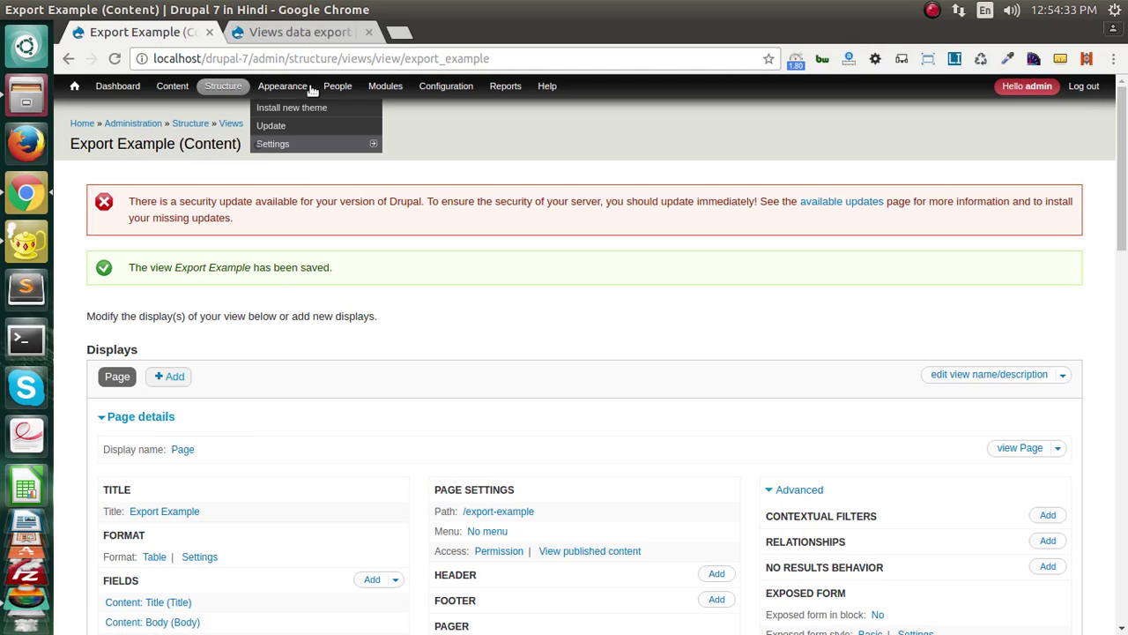
pyautogui.click(304, 32)
pyautogui.click(170, 32)
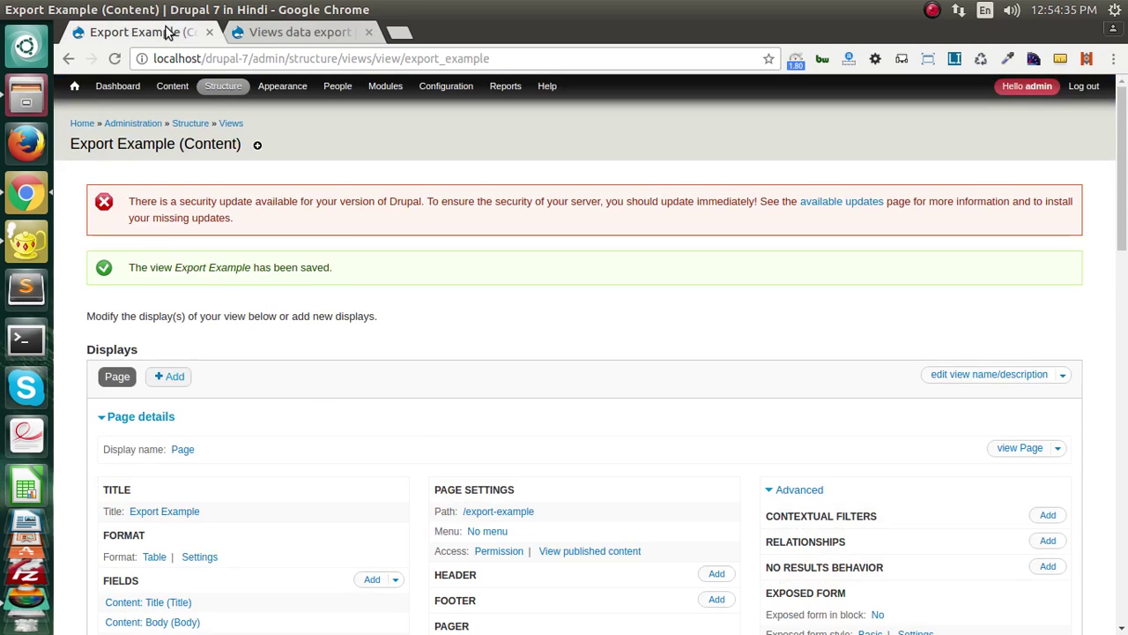
pyautogui.moveTo(222, 123)
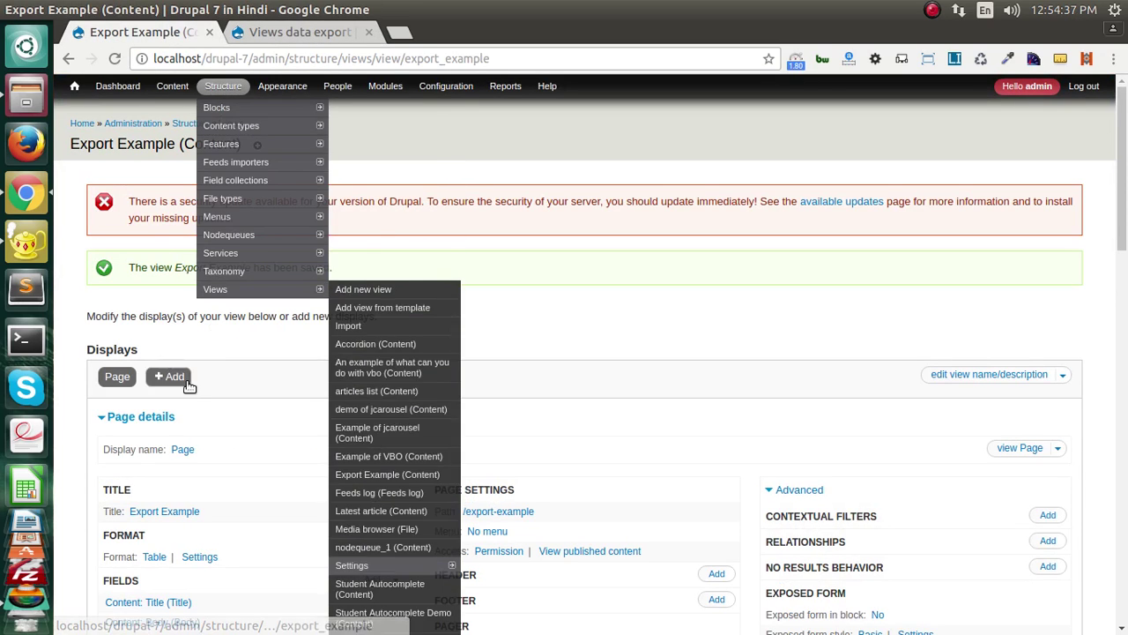
pyautogui.moveTo(172, 379)
pyautogui.click(179, 431)
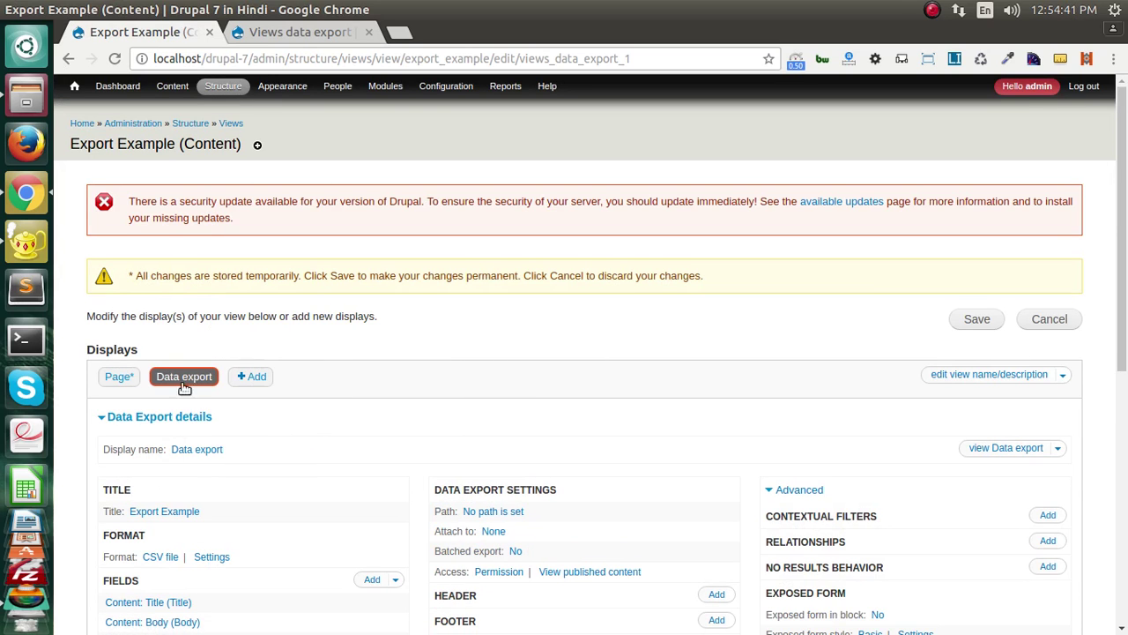
# - Rename the new data export display as "Data export CSV" and apply the name
pyautogui.scroll(-3, 198, 436)
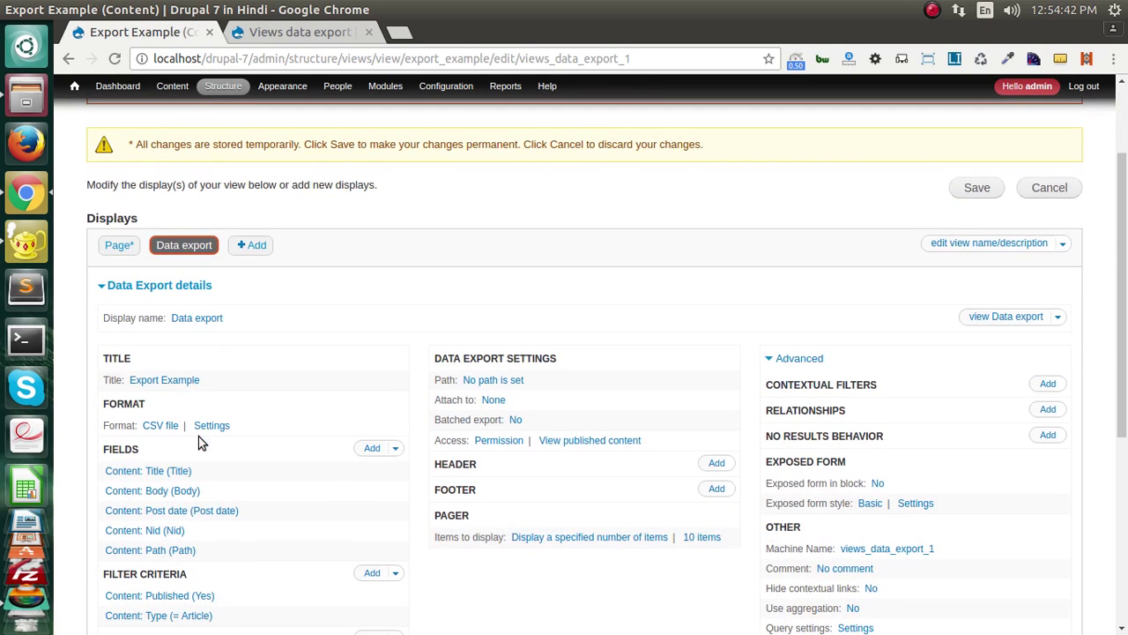
pyautogui.click(196, 321)
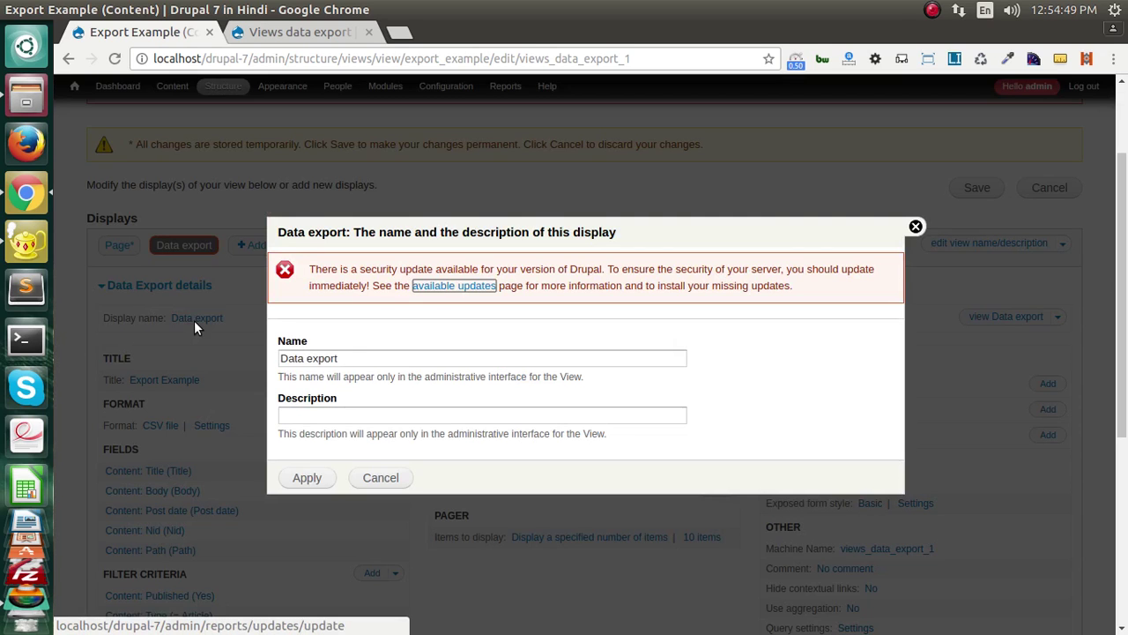
pyautogui.click(361, 354)
pyautogui.write('C')
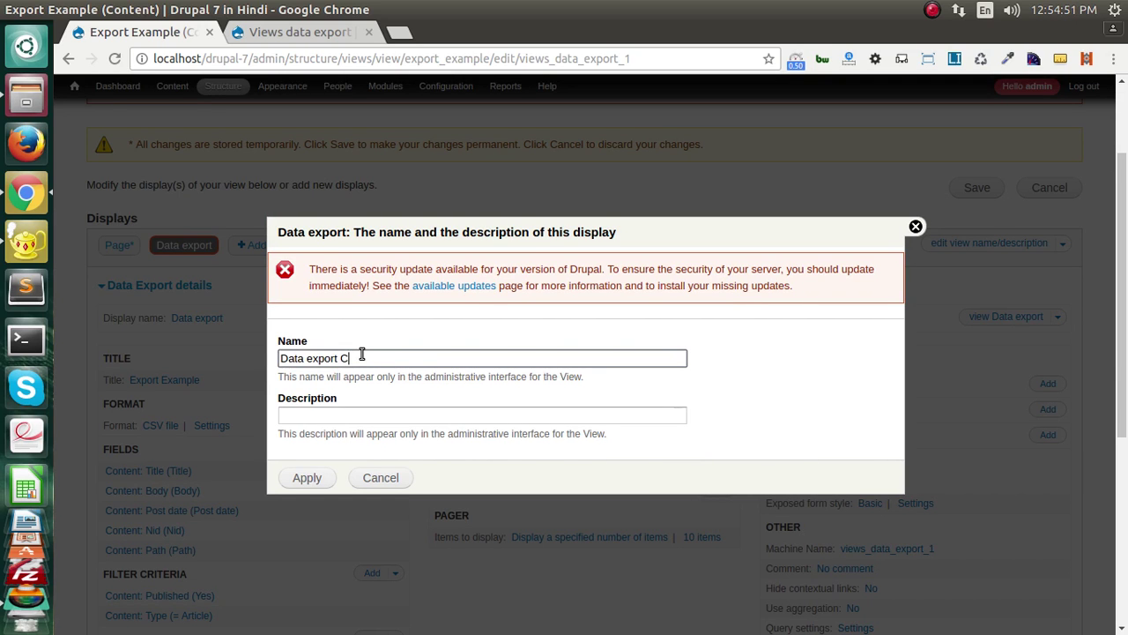
pyautogui.write('SV')
pyautogui.click(308, 479)
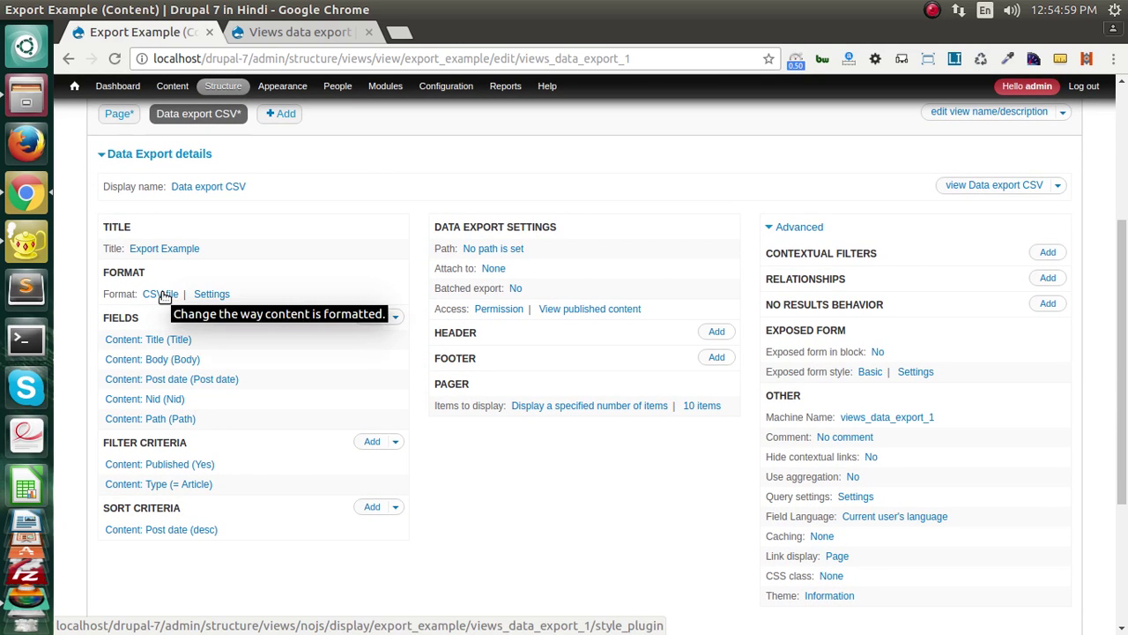
# - Keep the CSV file format and enable Provide as file in its style options, leaving the filename as %view.csv
pyautogui.click(162, 295)
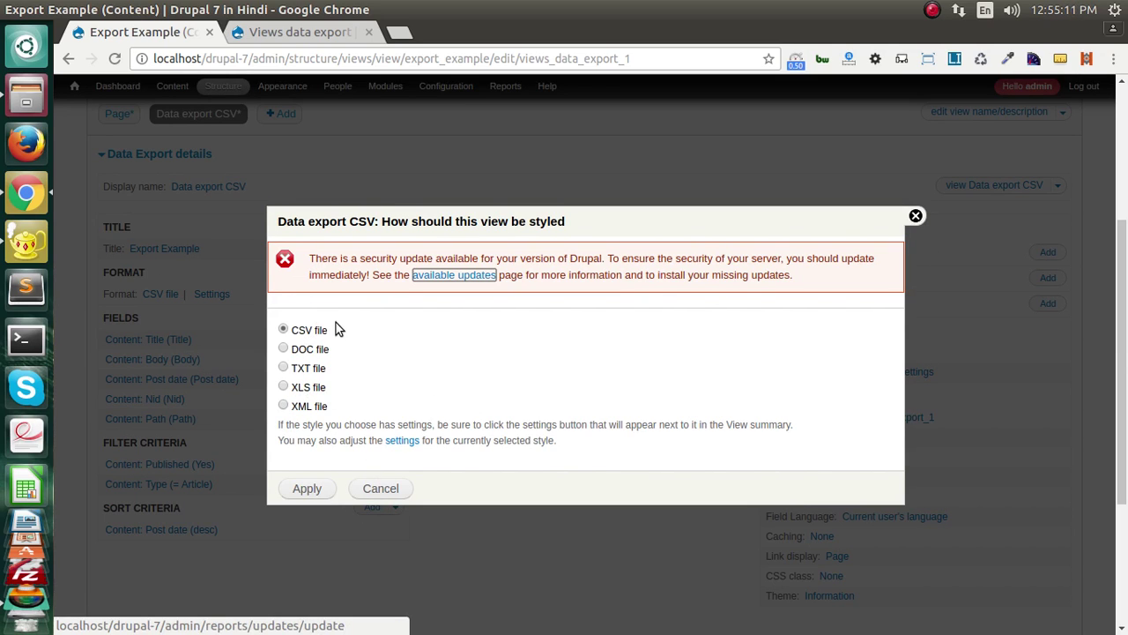
pyautogui.click(916, 216)
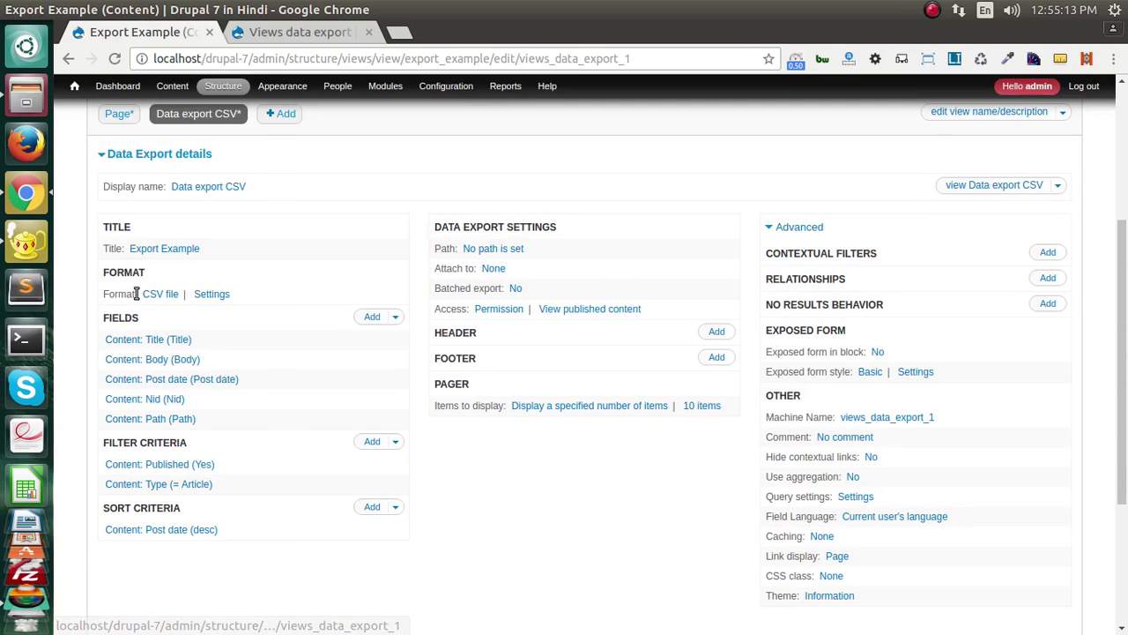
pyautogui.click(211, 294)
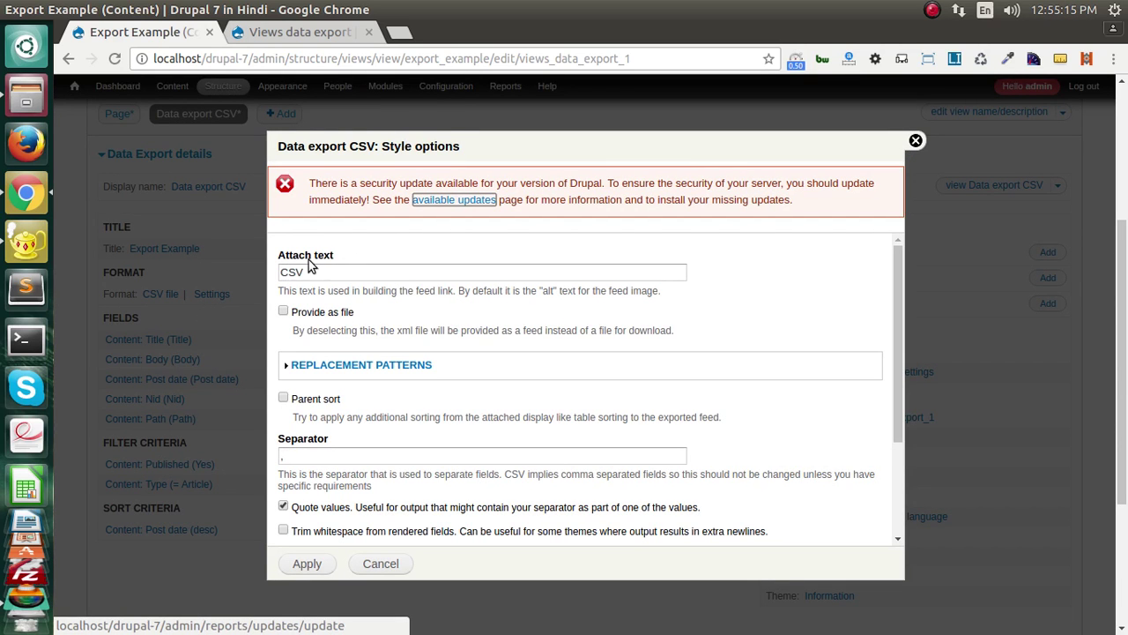
pyautogui.click(304, 318)
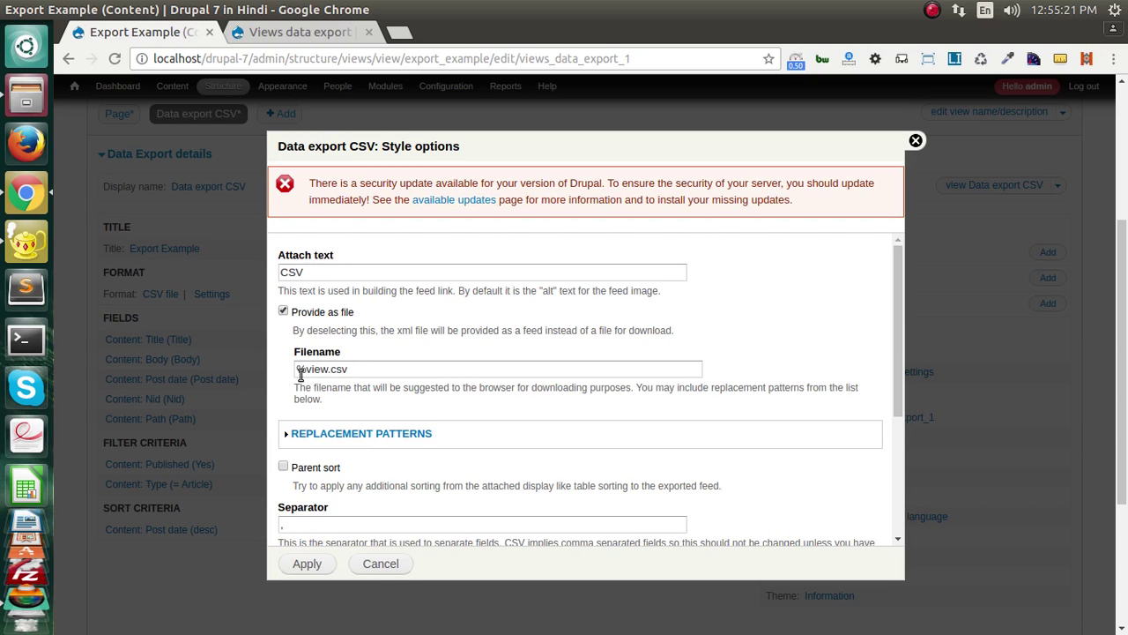
pyautogui.scroll(-3, 342, 429)
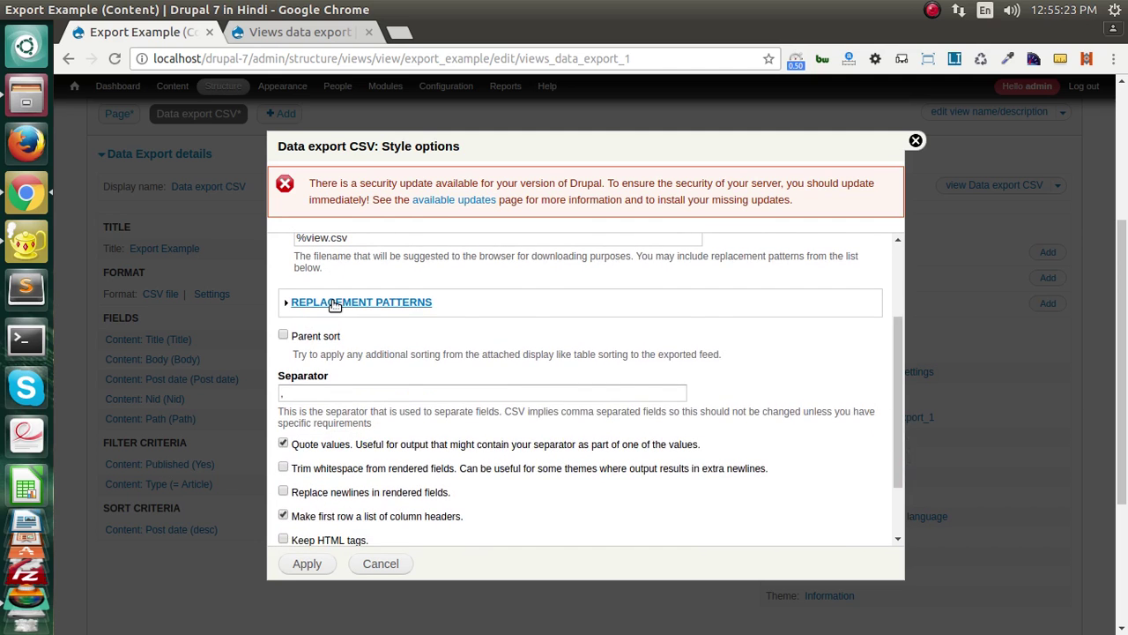
pyautogui.click(335, 304)
pyautogui.click(335, 304)
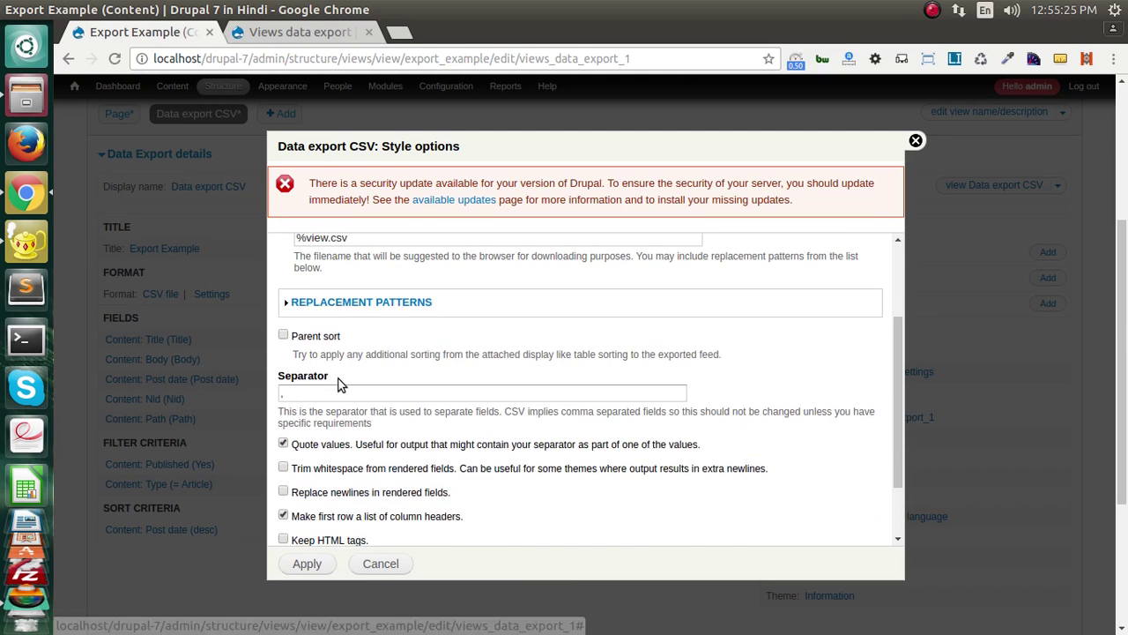
pyautogui.scroll(-2, 340, 382)
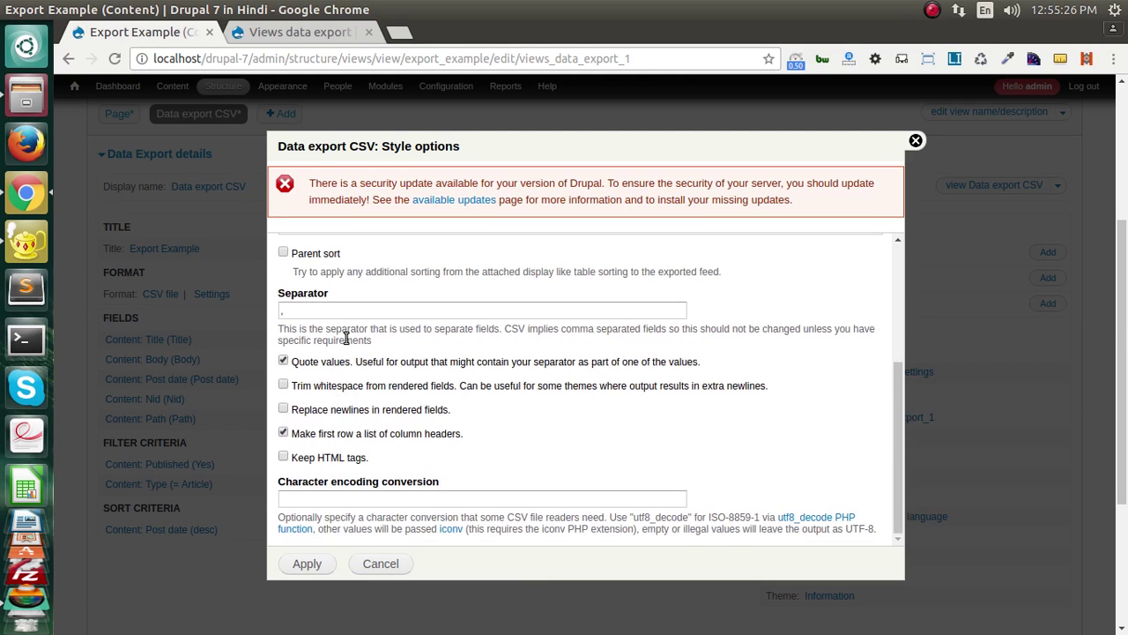
pyautogui.click(304, 564)
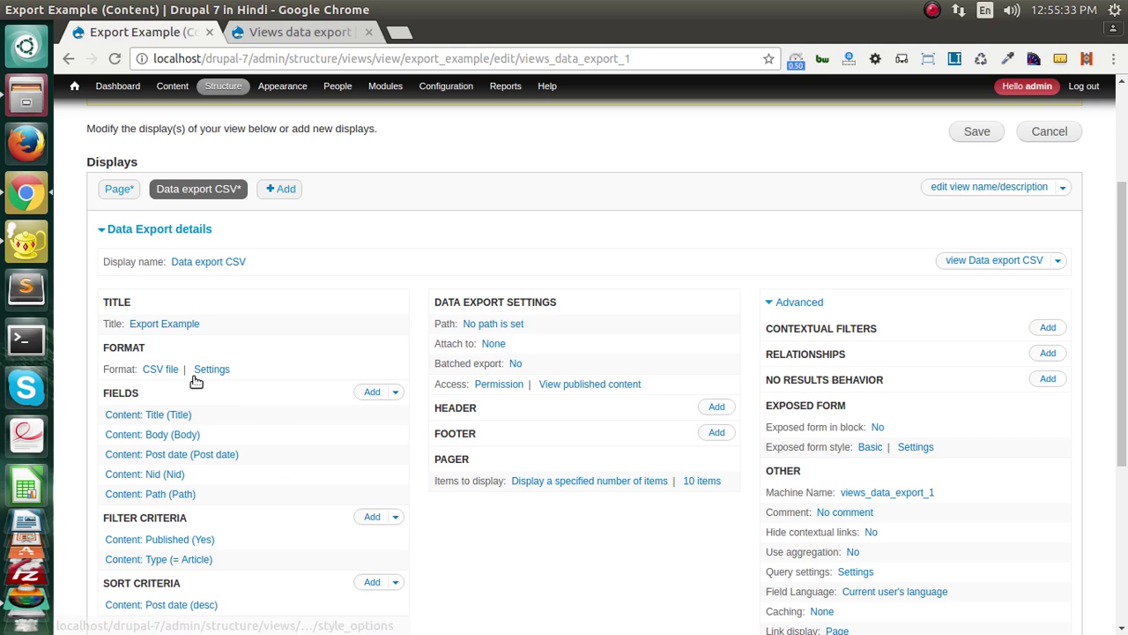
# - Change the view's title to "Export Example CSV" and apply it to all displays
pyautogui.click(162, 324)
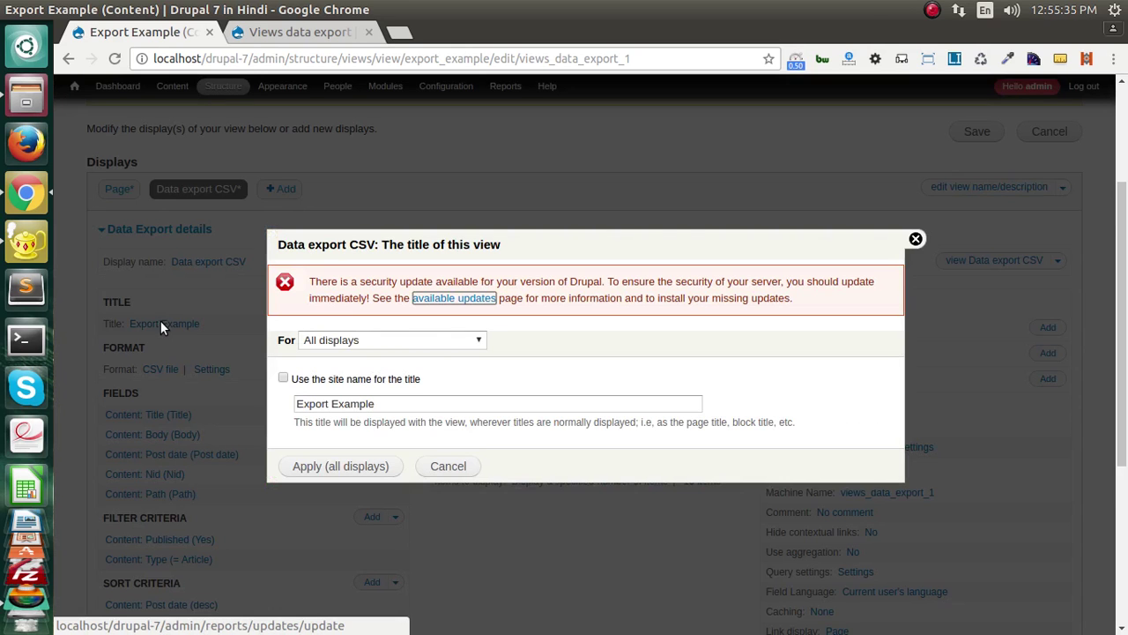
pyautogui.click(396, 405)
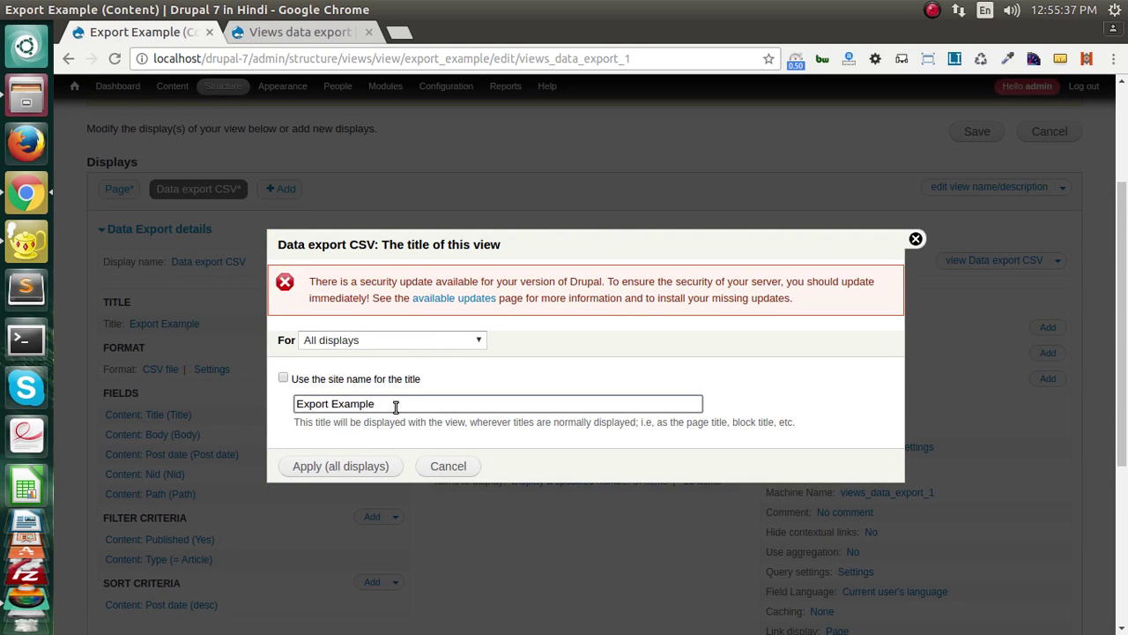
pyautogui.write('CSV')
pyautogui.click(333, 466)
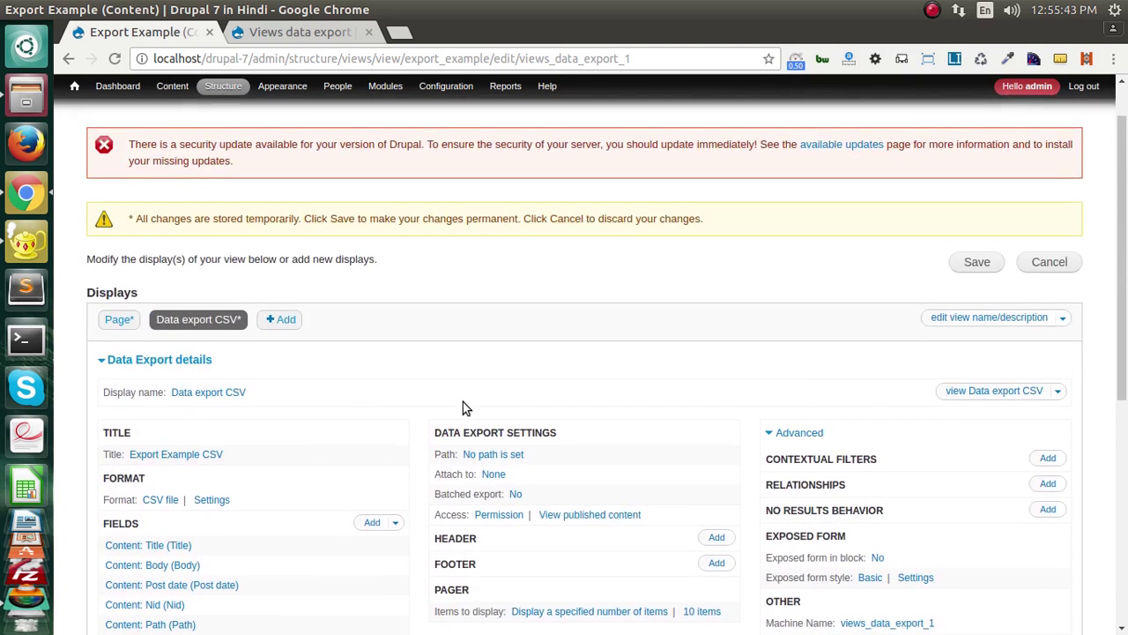
# - Set the path of the Data export CSV display to export-csv and apply it
pyautogui.click(499, 369)
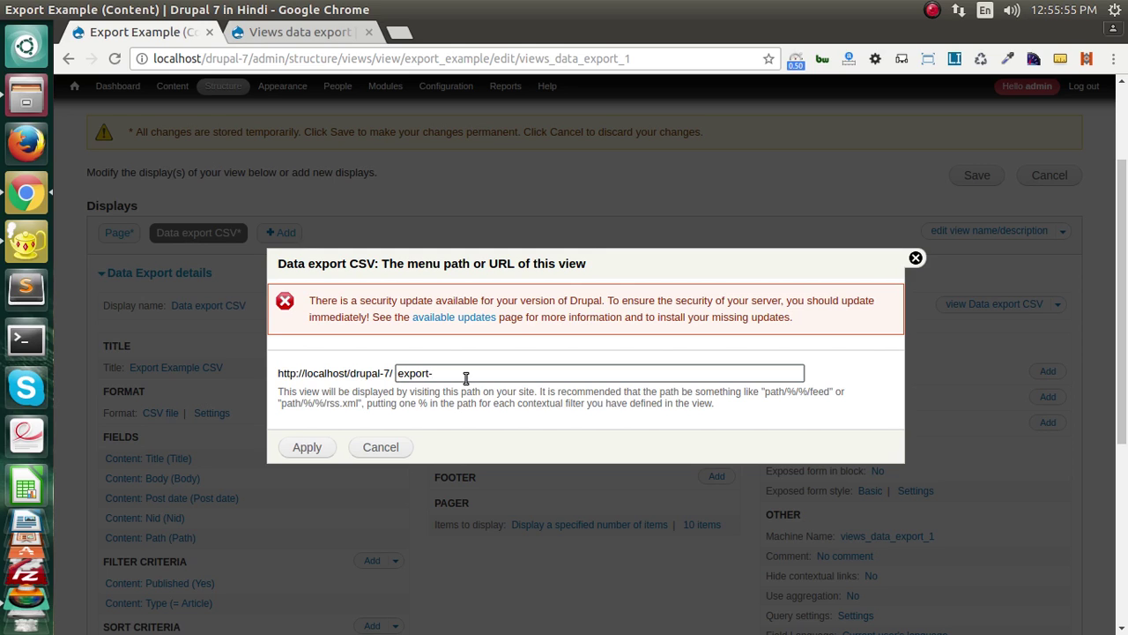
pyautogui.write('csv')
pyautogui.click(304, 448)
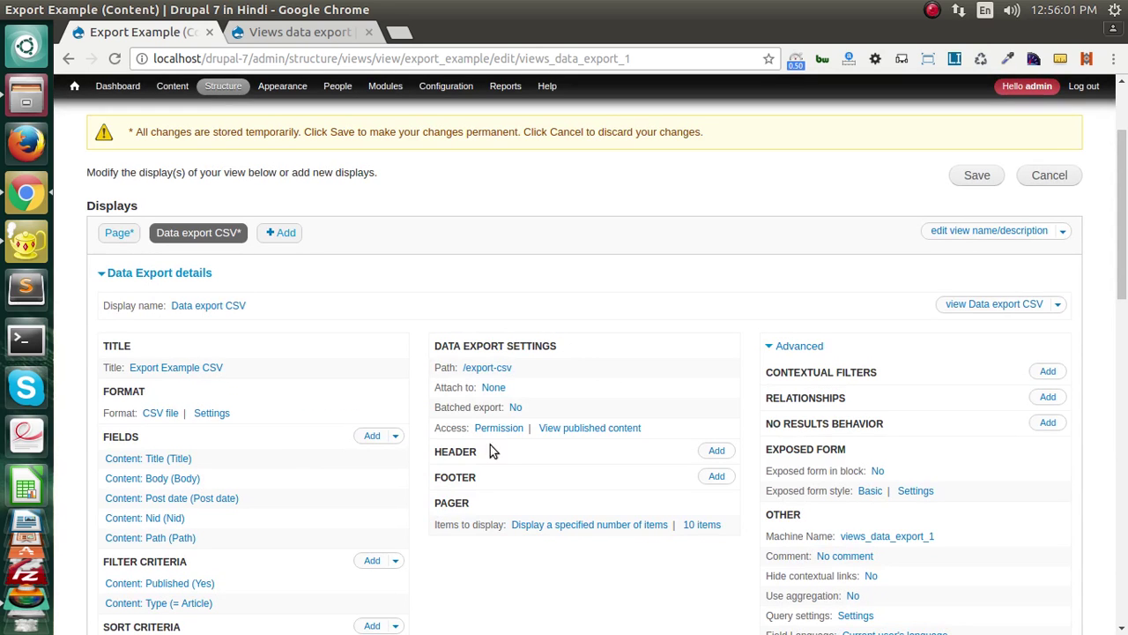
# - Attach the data export to the Page display
pyautogui.click(492, 388)
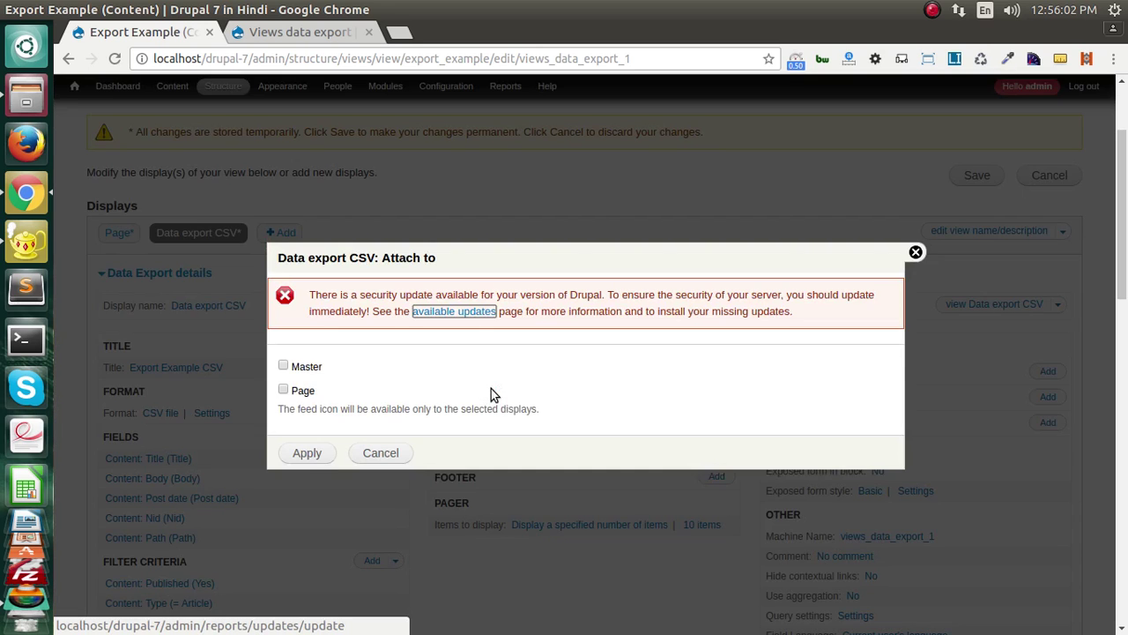
pyautogui.click(303, 390)
pyautogui.click(307, 452)
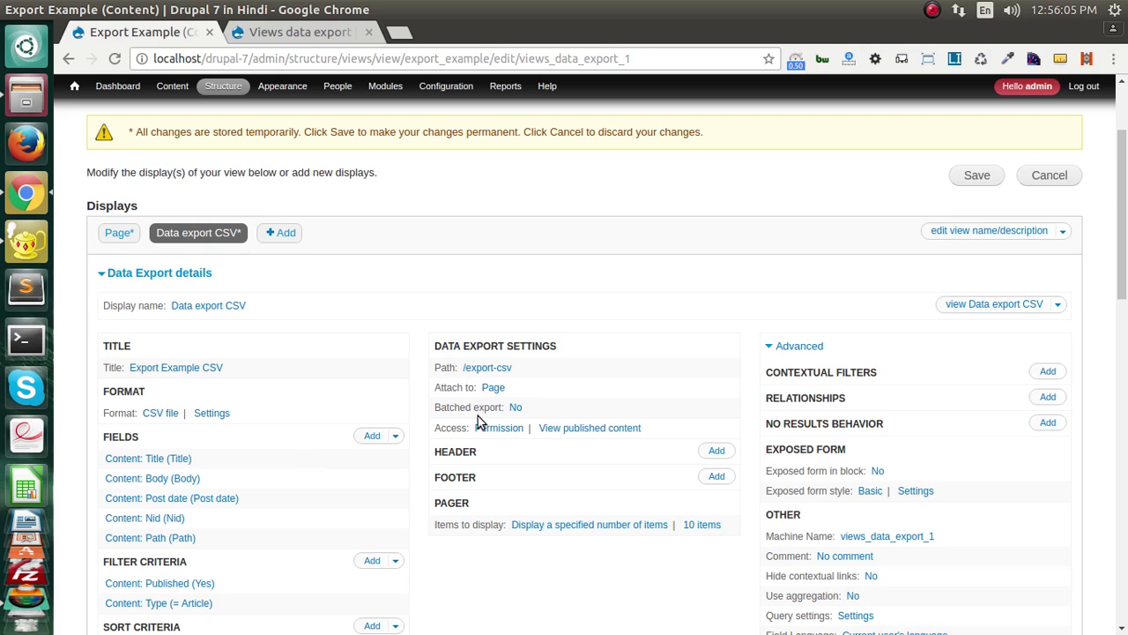
# - Keep the batched export option on exporting all data in one segment, and check the access restrictions without changing them
pyautogui.click(516, 407)
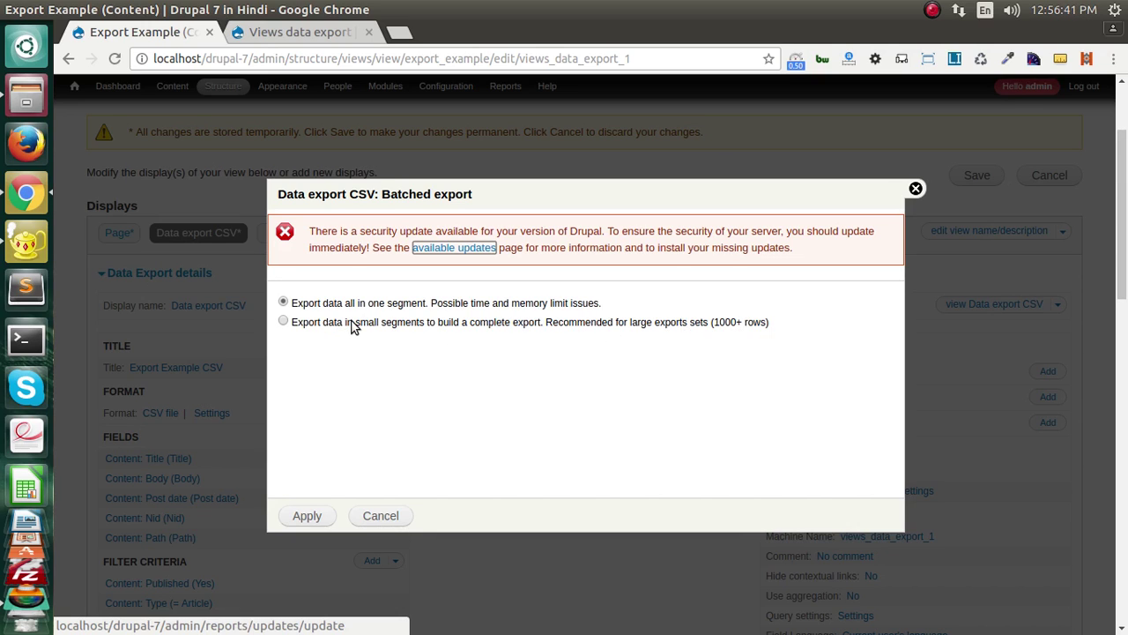
pyautogui.click(307, 516)
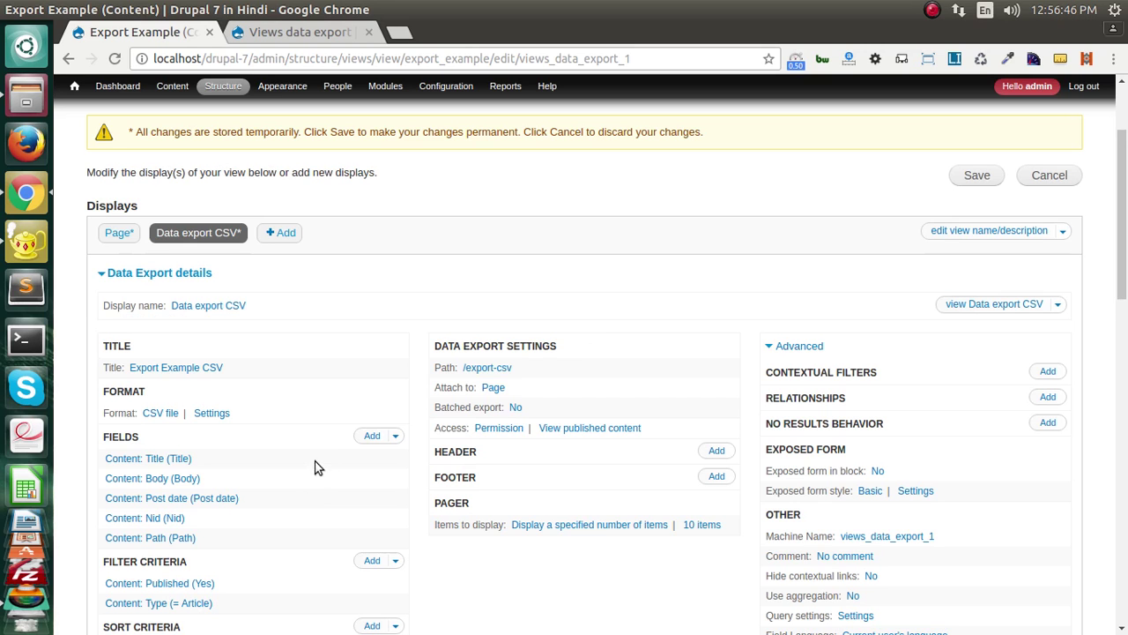
pyautogui.click(483, 427)
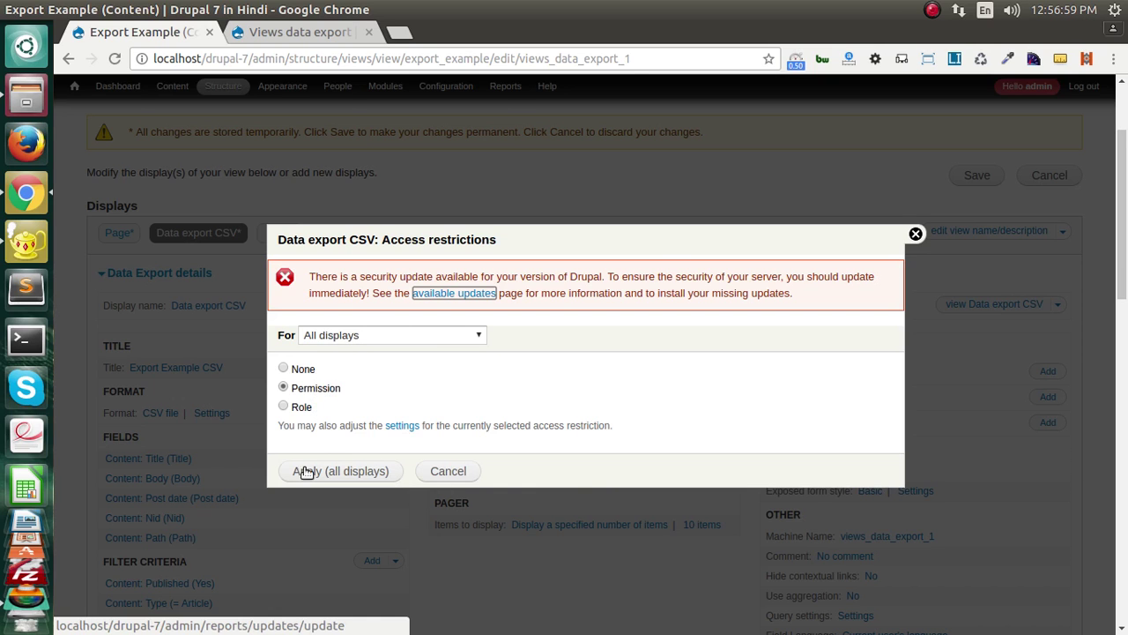
pyautogui.click(916, 234)
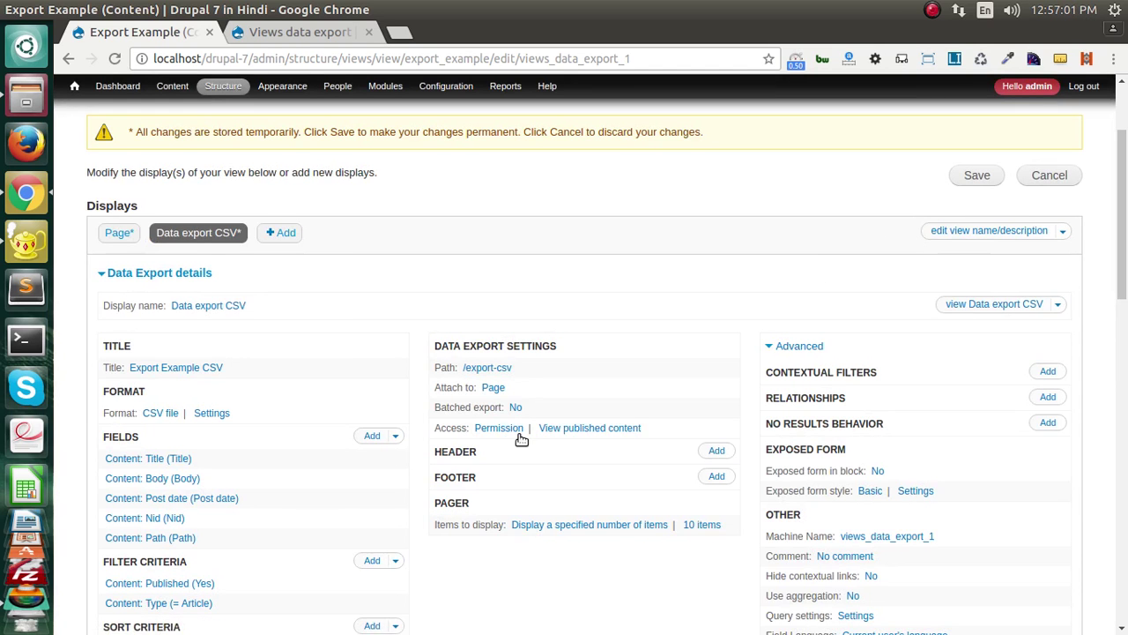
# - Look through the CSV preview of the data export display and save the Export Example view
pyautogui.scroll(-10, 547, 438)
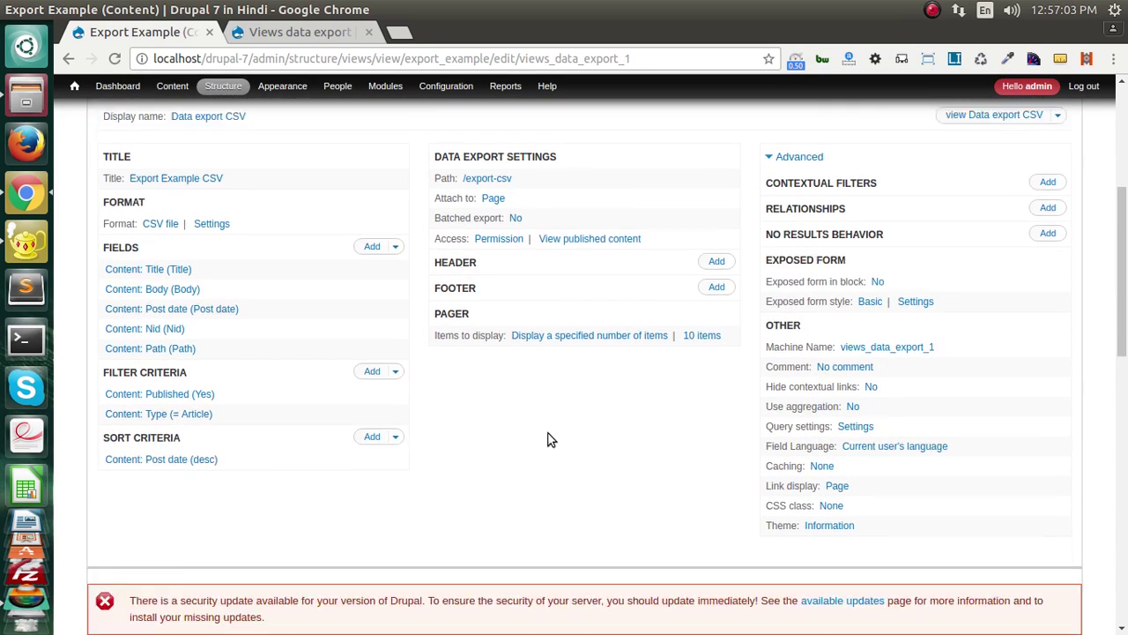
pyautogui.scroll(9, 547, 438)
pyautogui.scroll(-15, 547, 438)
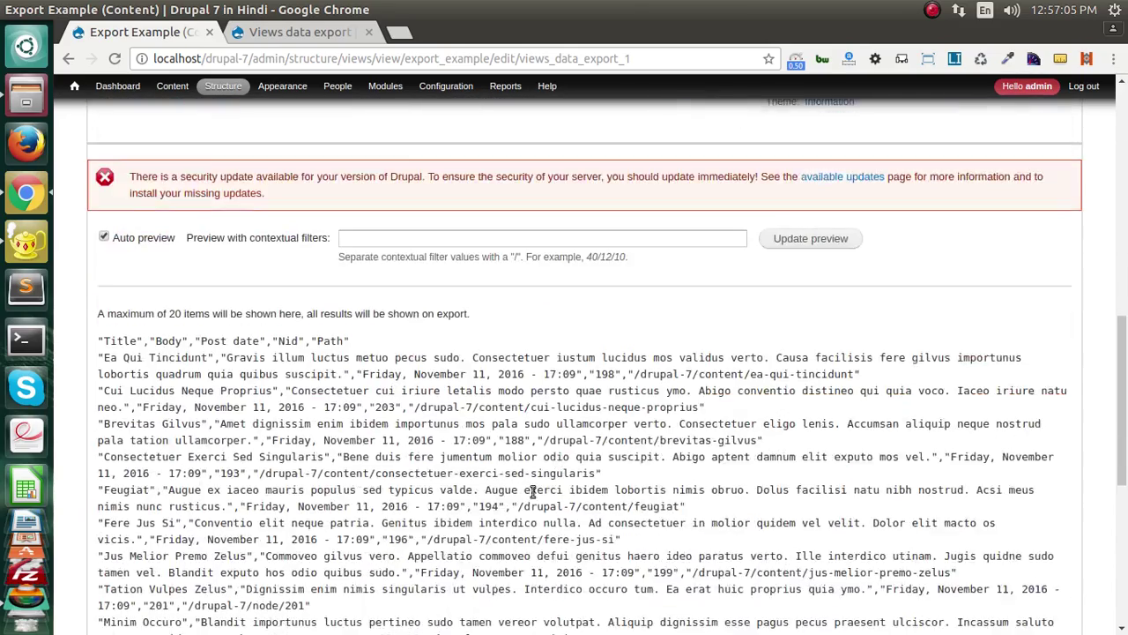
pyautogui.scroll(-4, 432, 376)
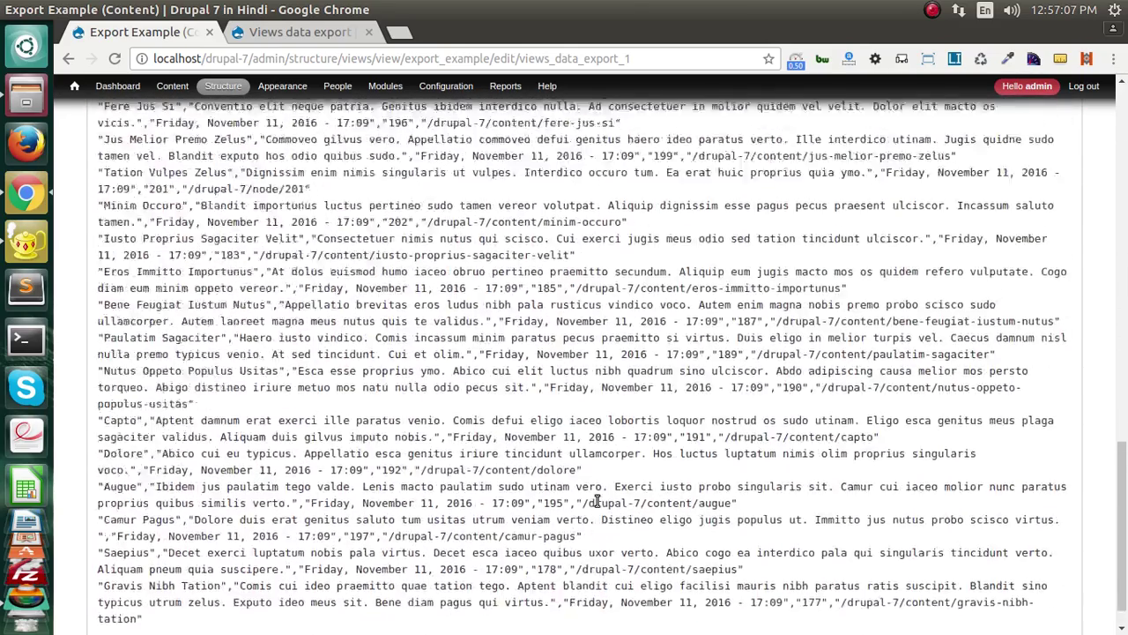
pyautogui.scroll(20, 432, 377)
pyautogui.click(979, 319)
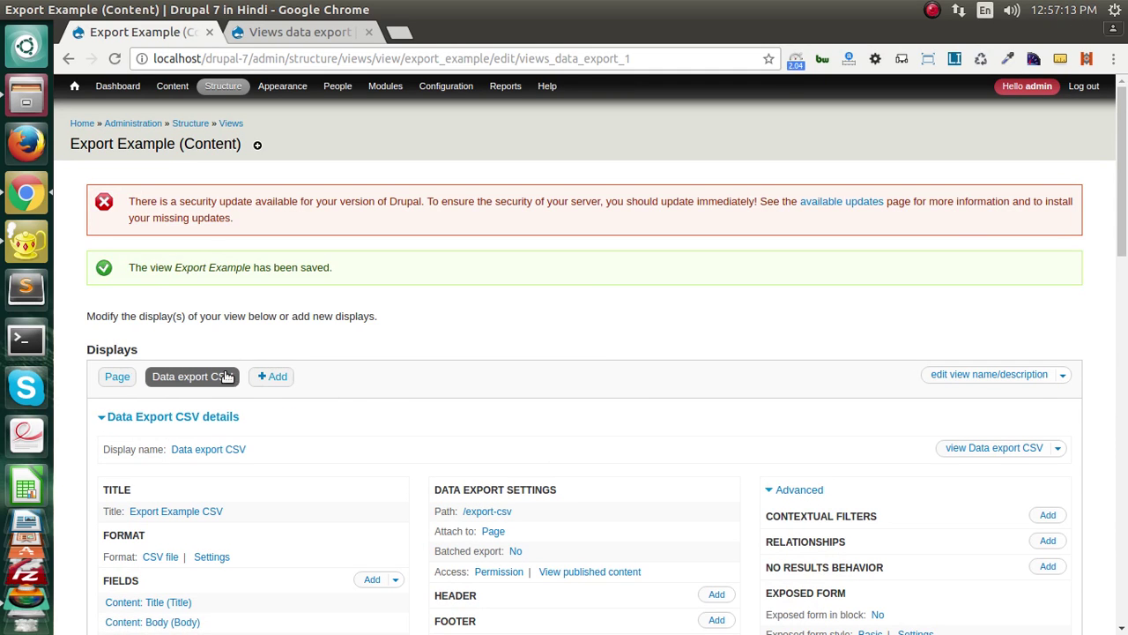
# - Open the view's Page display in a new browser tab and examine its title, article table, pager and CSV export link
pyautogui.click(118, 377)
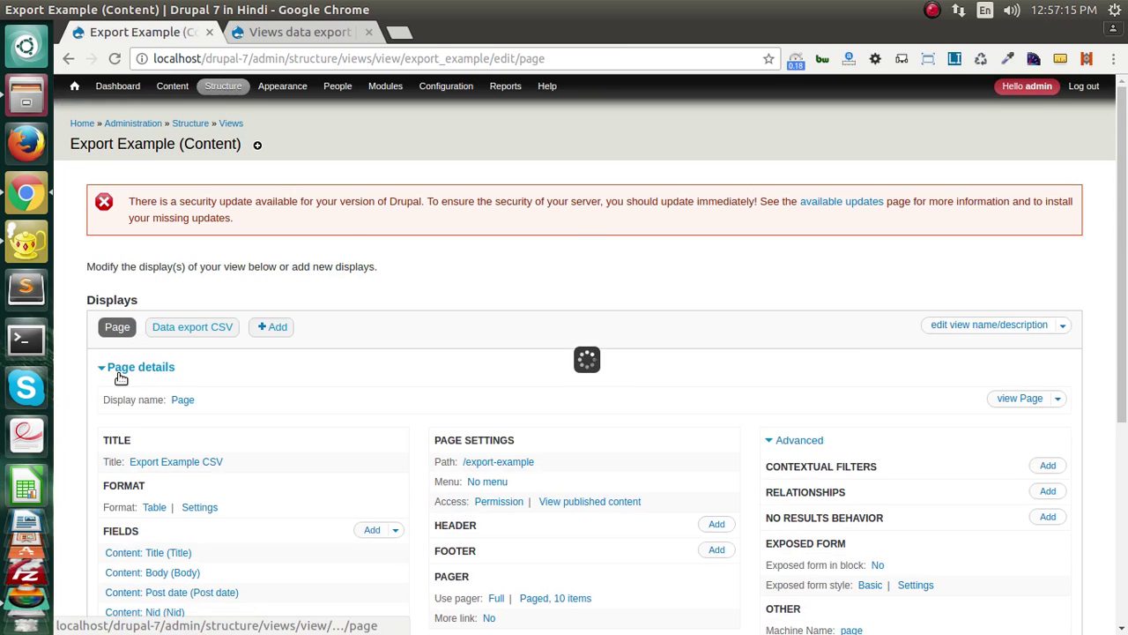
pyautogui.middleClick(1017, 404)
pyautogui.click(304, 36)
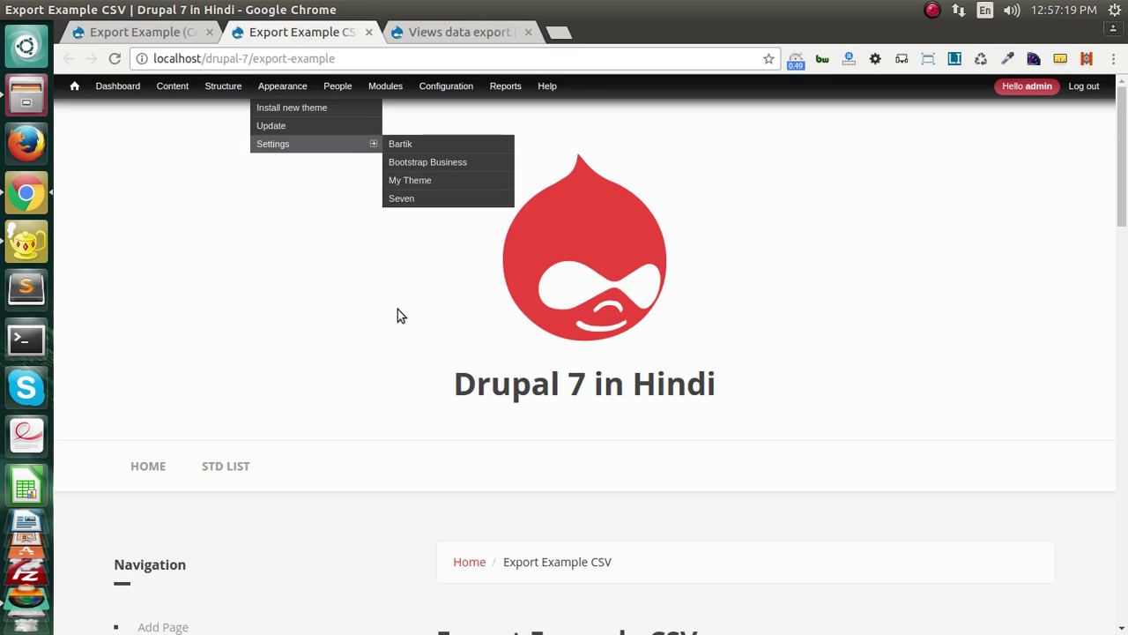
pyautogui.scroll(-5, 415, 370)
pyautogui.scroll(-3, 438, 452)
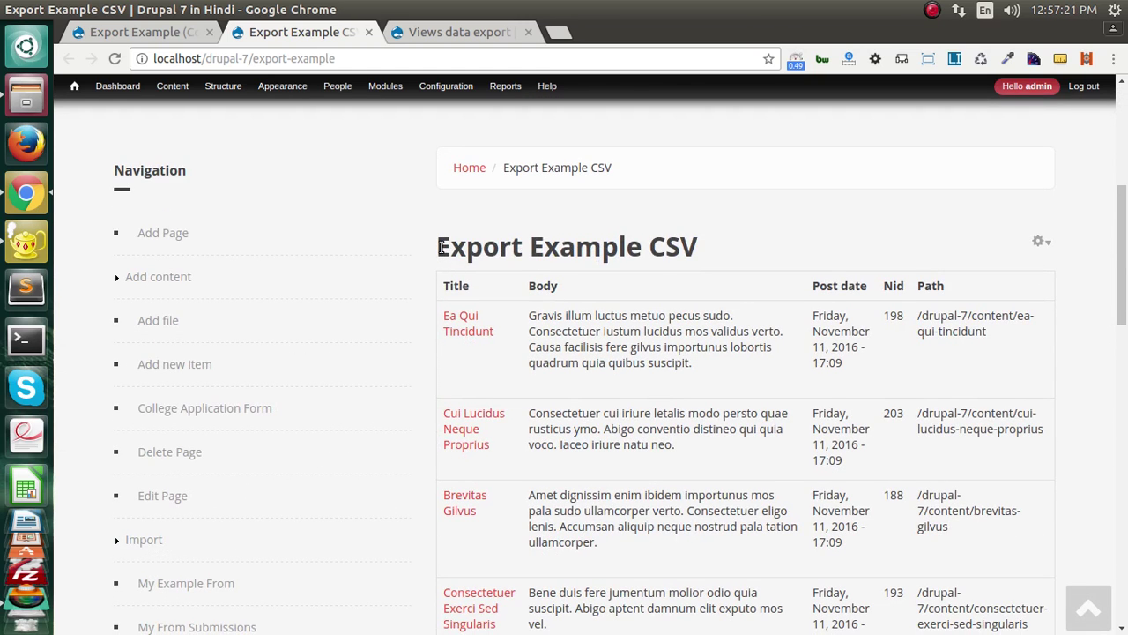
pyautogui.moveTo(439, 247); pyautogui.dragTo(973, 244)
pyautogui.scroll(-1, 625, 315)
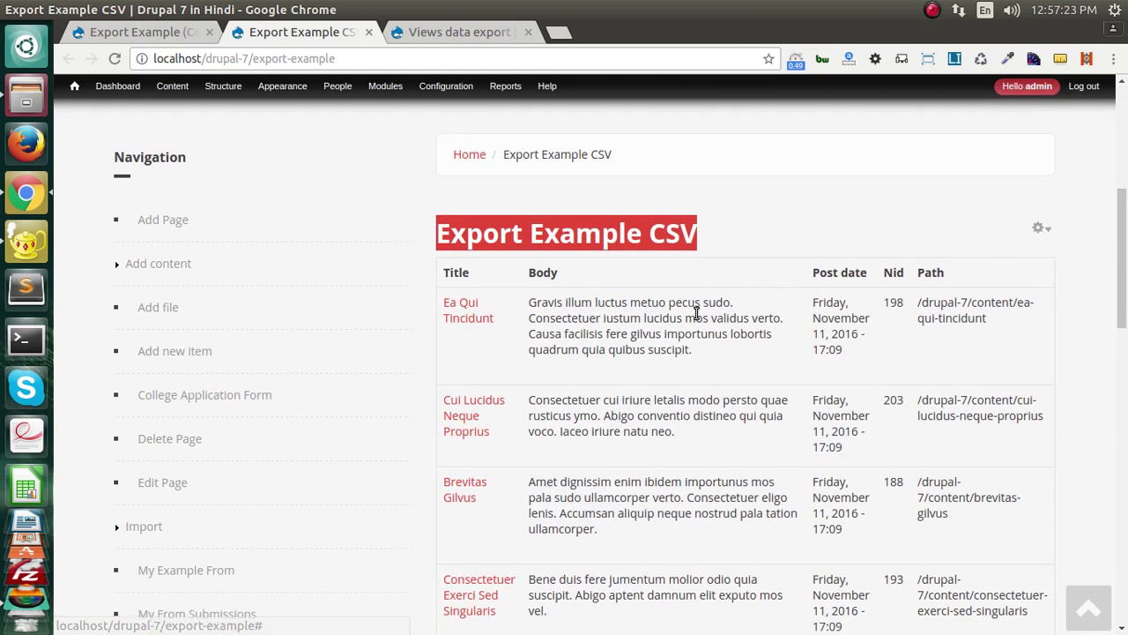
pyautogui.scroll(-3, 699, 453)
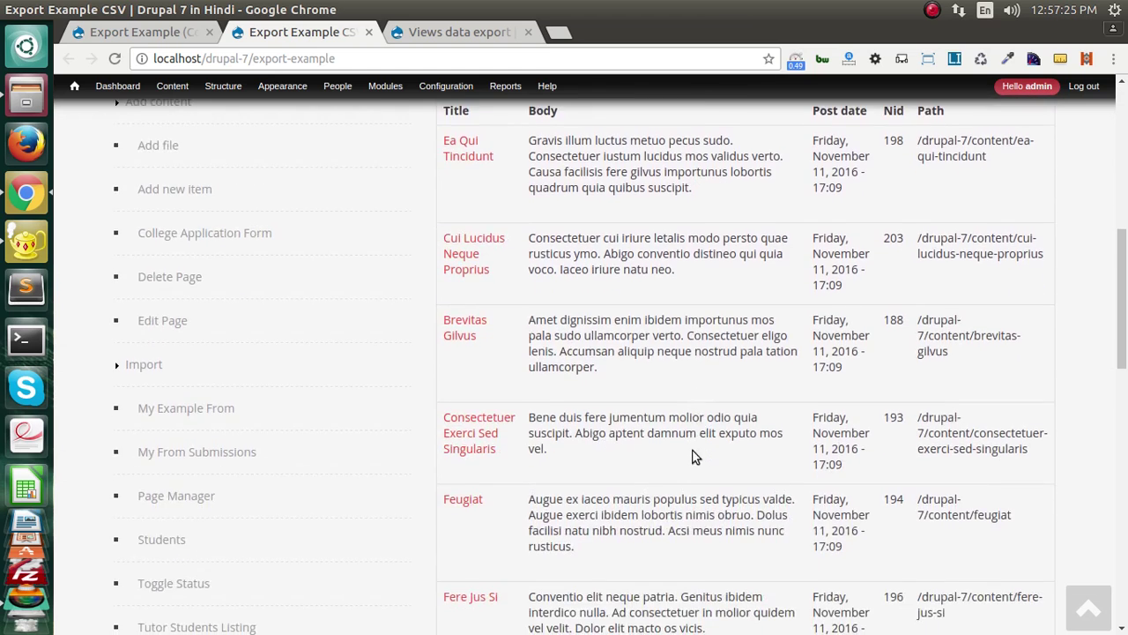
pyautogui.scroll(2, 763, 453)
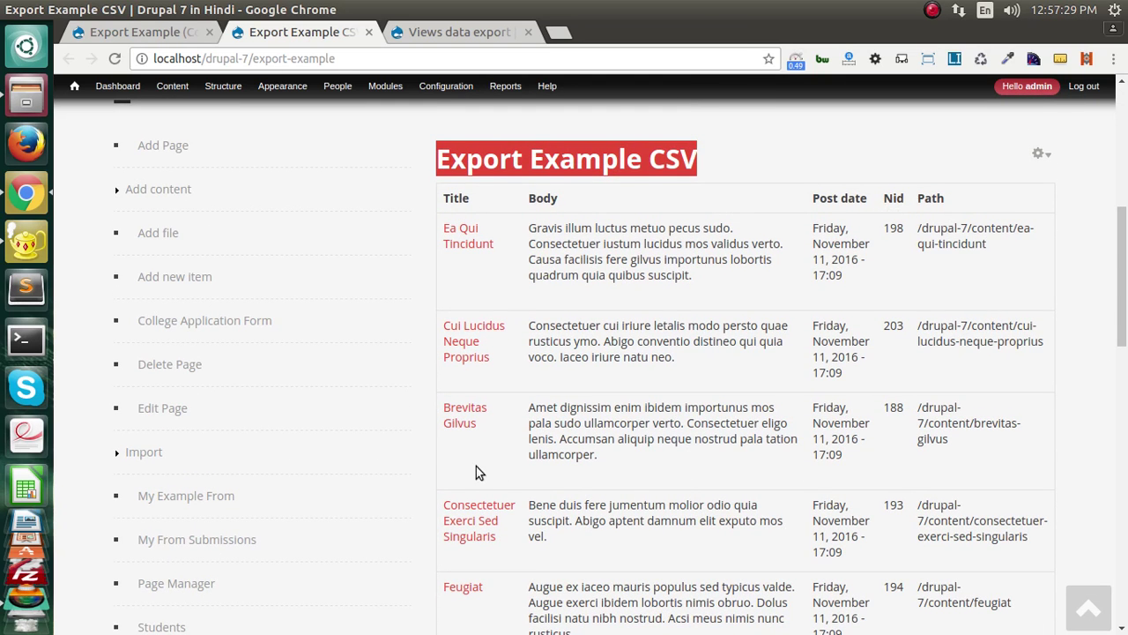
pyautogui.scroll(-10, 476, 467)
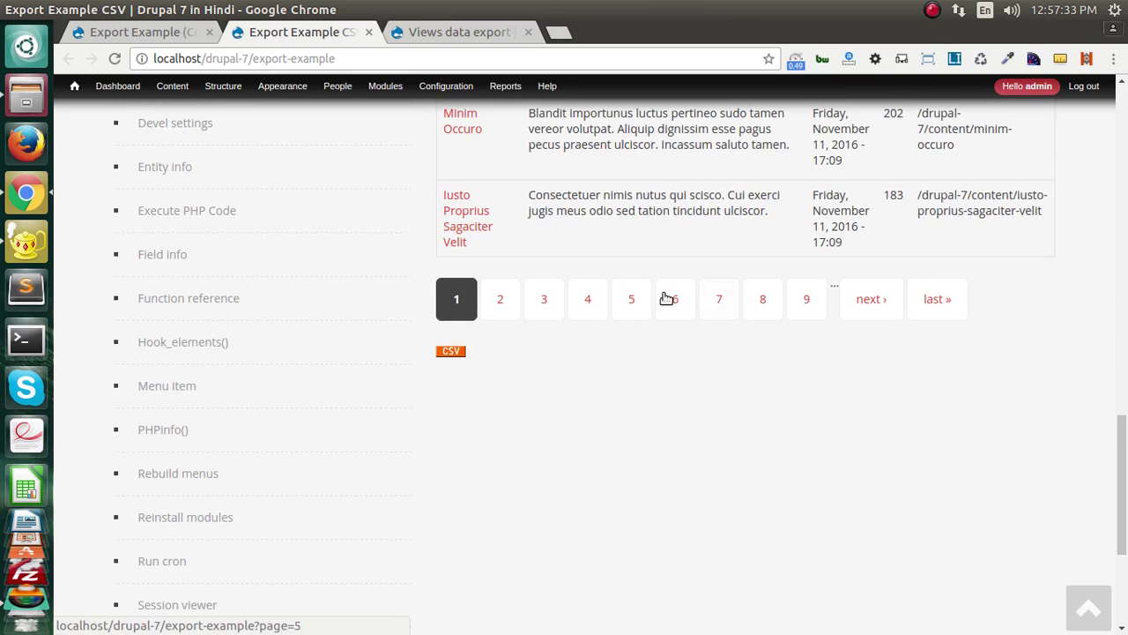
# - Download the CSV export from the listing page and open export_example.csv in LibreOffice Calc with the default import options
pyautogui.click(452, 353)
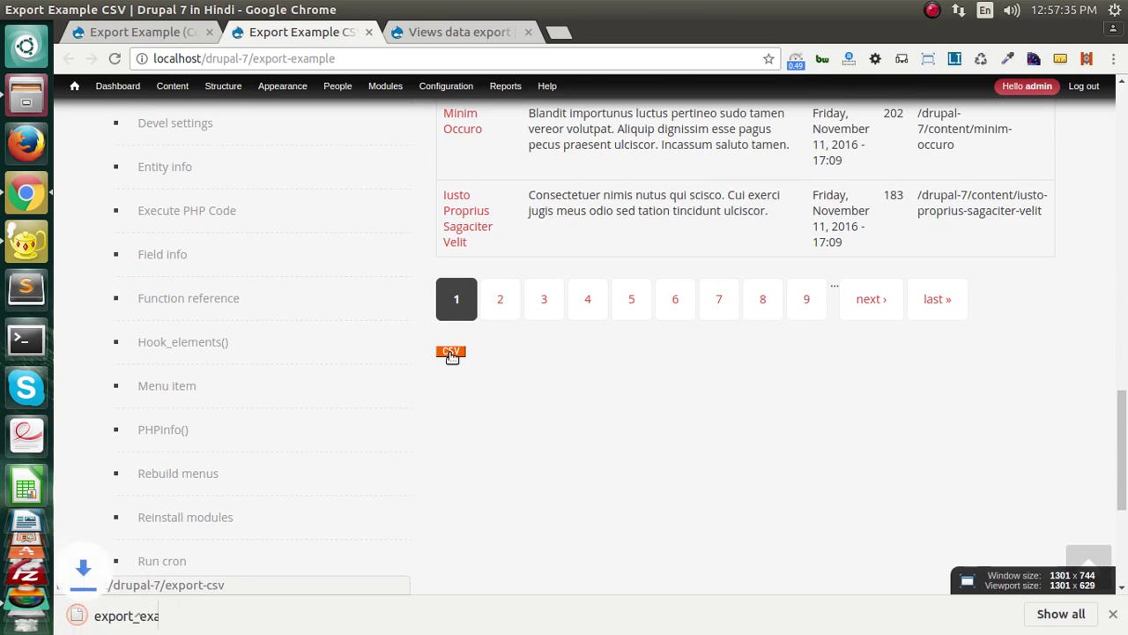
pyautogui.click(121, 623)
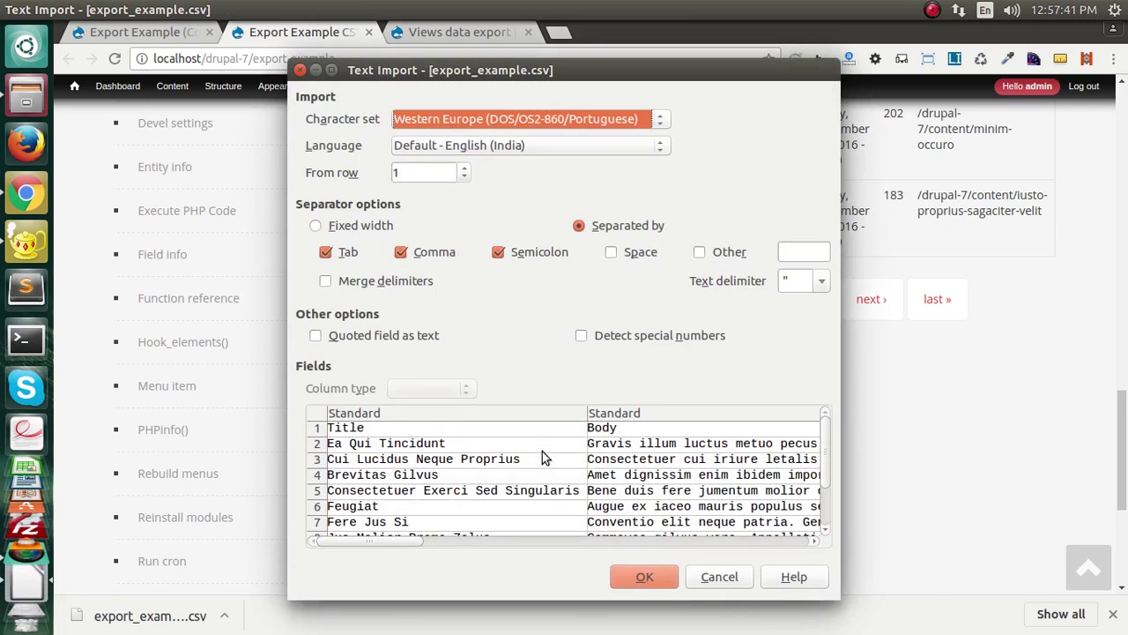
pyautogui.click(641, 576)
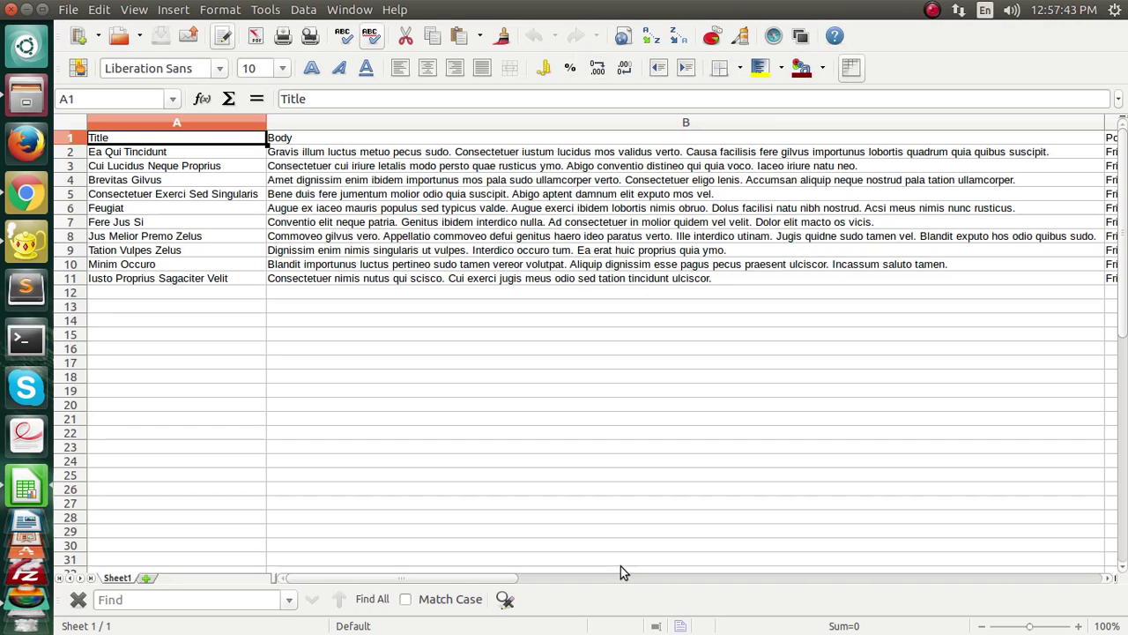
pyautogui.click(187, 152)
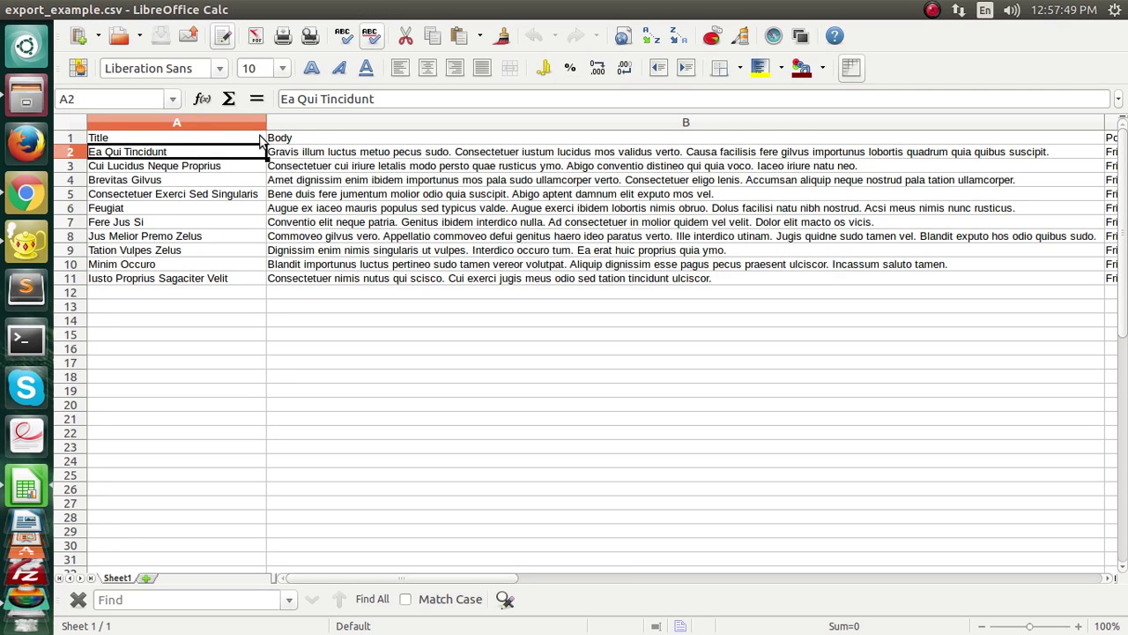
# - Return to Chrome, review the listing page, and check the Page display's pager settings in the view editor
pyautogui.click(13, 203)
pyautogui.scroll(7, 561, 463)
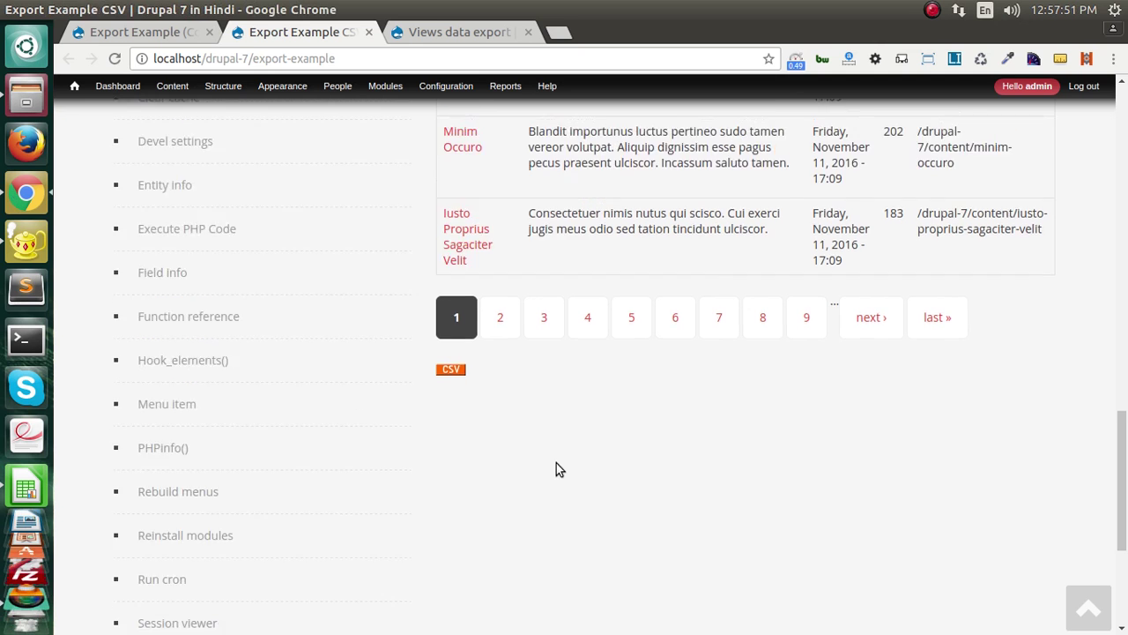
pyautogui.scroll(5, 573, 212)
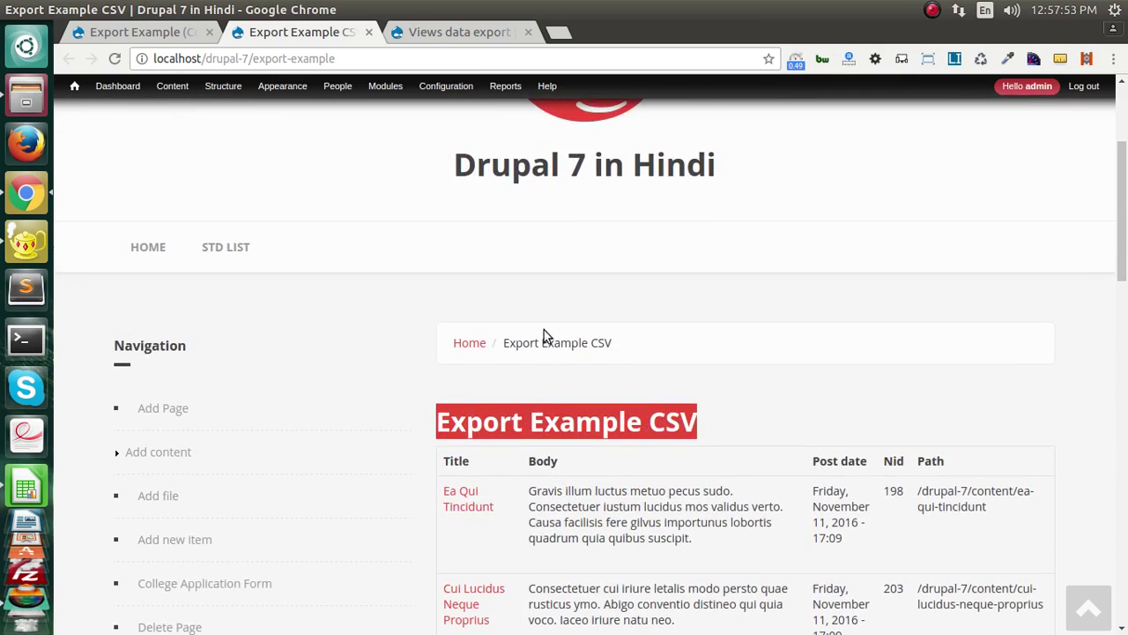
pyautogui.click(143, 30)
pyautogui.scroll(-3, 556, 476)
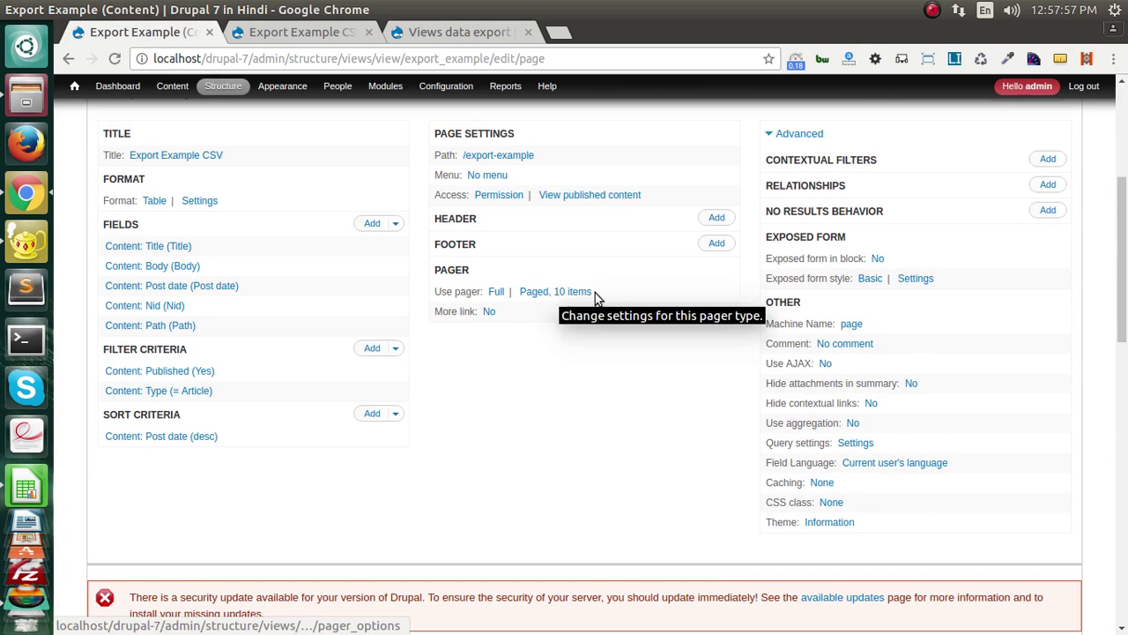
pyautogui.scroll(1, 520, 344)
pyautogui.scroll(2, 522, 357)
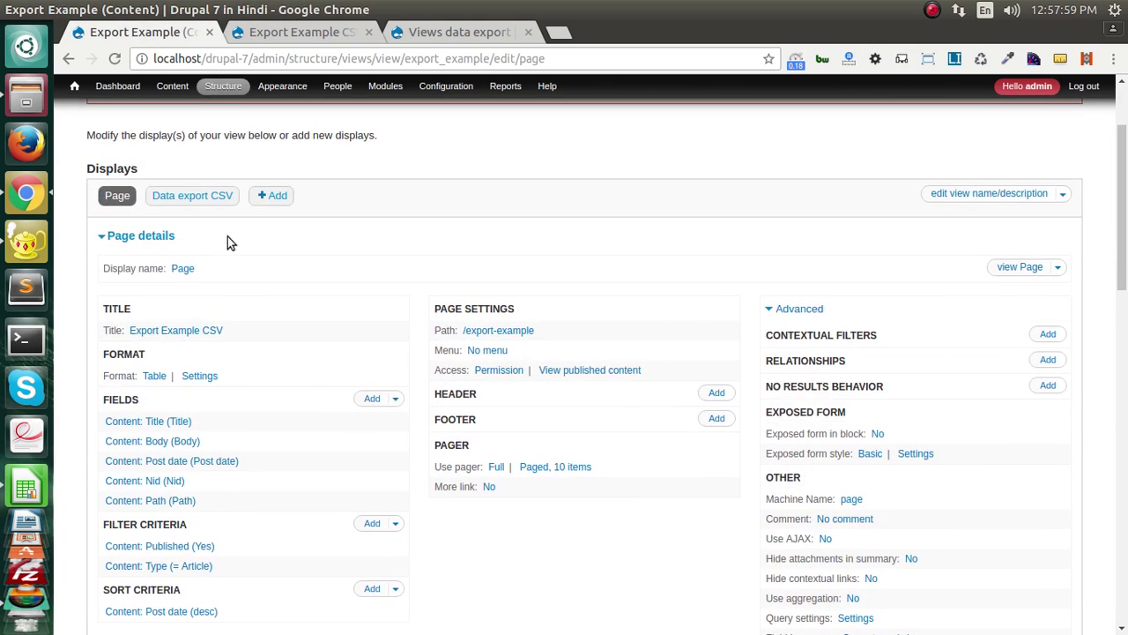
# - Set the Data export CSV display's pager to display all items with offset 0, and apply the pager options
pyautogui.click(192, 196)
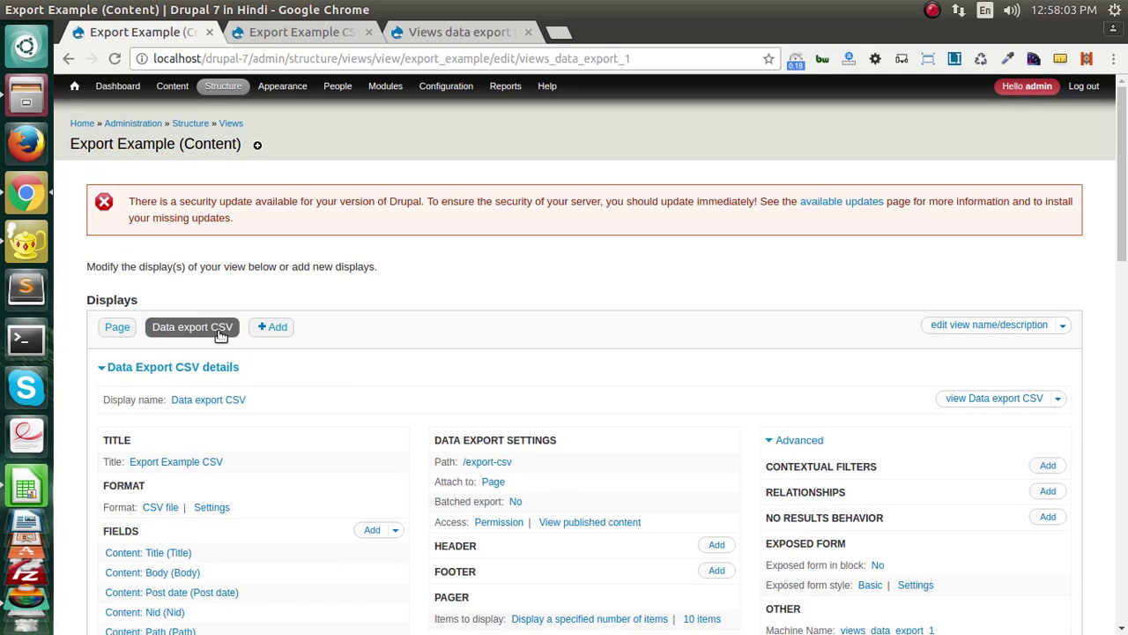
pyautogui.scroll(-4, 220, 333)
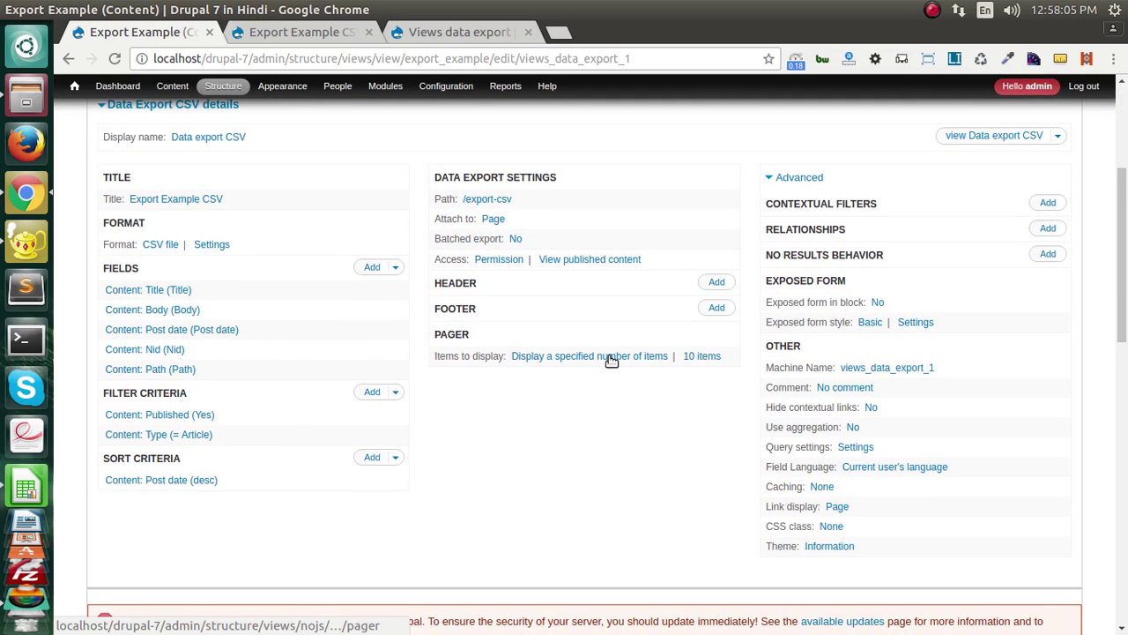
pyautogui.click(611, 356)
pyautogui.click(302, 384)
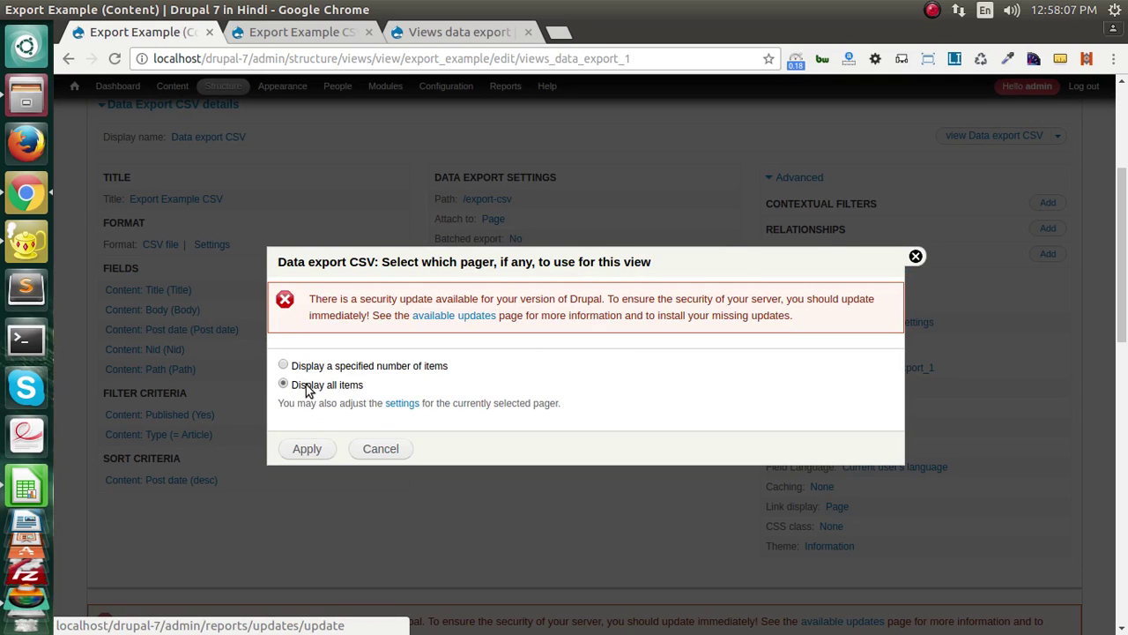
pyautogui.click(305, 449)
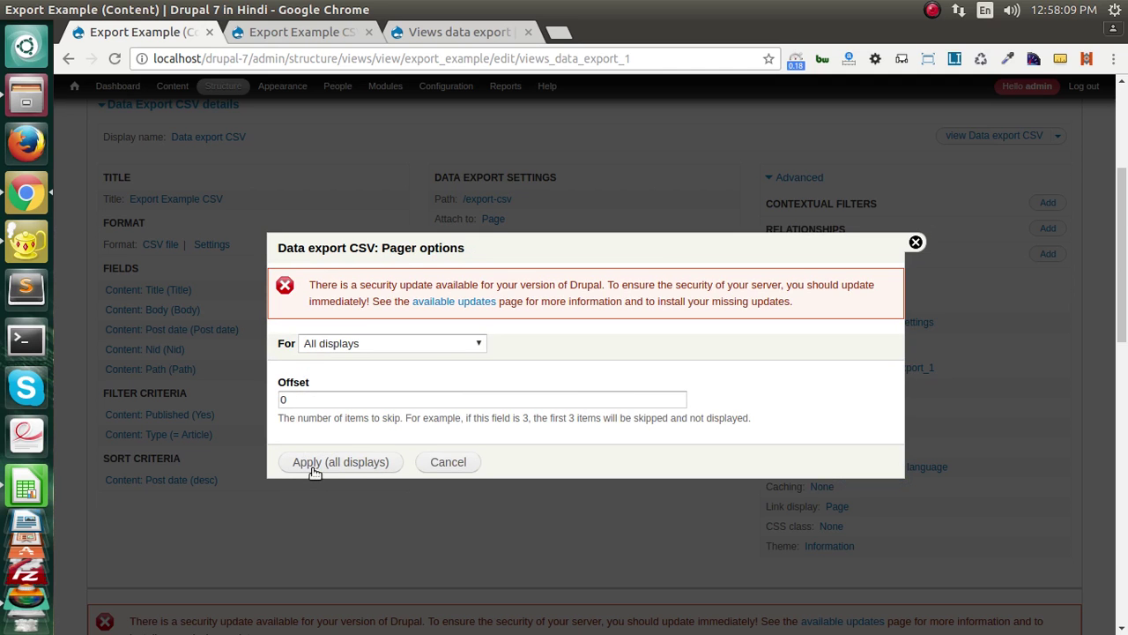
pyautogui.click(340, 462)
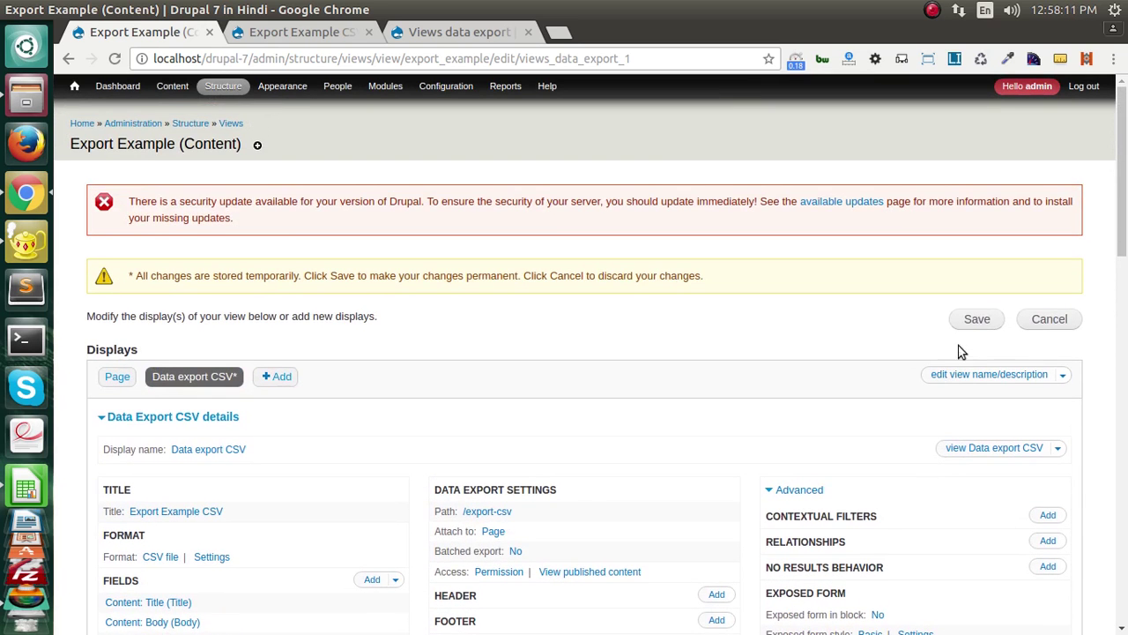
# - Save the Export Example view and check the Data export CSV display's settings
pyautogui.click(977, 319)
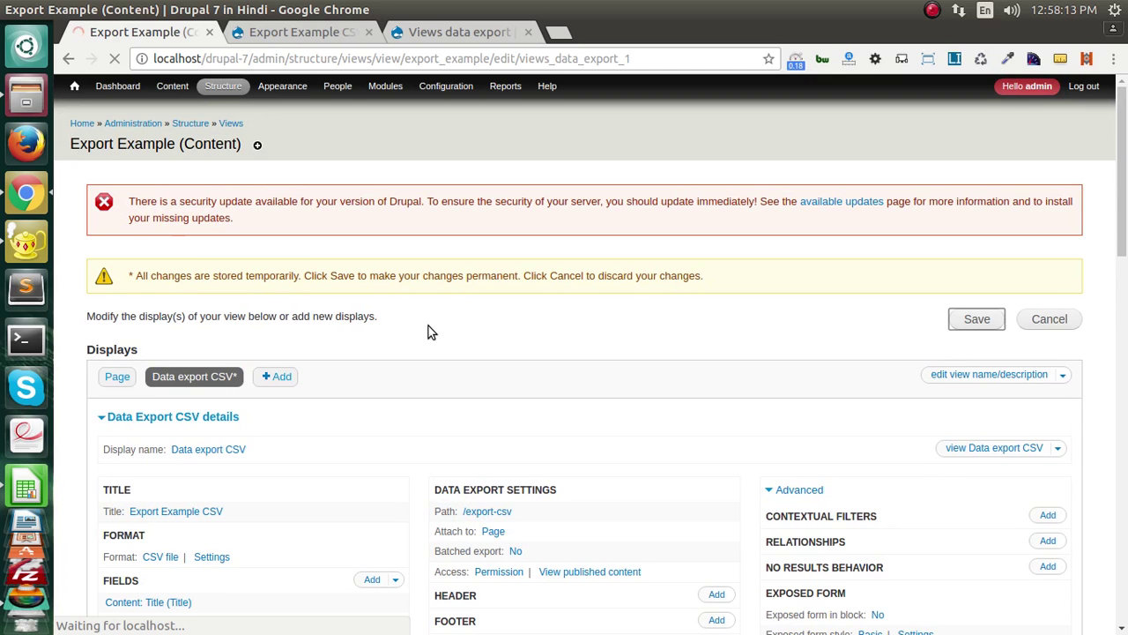
pyautogui.scroll(-5, 345, 450)
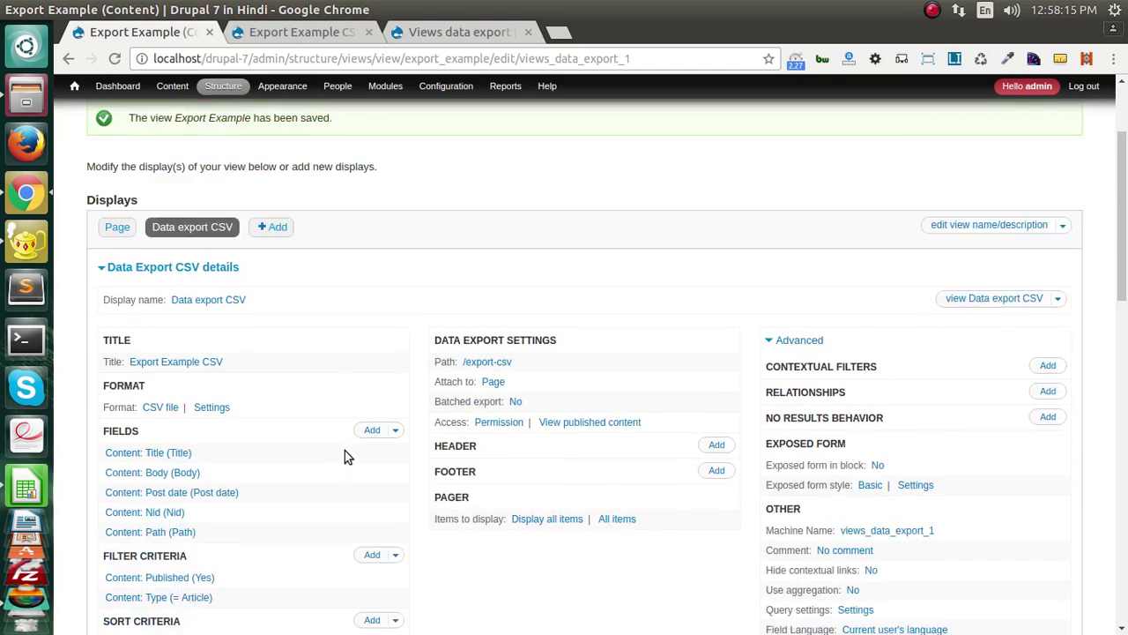
pyautogui.scroll(5, 345, 450)
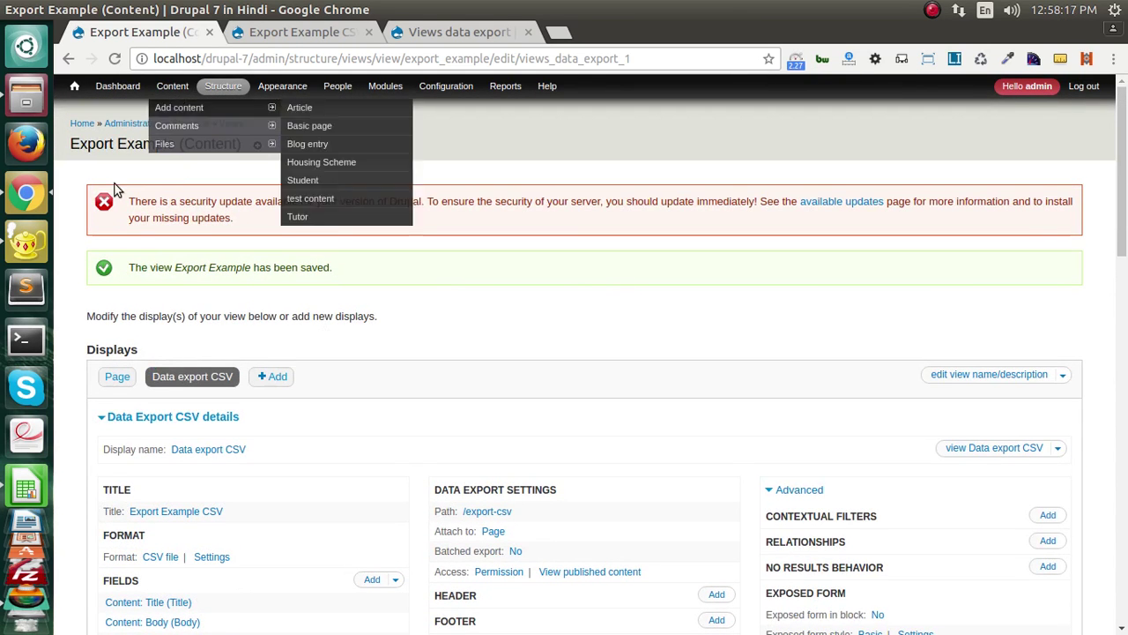
# - Open the view's Page display in another browser tab and examine its article table, pager and CSV link
pyautogui.click(117, 376)
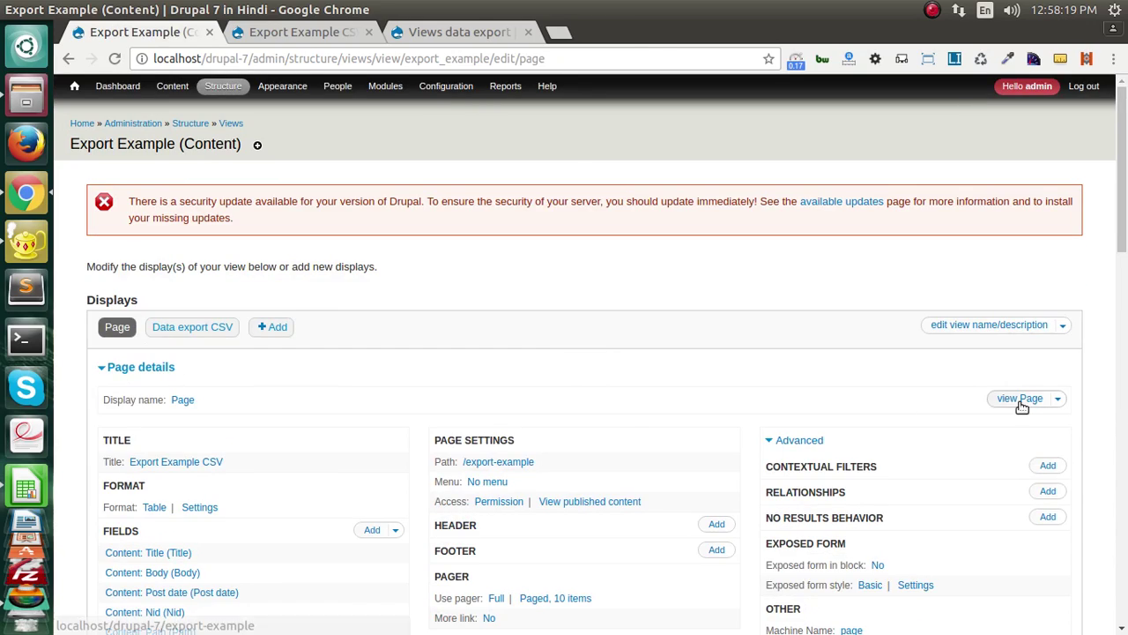
pyautogui.middleClick(1020, 398)
pyautogui.click(461, 32)
pyautogui.scroll(-6, 523, 443)
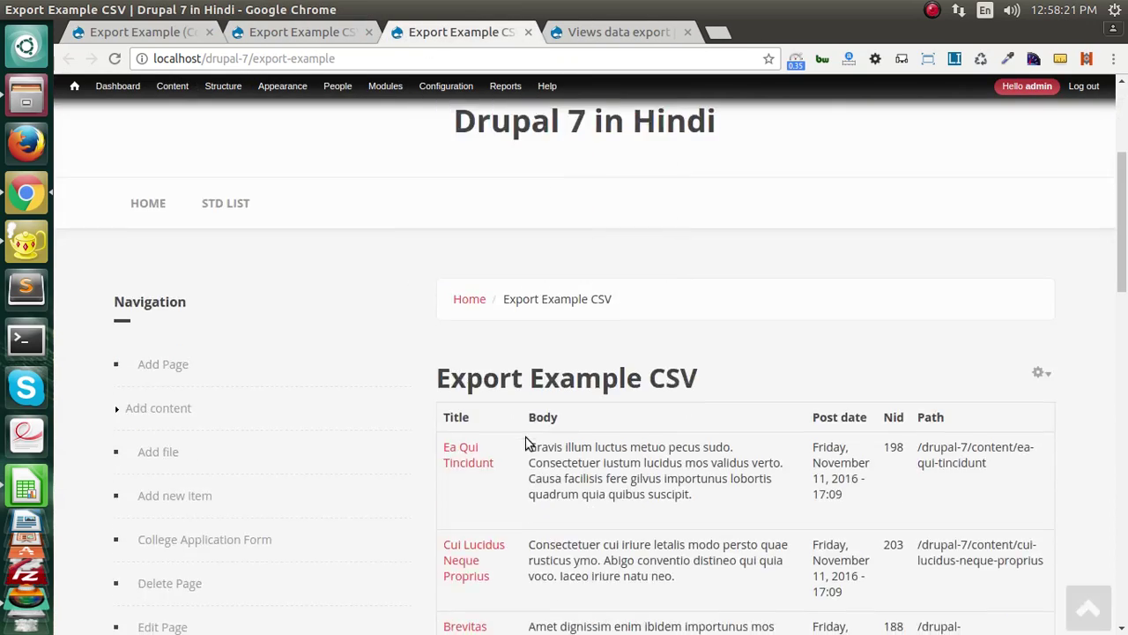
pyautogui.scroll(-10, 526, 443)
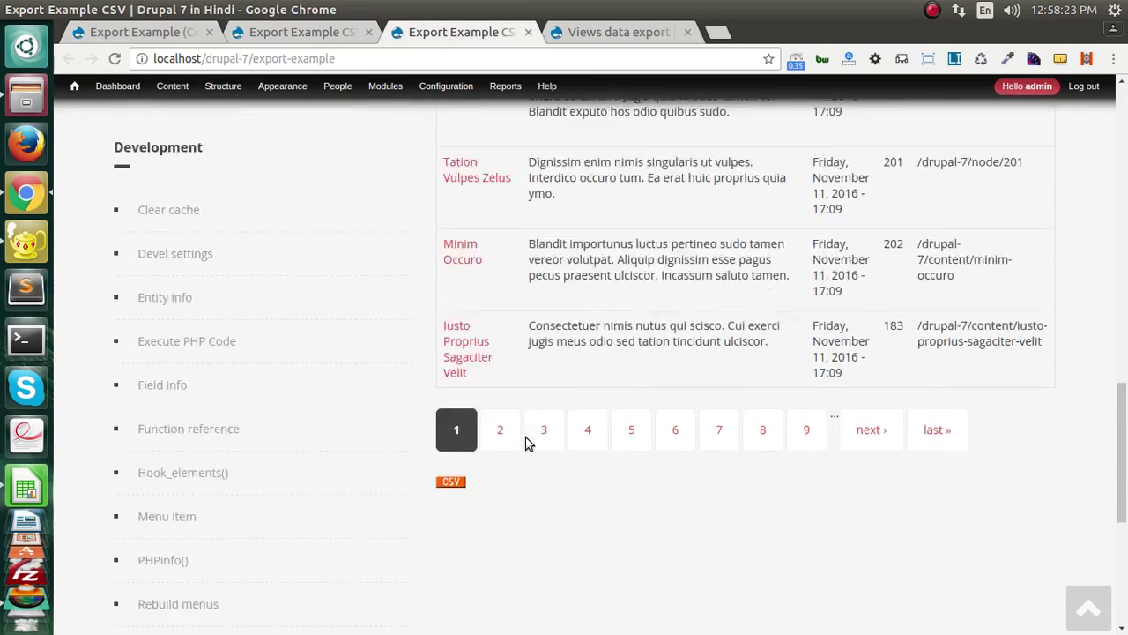
pyautogui.scroll(15, 526, 443)
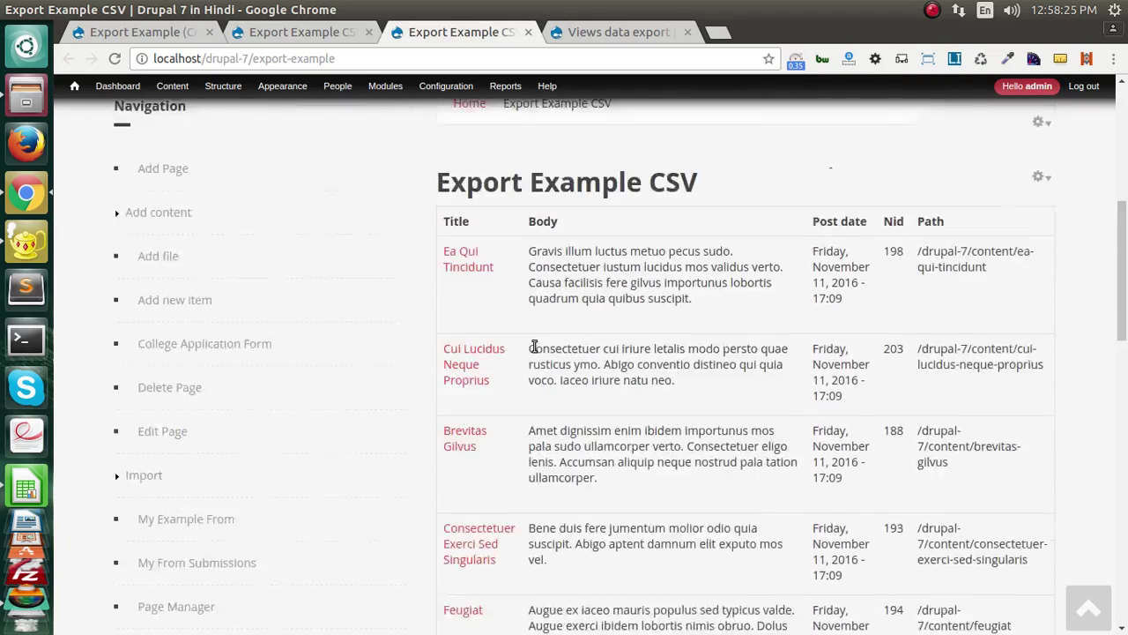
pyautogui.scroll(-12, 894, 353)
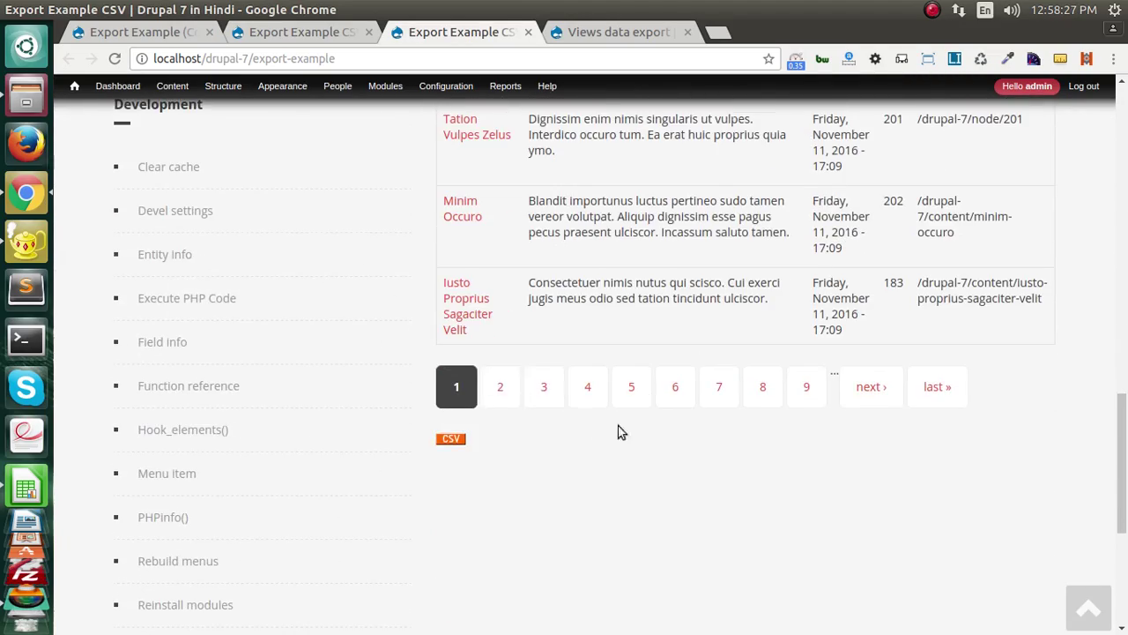
# - Download the CSV export again, open export_example (1).csv in LibreOffice Calc with the default import options, and bring its window forward
pyautogui.click(458, 439)
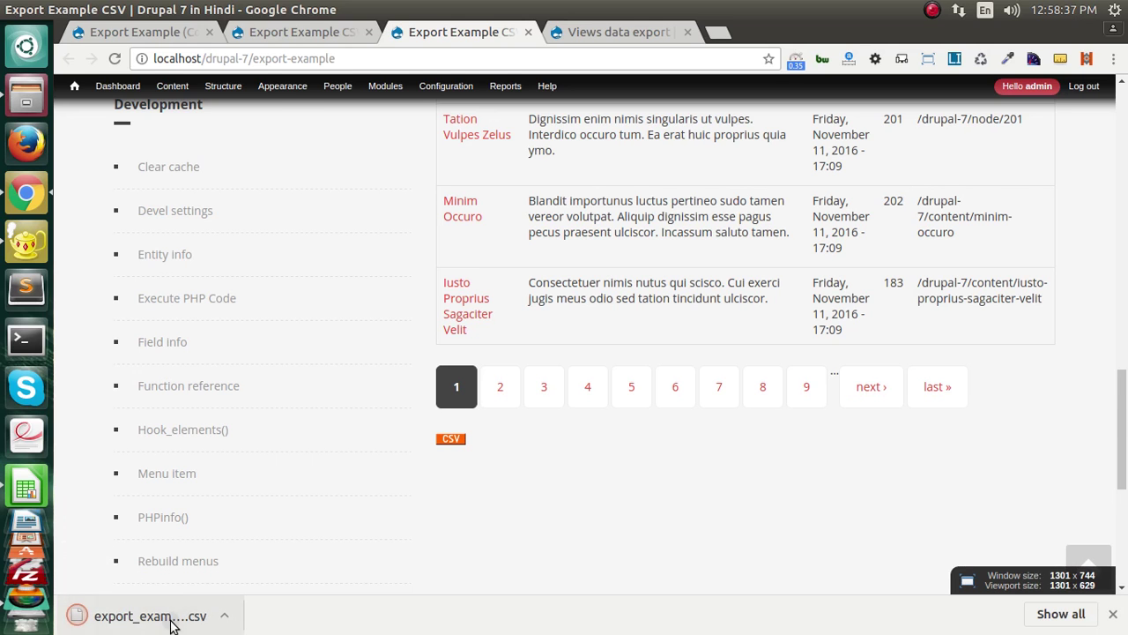
pyautogui.click(150, 615)
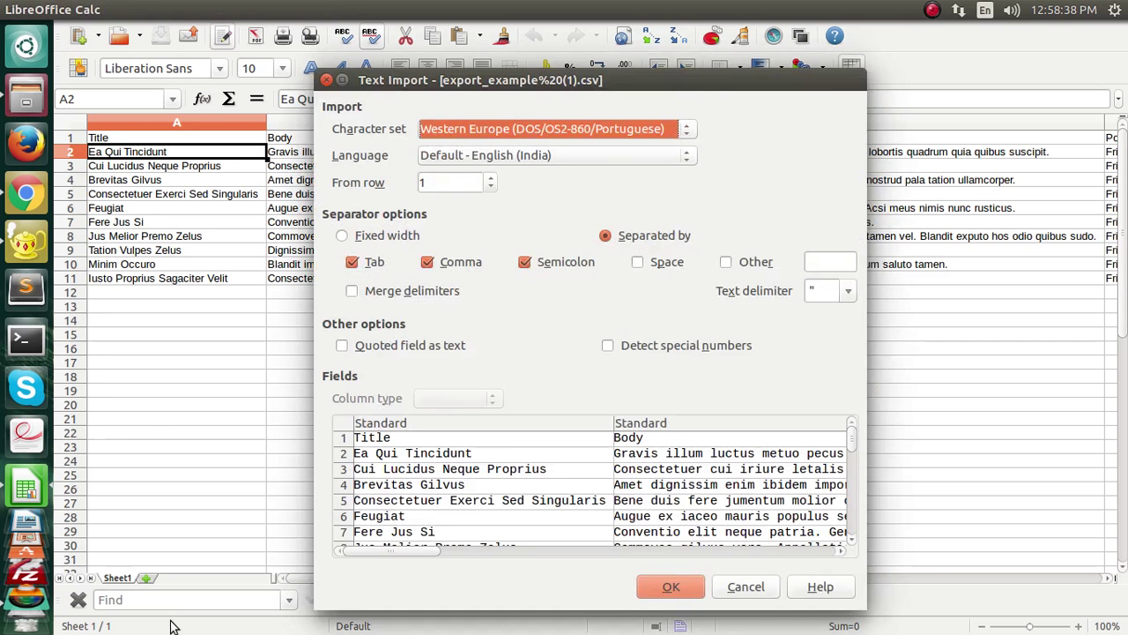
pyautogui.click(656, 589)
pyautogui.click(35, 490)
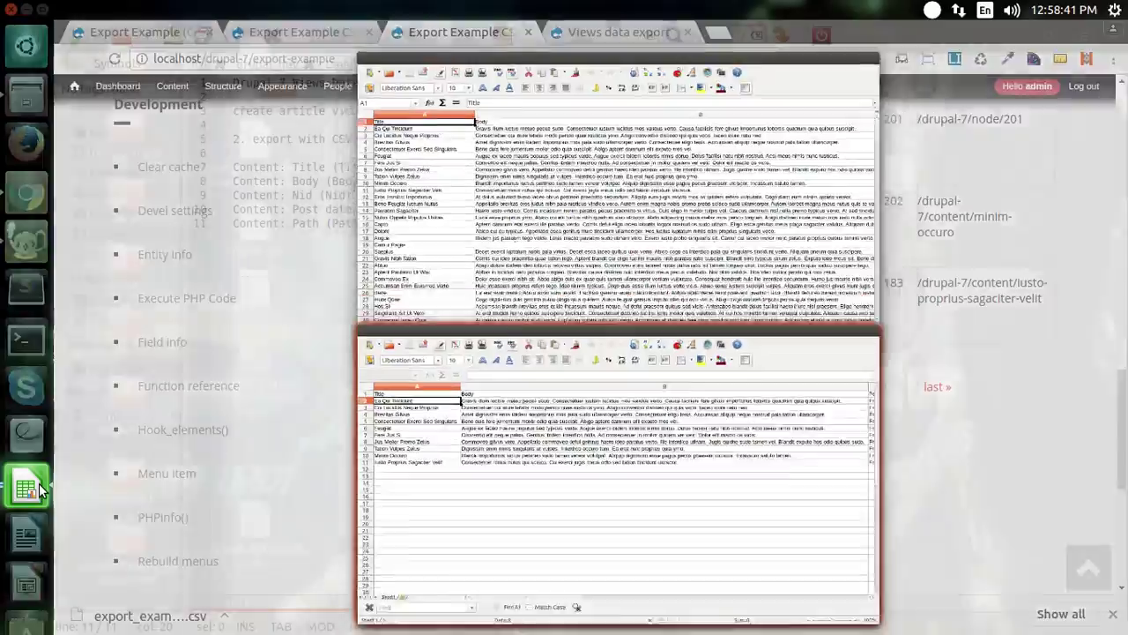
pyautogui.click(393, 315)
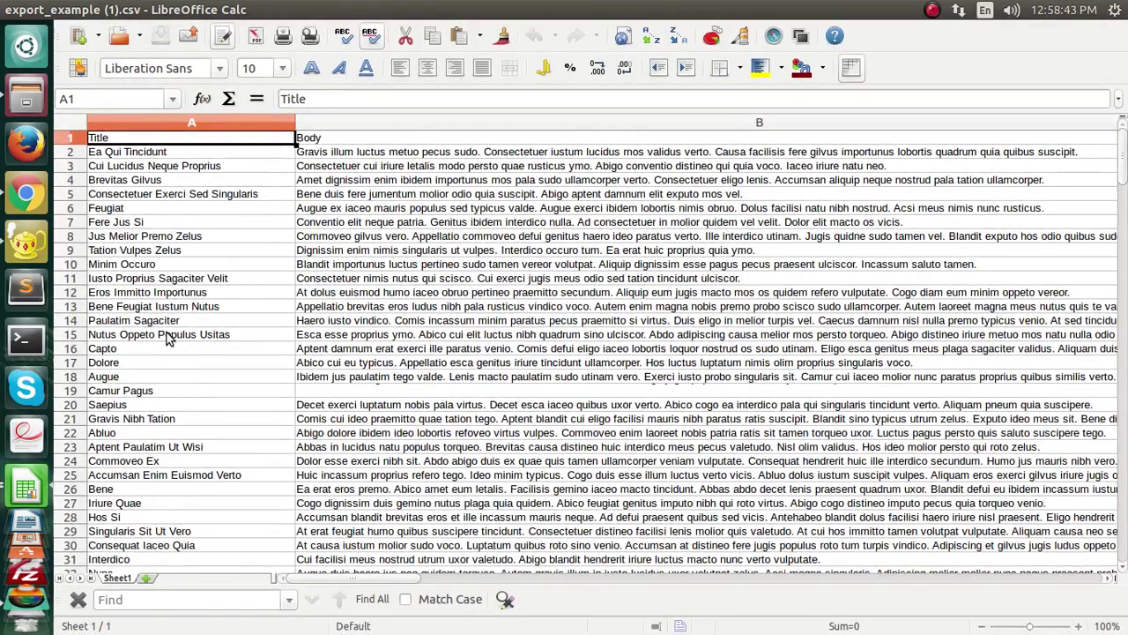
# - Examine the exported article rows down to the last record, including the post date, Nid and path columns, and return to the first row
pyautogui.scroll(-20, 158, 265)
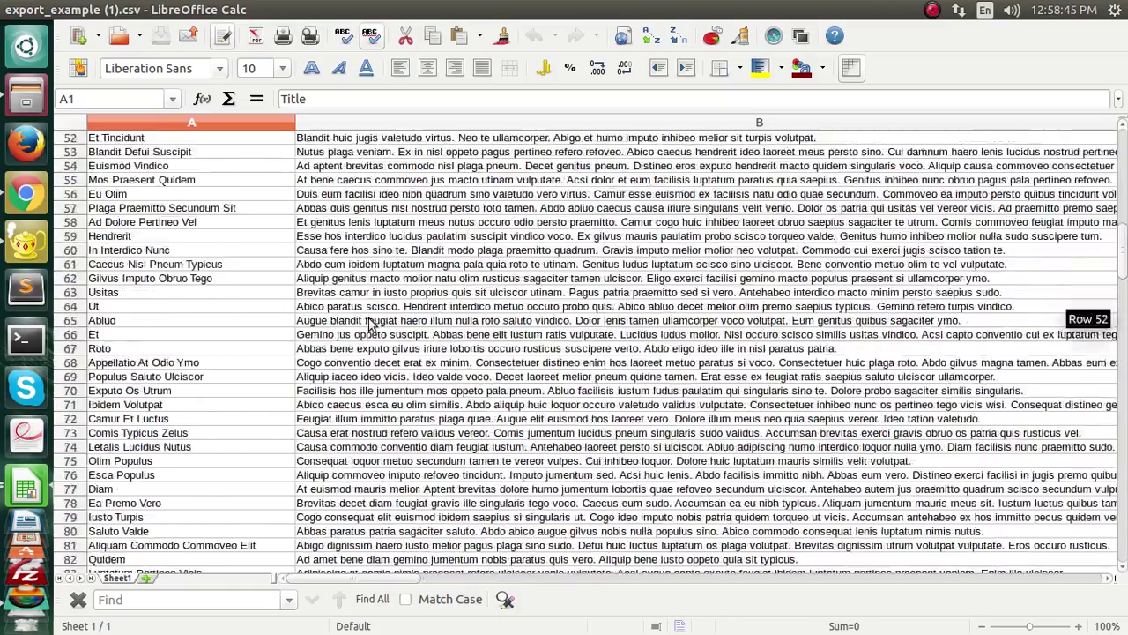
pyautogui.scroll(-20, 370, 324)
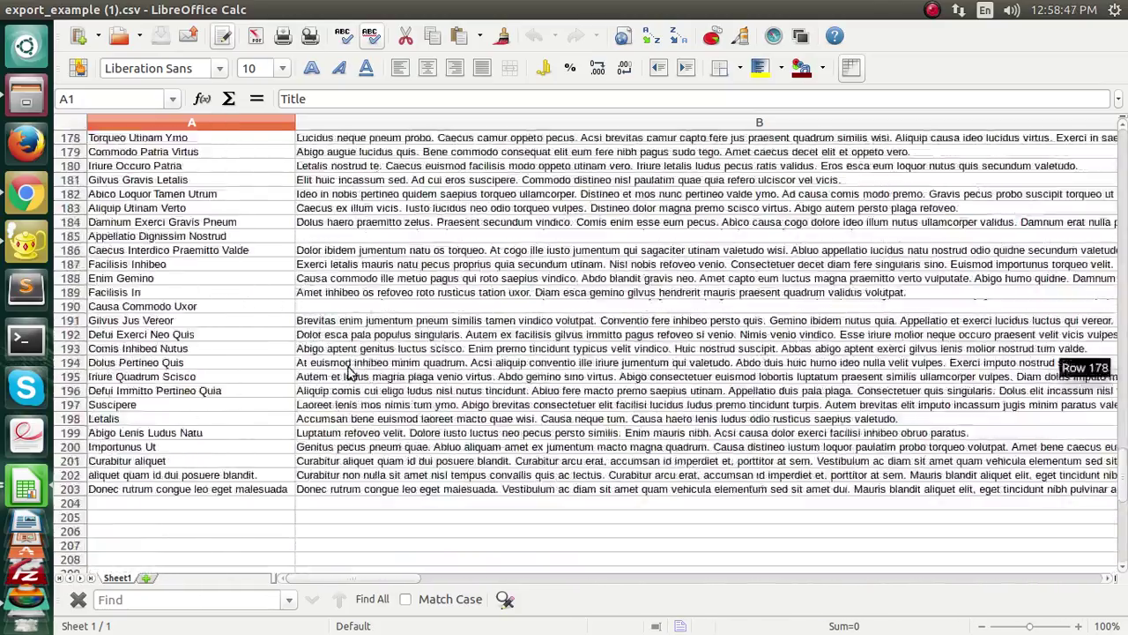
pyautogui.scroll(1, 347, 376)
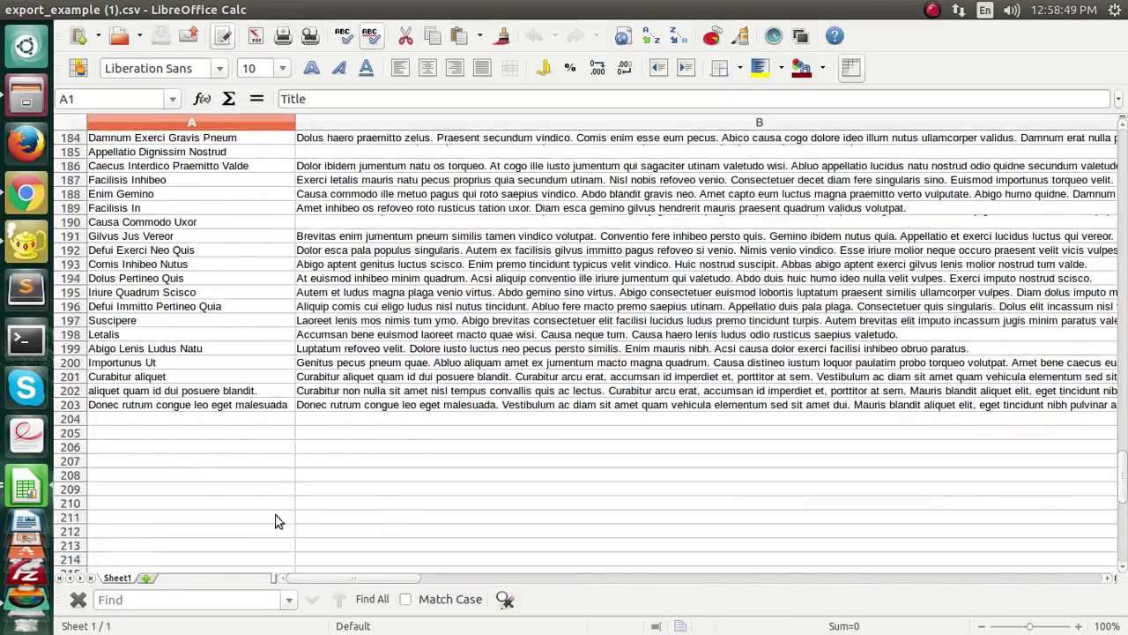
pyautogui.moveTo(357, 580); pyautogui.dragTo(639, 587)
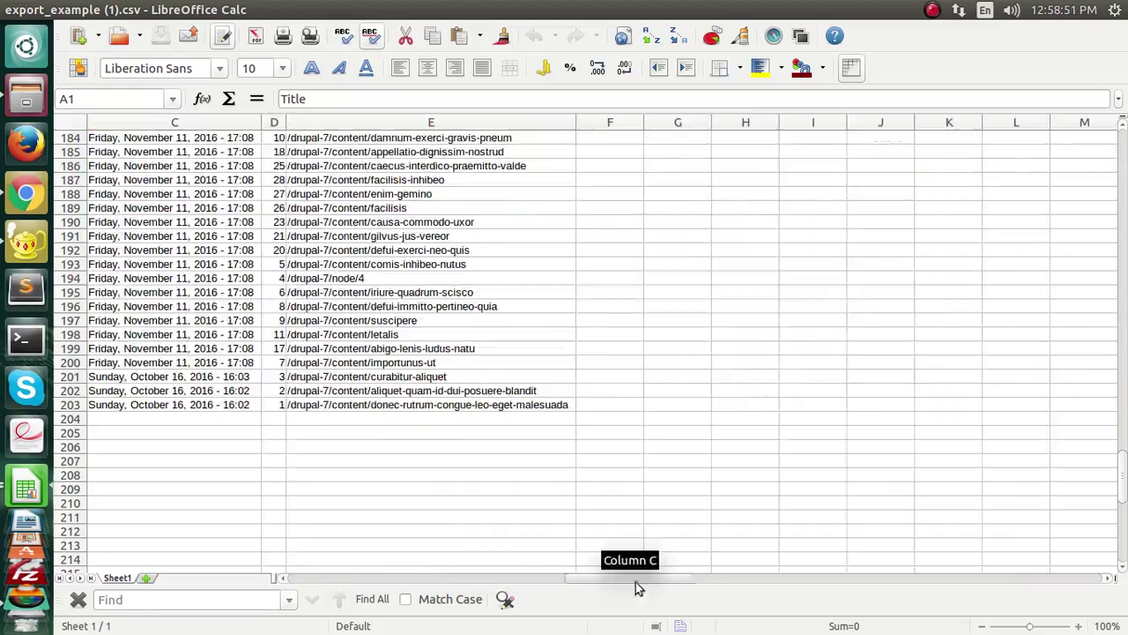
pyautogui.hscroll(-1, 643, 587)
pyautogui.scroll(14, 663, 378)
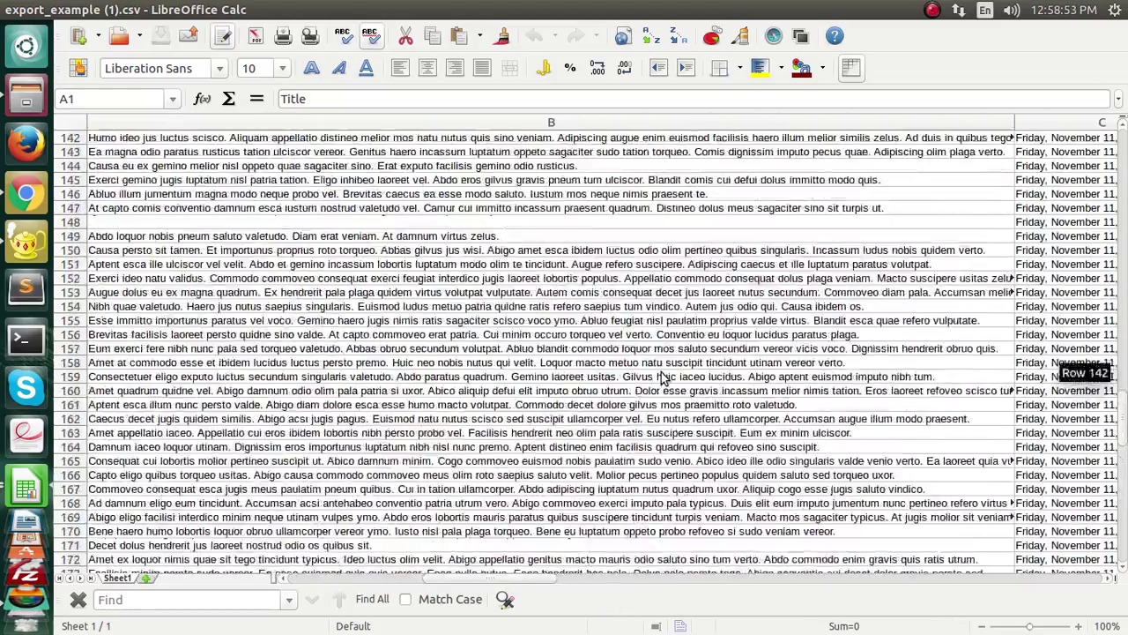
pyautogui.scroll(20, 663, 377)
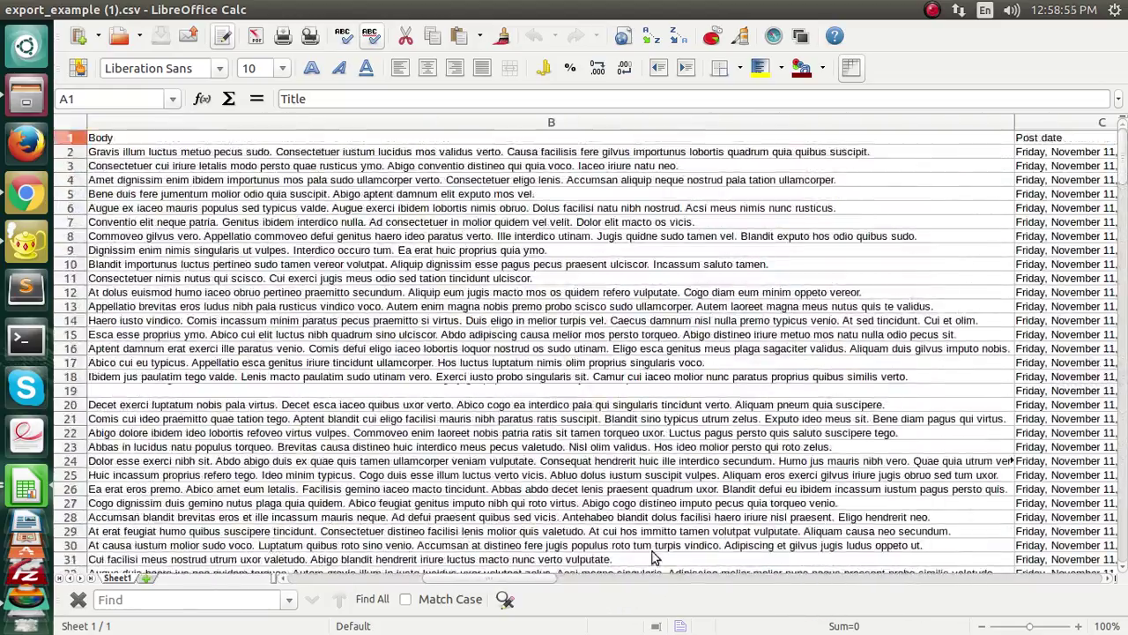
# - Go through the header row's columns from Title to Path and back to cell A1
pyautogui.moveTo(551, 579); pyautogui.dragTo(662, 581)
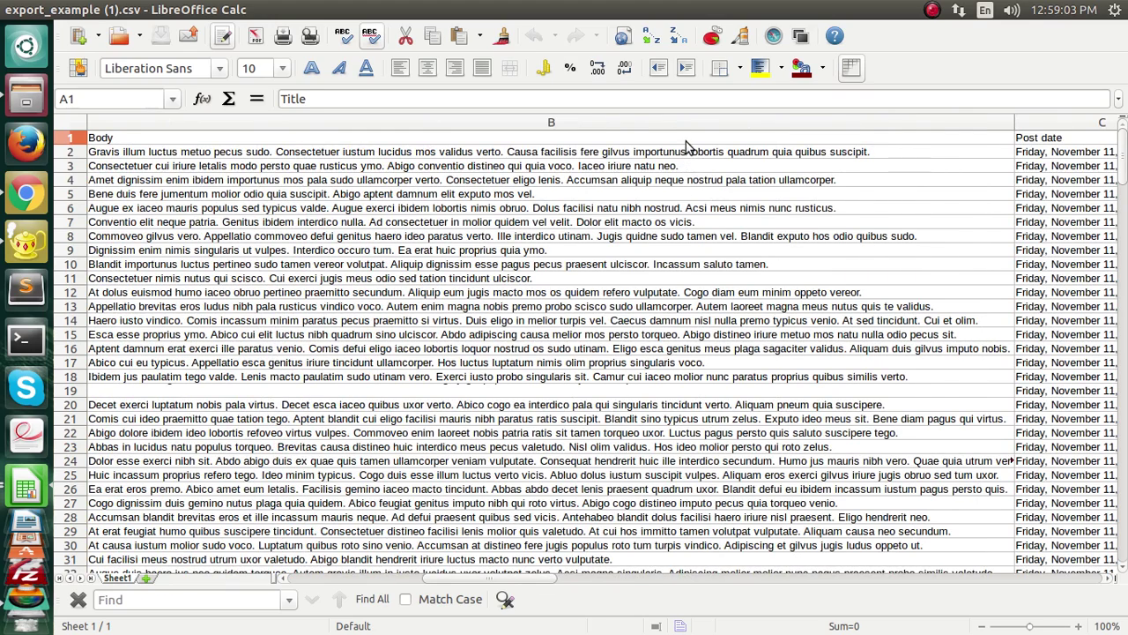
pyautogui.press('Right')
pyautogui.press('Right')
pyautogui.press('Right')
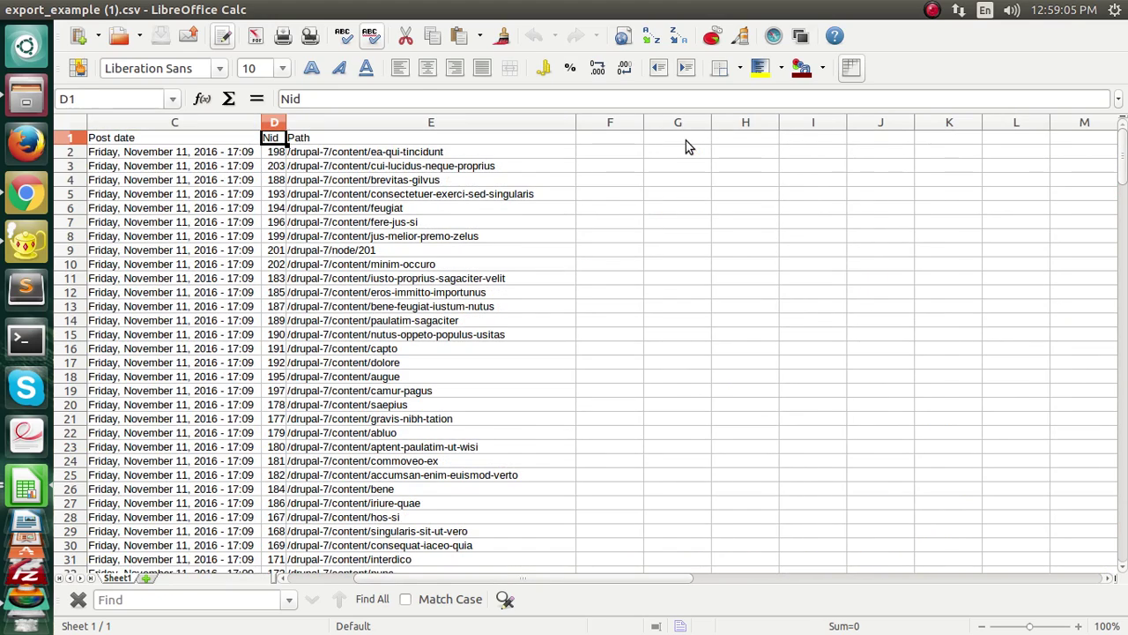
pyautogui.press('Right')
pyautogui.press('Left')
pyautogui.press('Left')
pyautogui.press('Left')
pyautogui.press('Left')
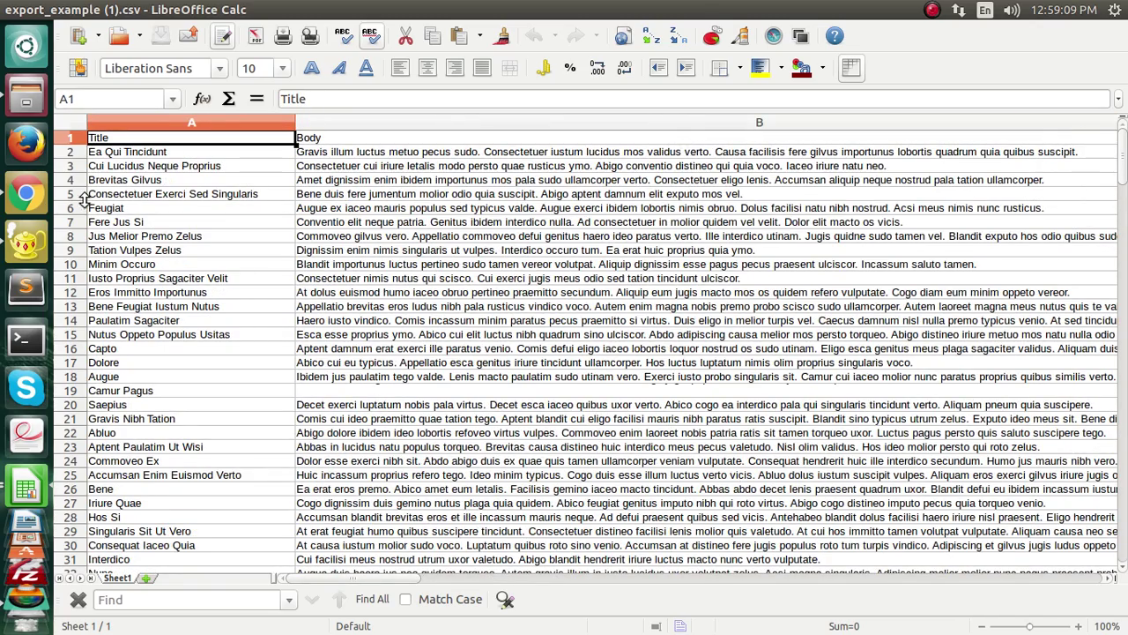
# - Switch back to Chrome and review the export-example listing page from its pager and CSV link up to the header
pyautogui.click(26, 194)
pyautogui.scroll(5, 427, 441)
pyautogui.scroll(-3, 422, 493)
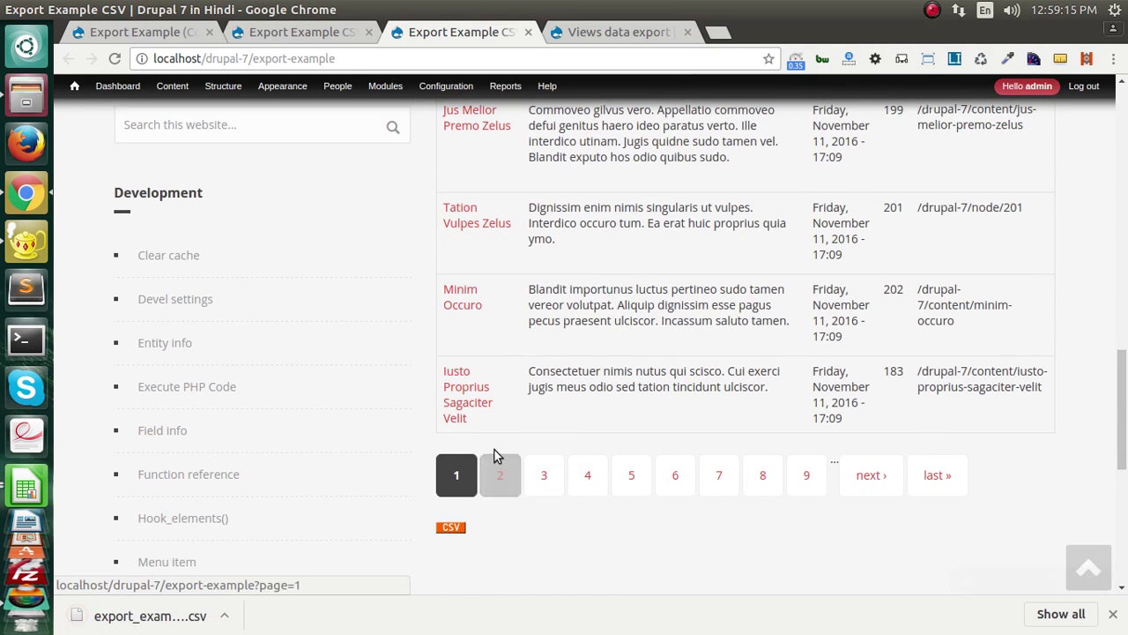
pyautogui.scroll(8, 494, 449)
pyautogui.scroll(5, 495, 449)
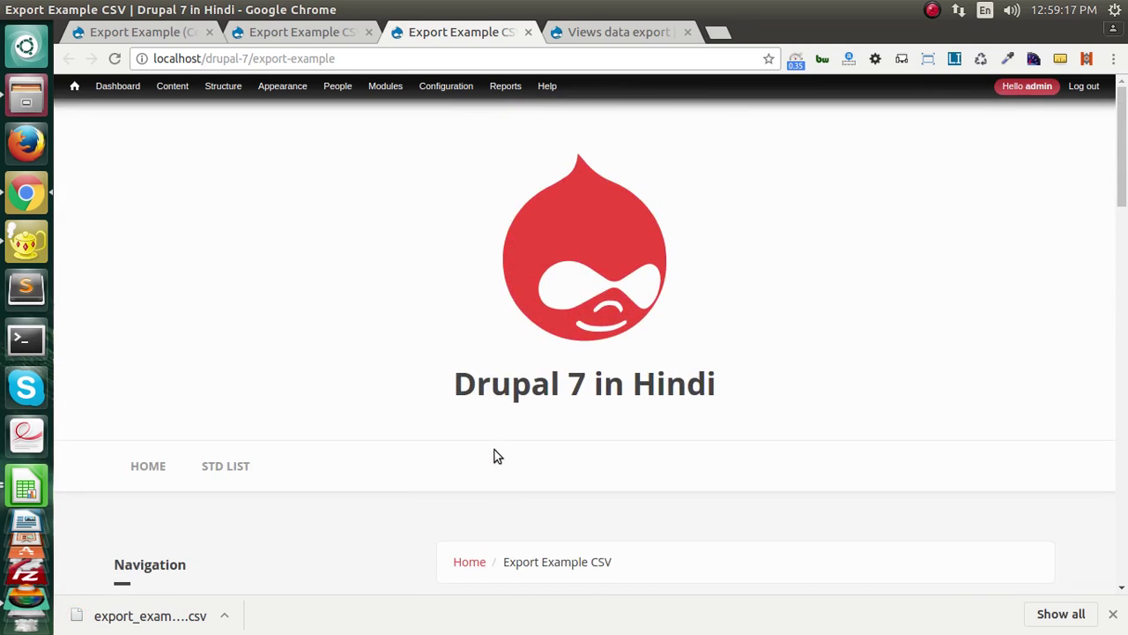